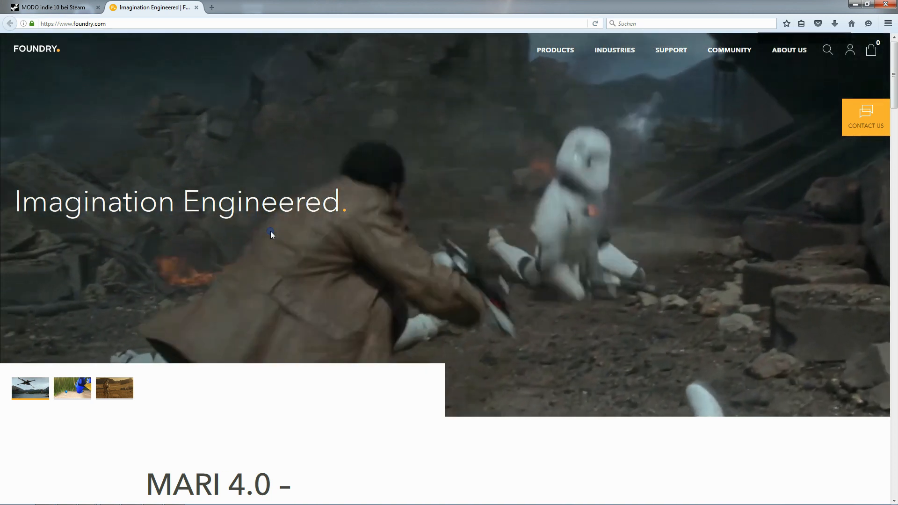
# Look over the Foundry homepage and open the overview of its products
pyautogui.scroll(-2, 271, 234)
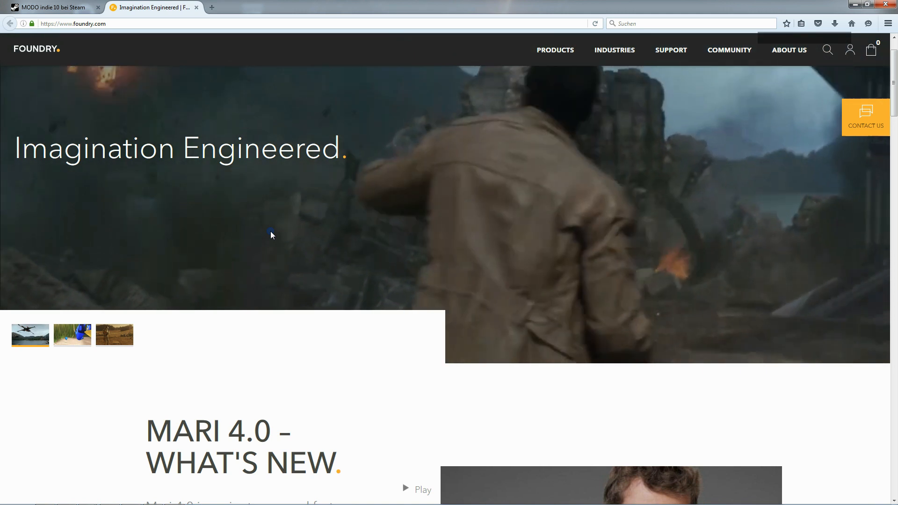
pyautogui.scroll(-5, 271, 234)
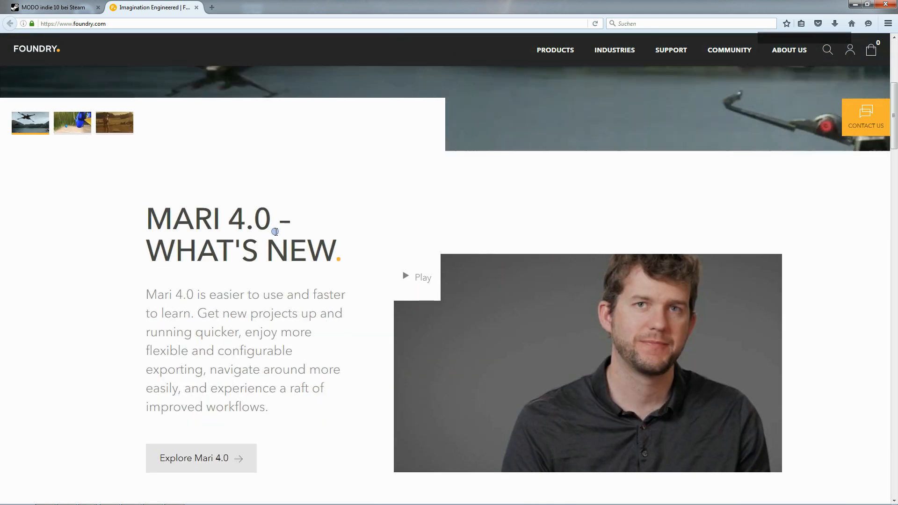
pyautogui.scroll(6, 275, 231)
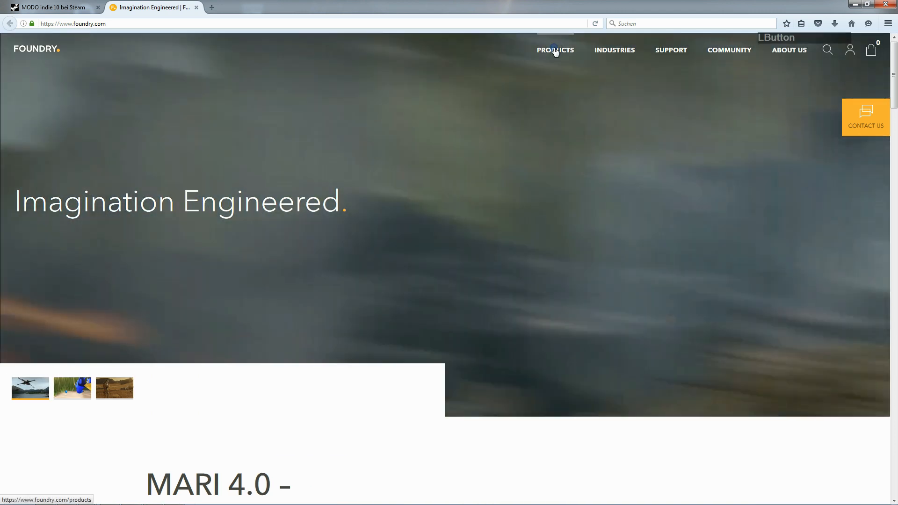
pyautogui.click(555, 50)
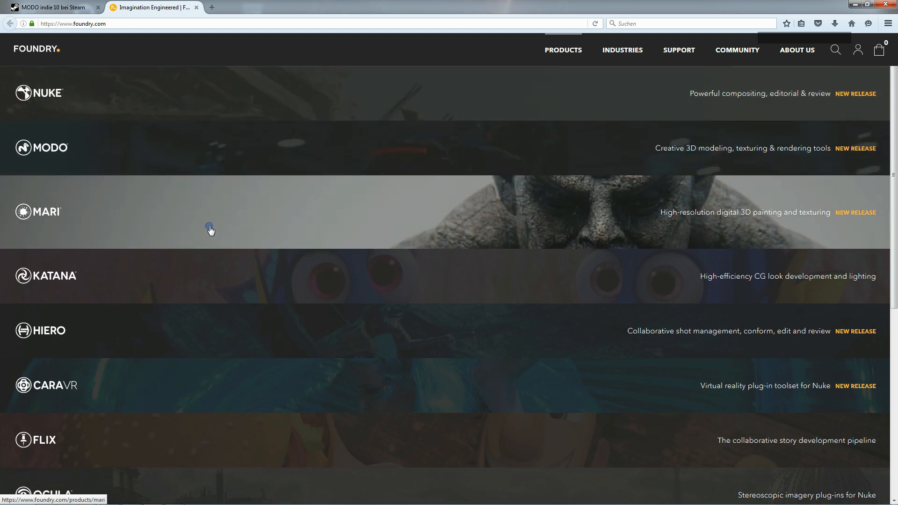
# Look through the Foundry product list and open the Modo product page
pyautogui.scroll(-5, 210, 230)
pyautogui.scroll(-5, 210, 230)
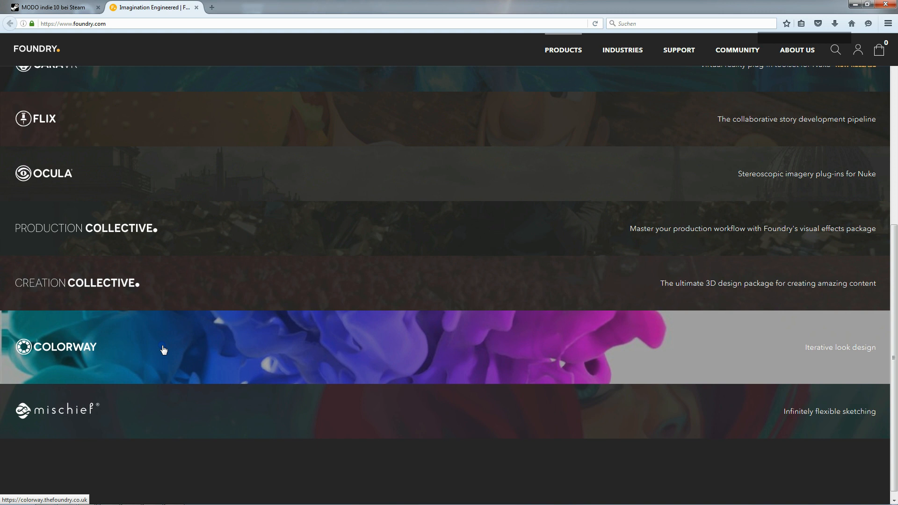
pyautogui.scroll(2, 163, 350)
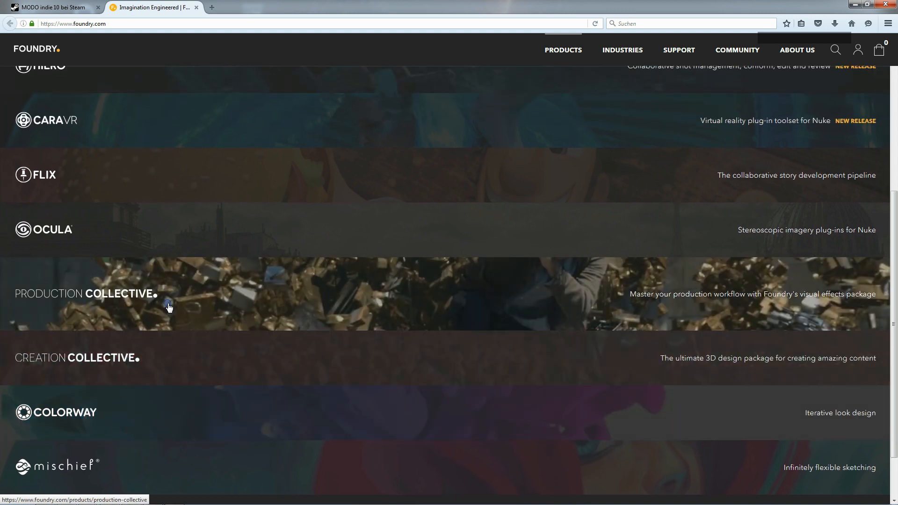
pyautogui.scroll(5, 186, 197)
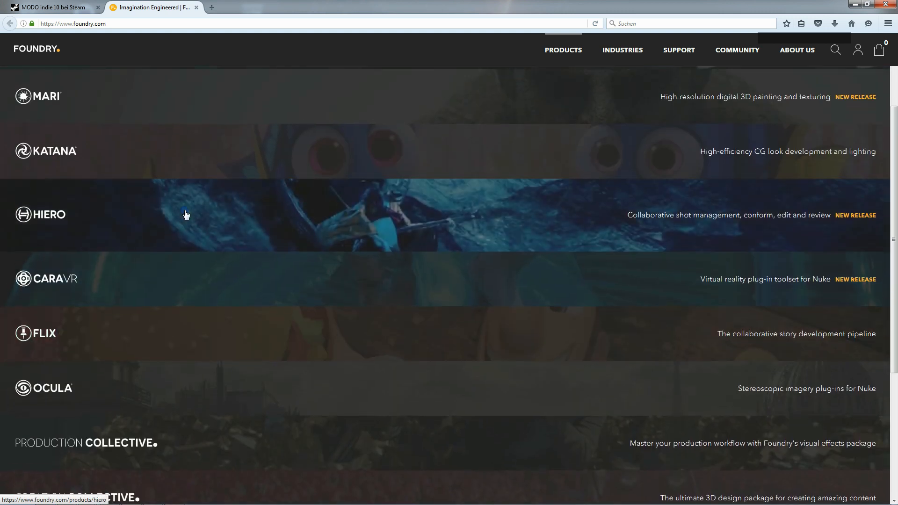
pyautogui.scroll(4, 186, 214)
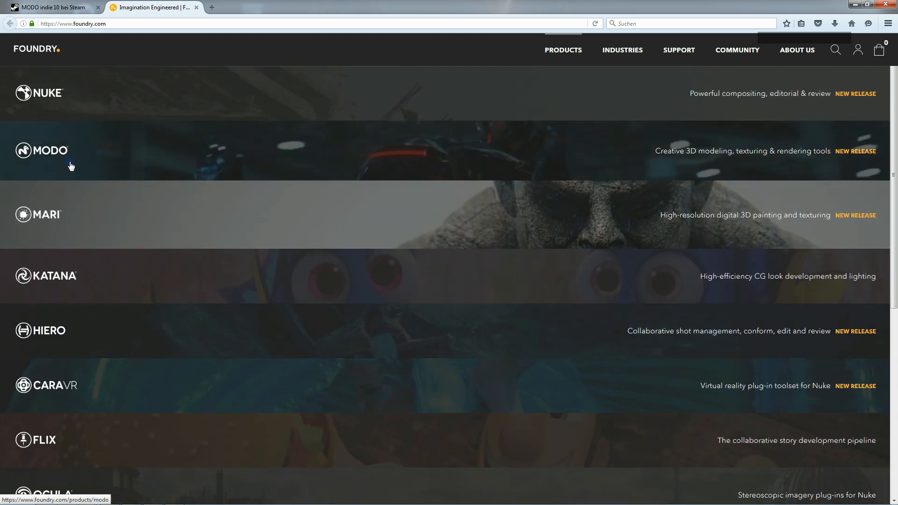
pyautogui.click(51, 158)
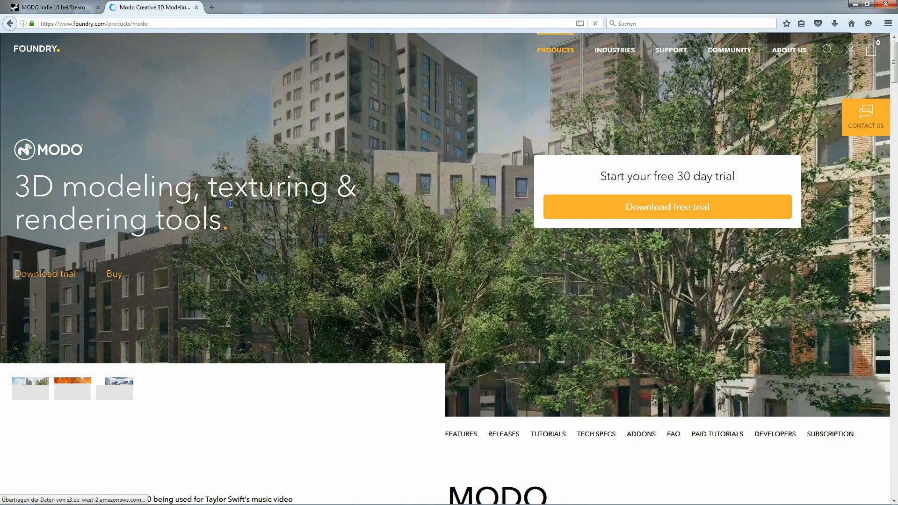
# Examine the Modo product page, including its introduction and the feature highlights below it
pyautogui.scroll(-1, 382, 248)
pyautogui.scroll(-7, 382, 247)
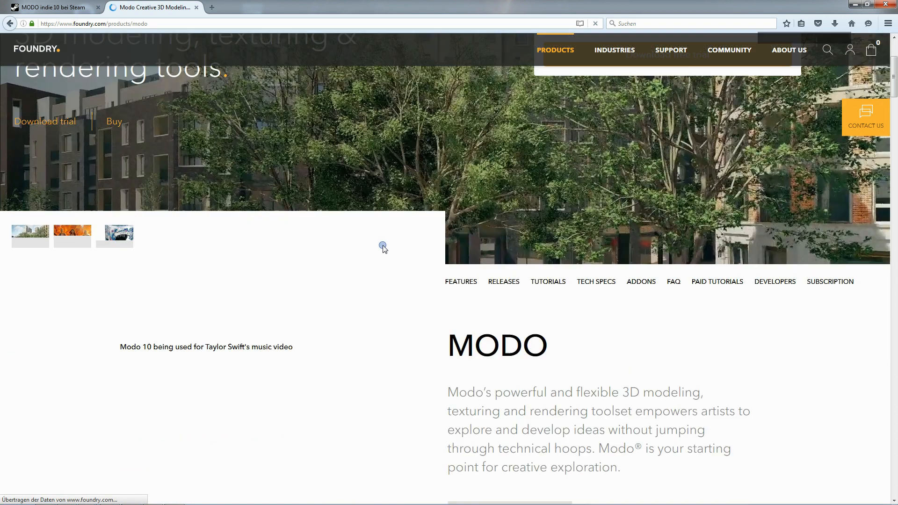
pyautogui.scroll(-3, 527, 343)
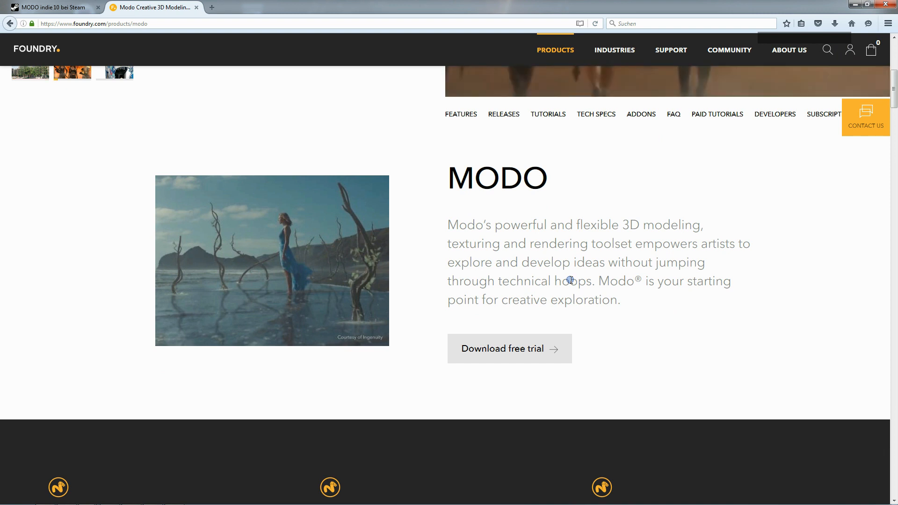
pyautogui.scroll(10, 571, 280)
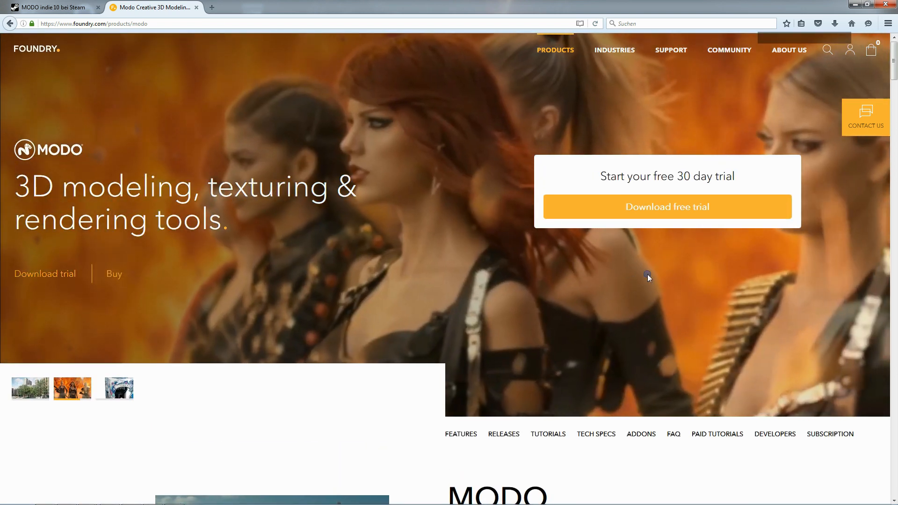
pyautogui.scroll(-5, 530, 408)
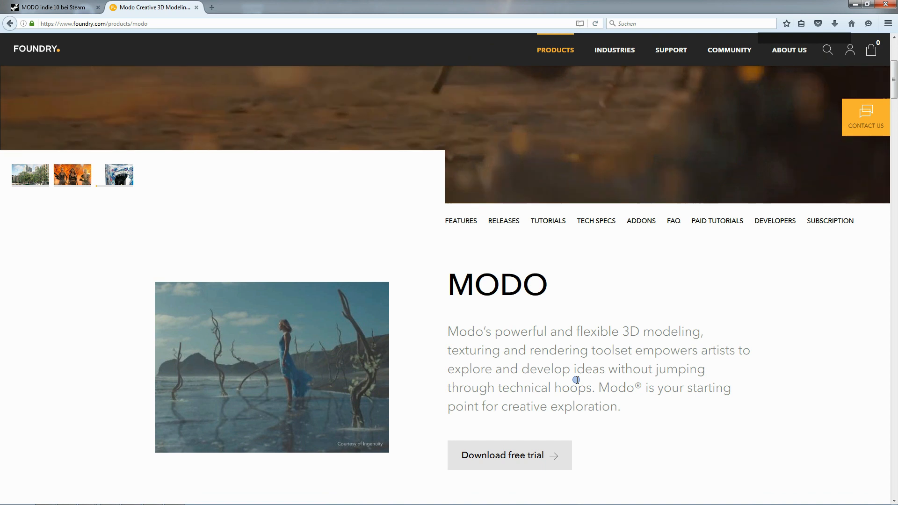
pyautogui.scroll(-3, 584, 377)
pyautogui.scroll(-3, 584, 378)
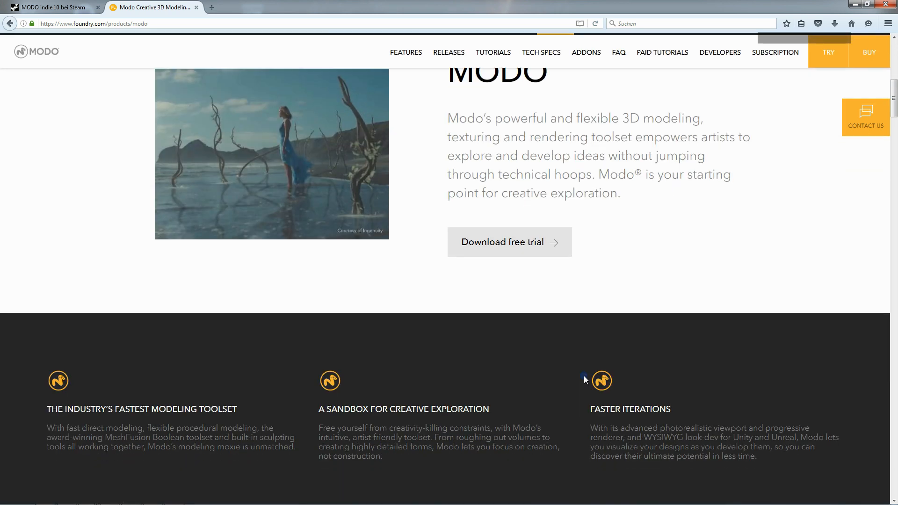
pyautogui.scroll(5, 585, 377)
pyautogui.scroll(2, 584, 376)
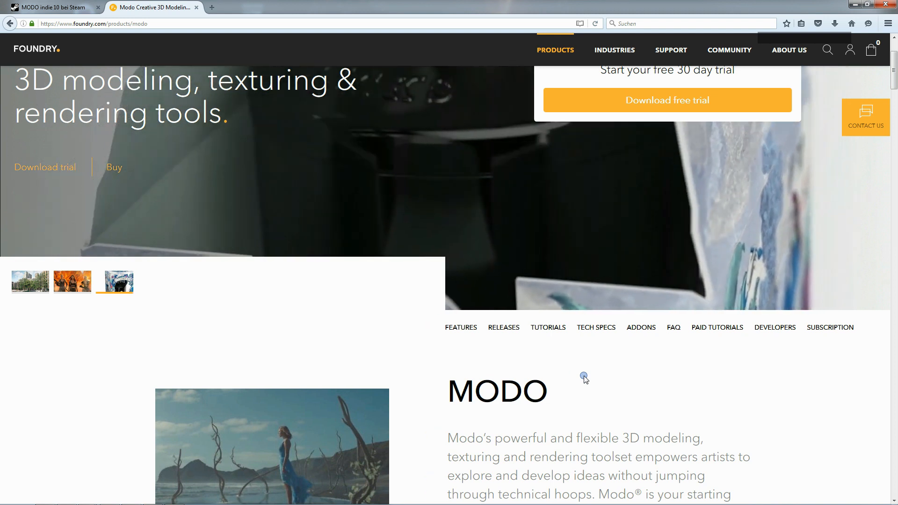
pyautogui.scroll(2, 585, 378)
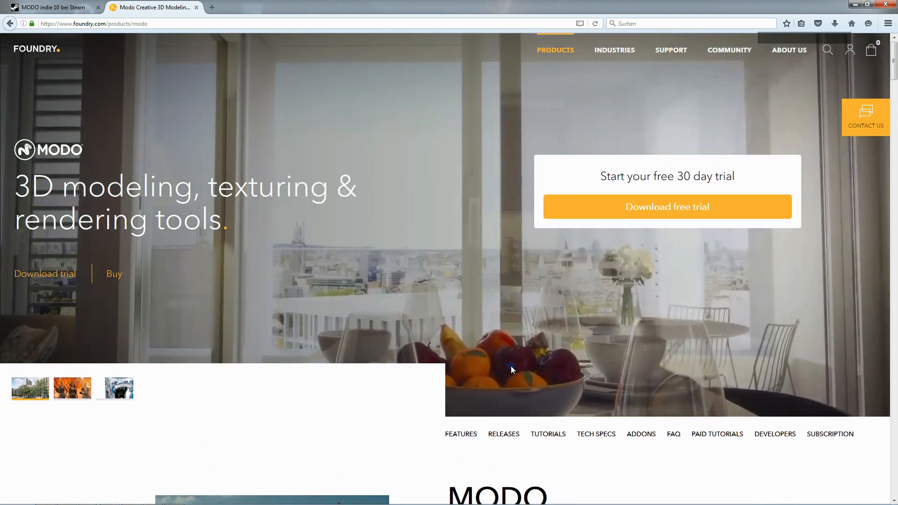
# Open Modo's purchasing options and review the license offers, focusing on the Modo Perpetual price
pyautogui.click(114, 279)
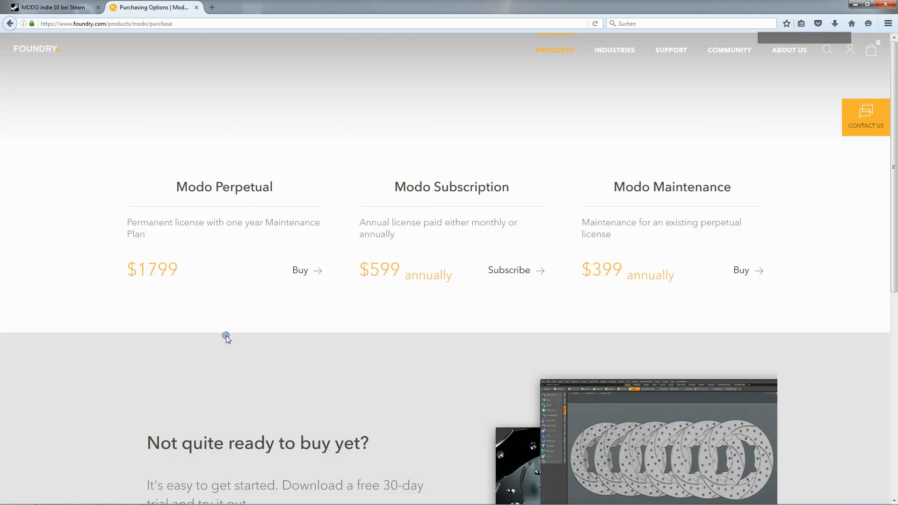
pyautogui.moveTo(111, 269); pyautogui.dragTo(187, 274)
pyautogui.click(216, 187)
pyautogui.scroll(-3, 231, 302)
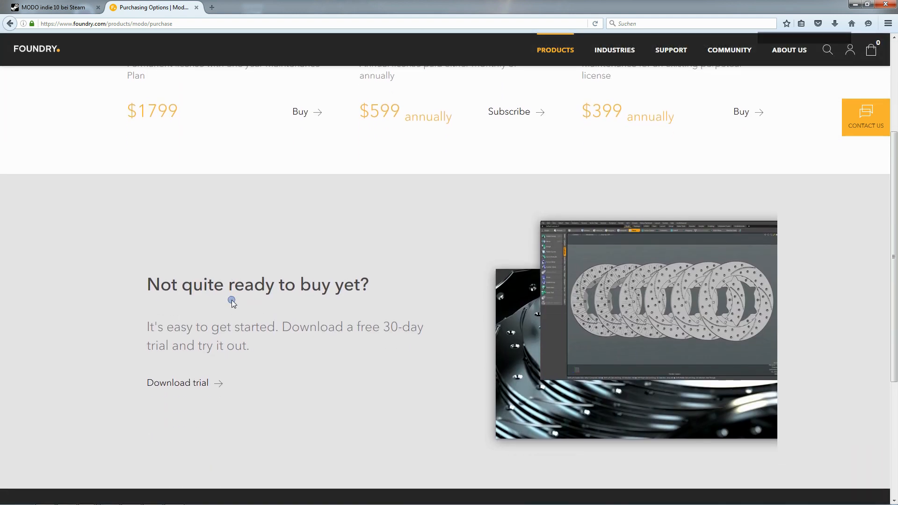
pyautogui.scroll(3, 232, 300)
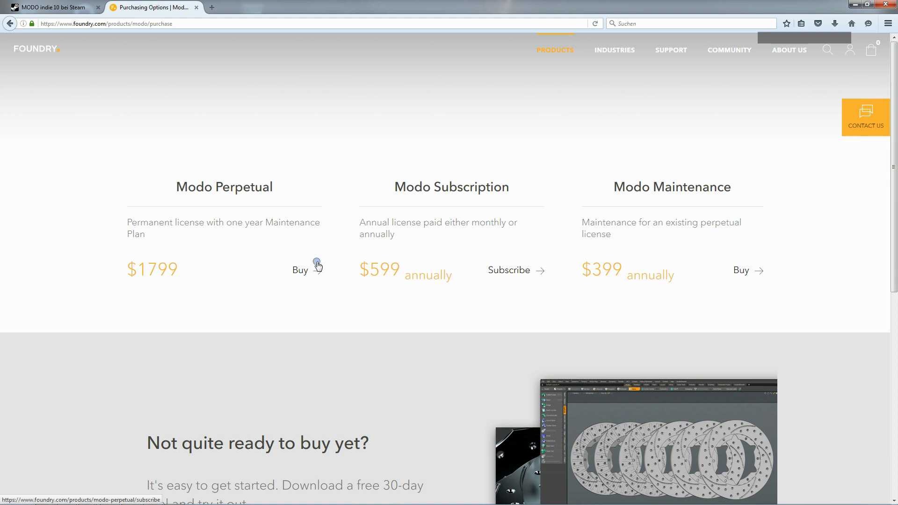
# Close the Foundry page and review the MODO indie 10 purchase offer on its Steam store page
pyautogui.click(196, 8)
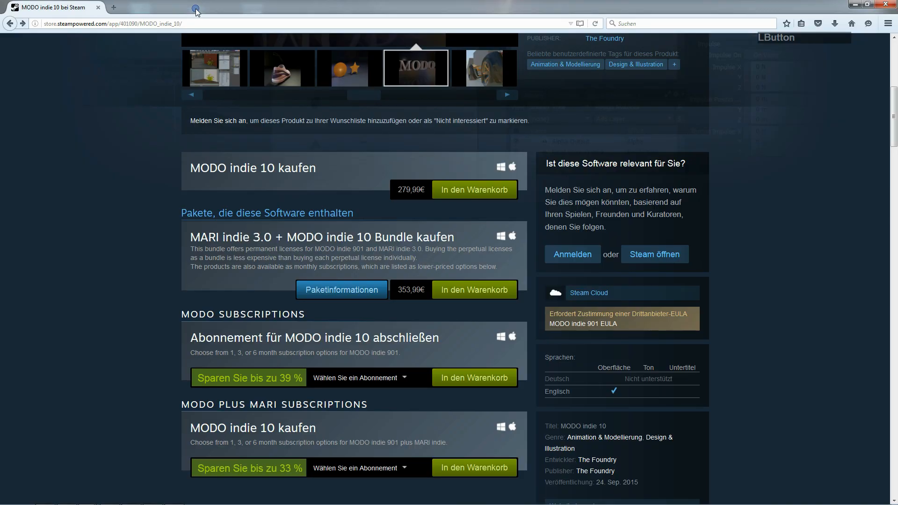
pyautogui.click(177, 173)
pyautogui.moveTo(184, 169); pyautogui.dragTo(163, 168)
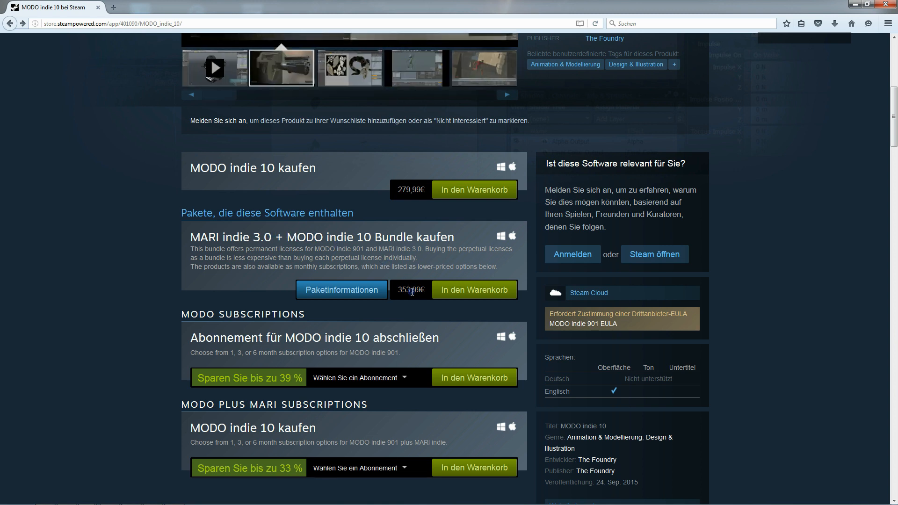
# View the subscription durations and prices offered for MODO indie 10 without choosing one
pyautogui.scroll(-2, 416, 291)
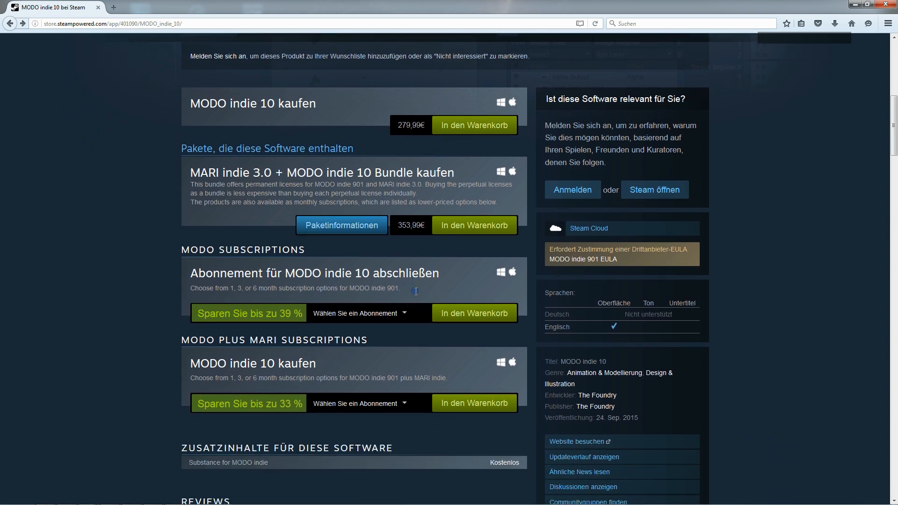
pyautogui.click(383, 316)
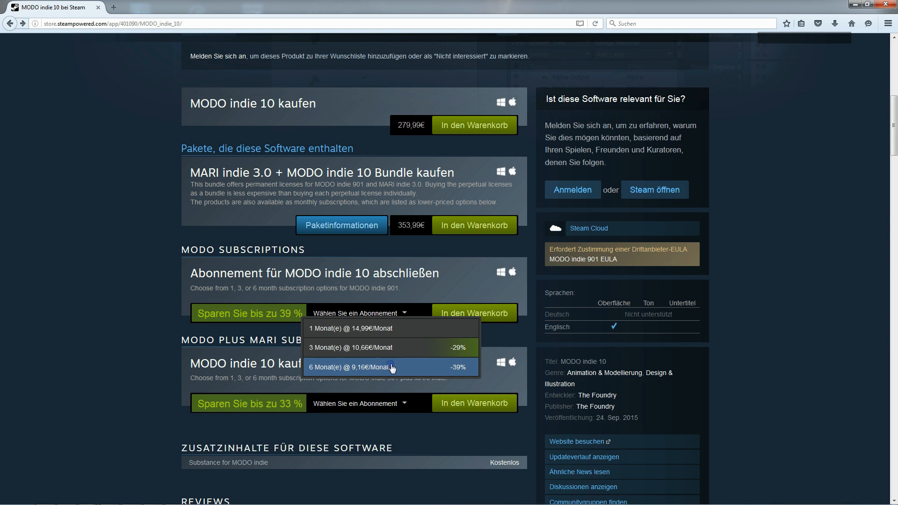
pyautogui.click(117, 321)
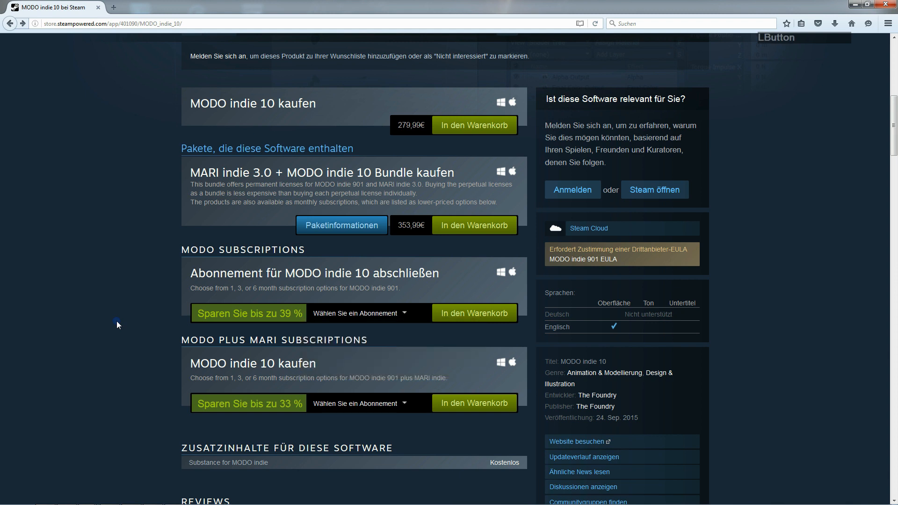
# Return to the start of the MODO indie 10 store page, close the browser and switch to Modo
pyautogui.scroll(4, 135, 320)
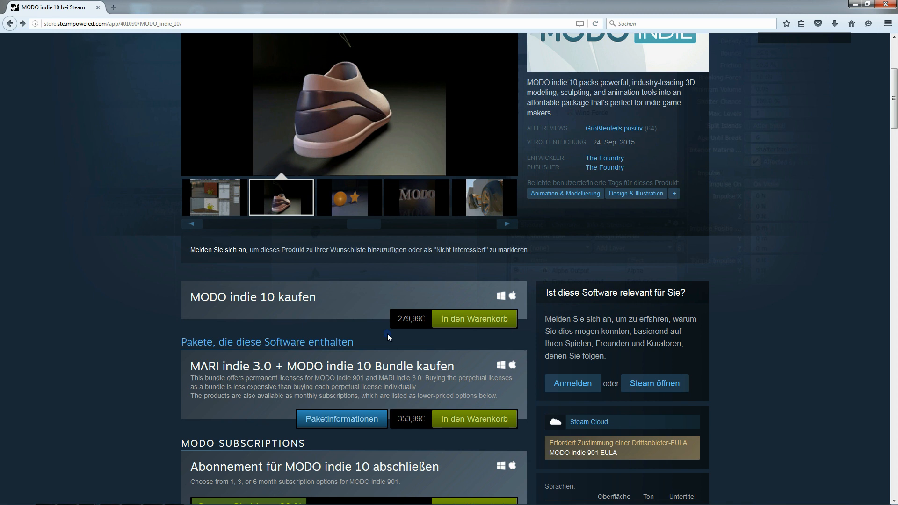
pyautogui.scroll(5, 281, 299)
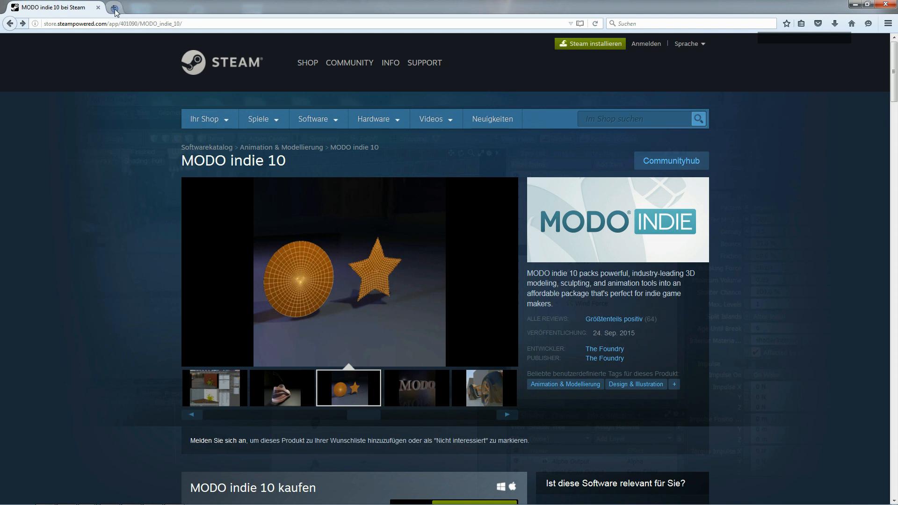
pyautogui.click(885, 4)
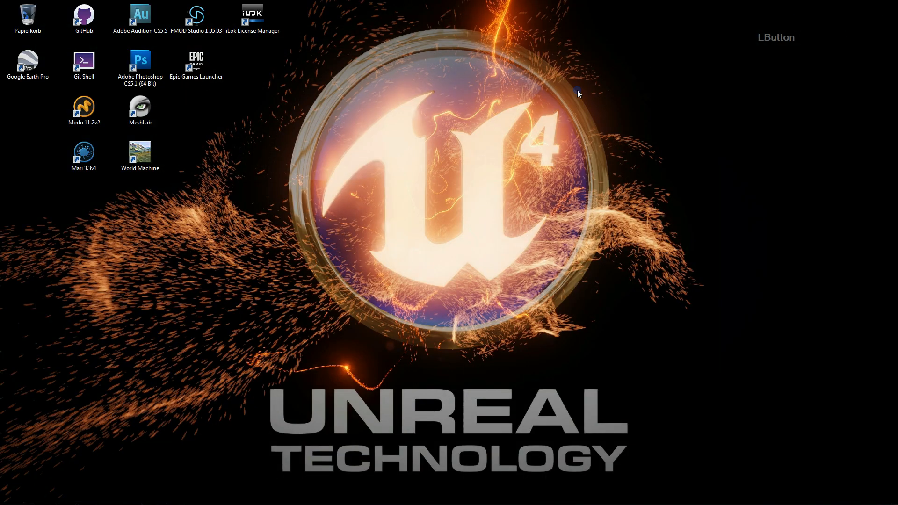
pyautogui.click(133, 498)
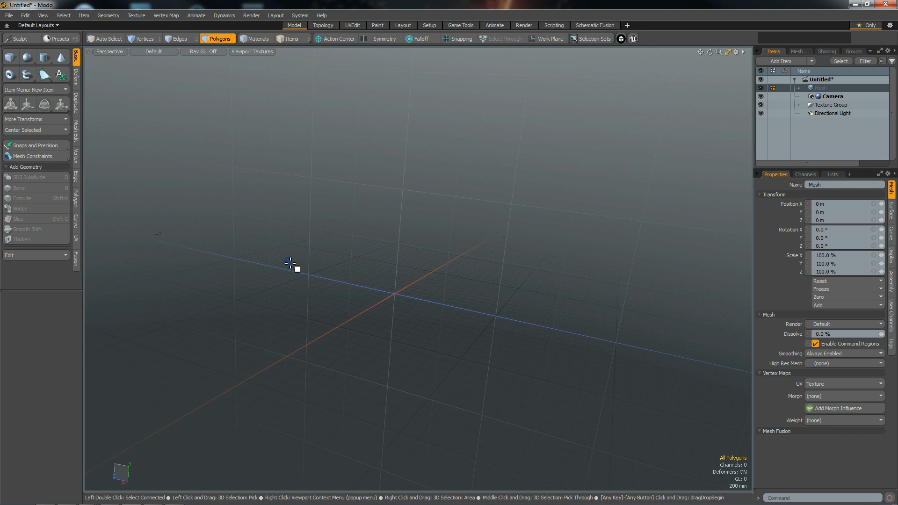
# Hide the work plane and grid in the 3D viewport by setting Show Work Plane and Show Grid to Never
pyautogui.scroll(-2, 439, 295)
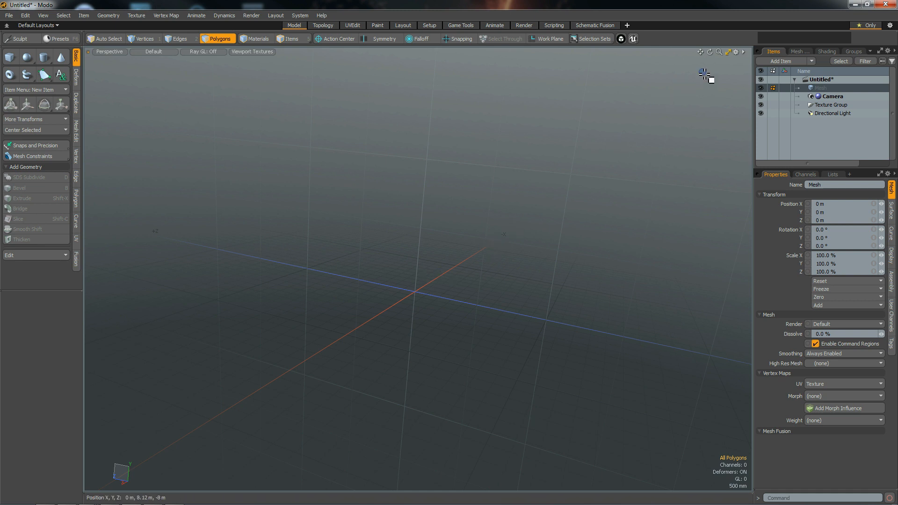
pyautogui.click(737, 52)
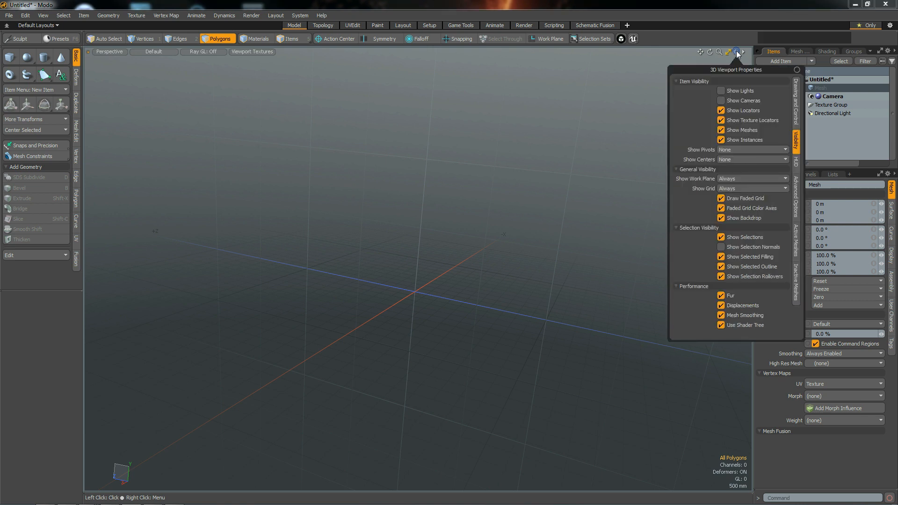
pyautogui.click(734, 180)
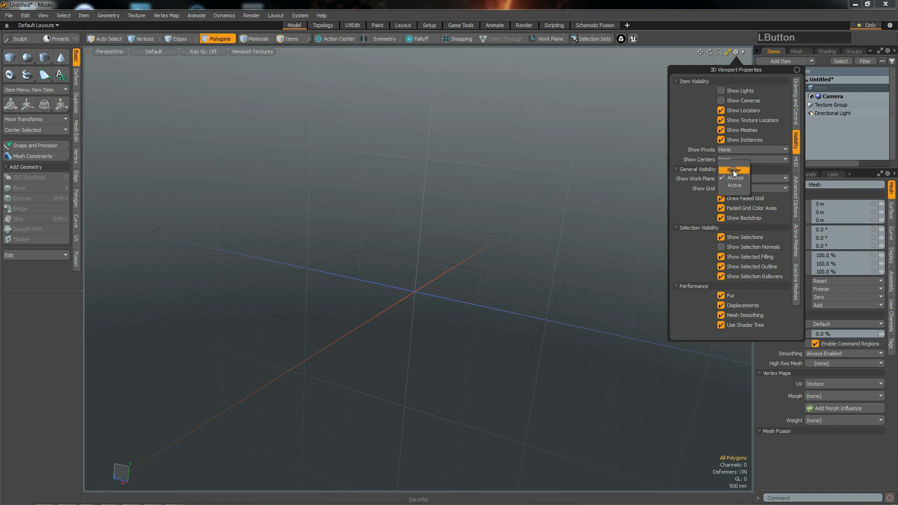
pyautogui.click(734, 170)
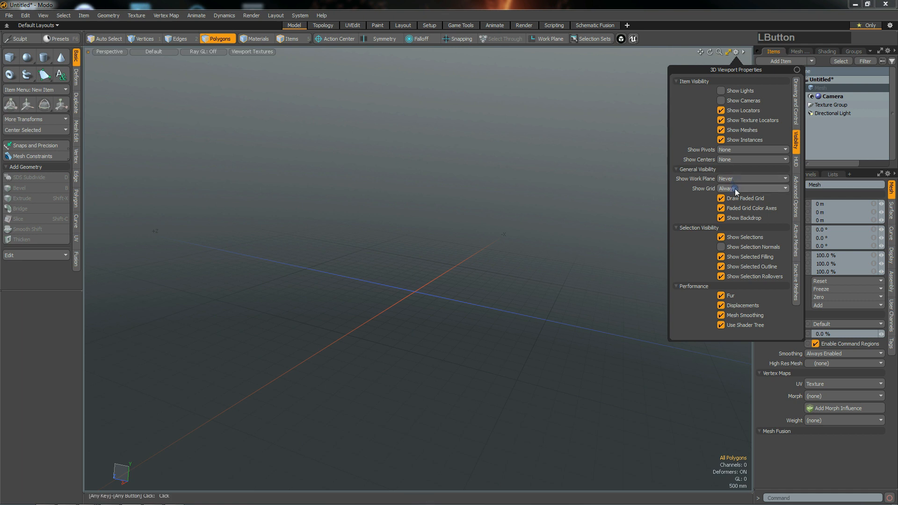
pyautogui.click(735, 189)
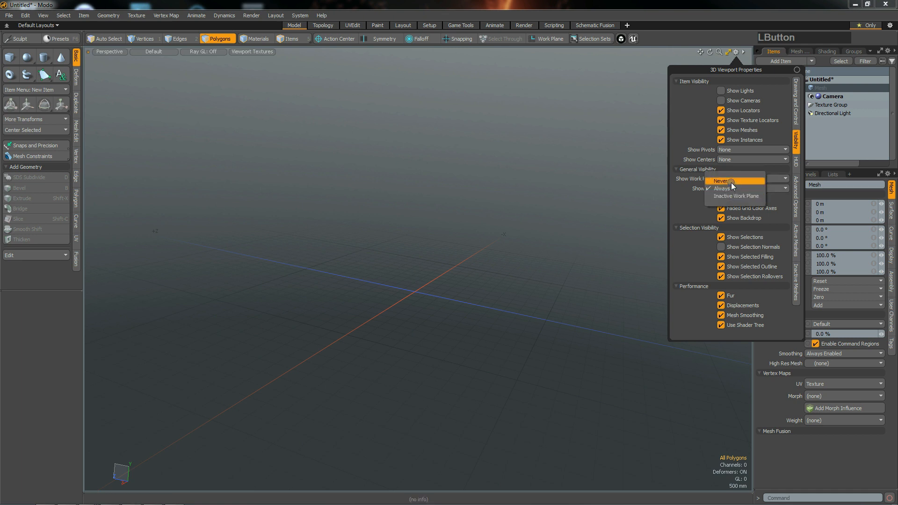
pyautogui.click(730, 182)
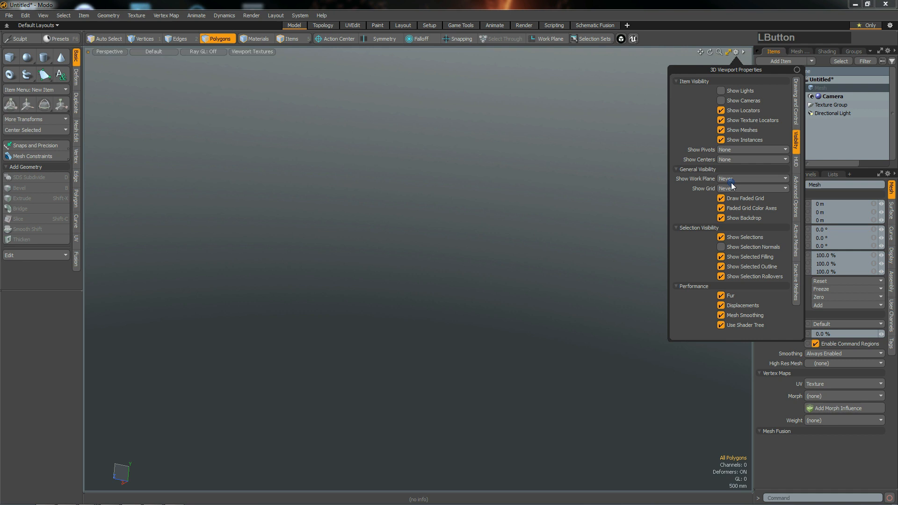
pyautogui.click(526, 232)
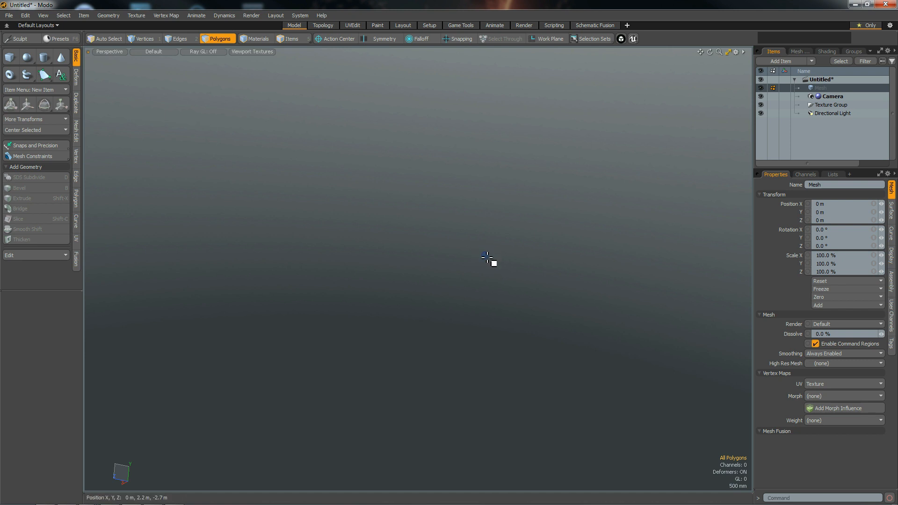
# In the OpenGL preferences, turn off Trackball Rotation and enable Override Viewport-Level Trackball Option, leaving the other display settings alone
pyautogui.click(297, 16)
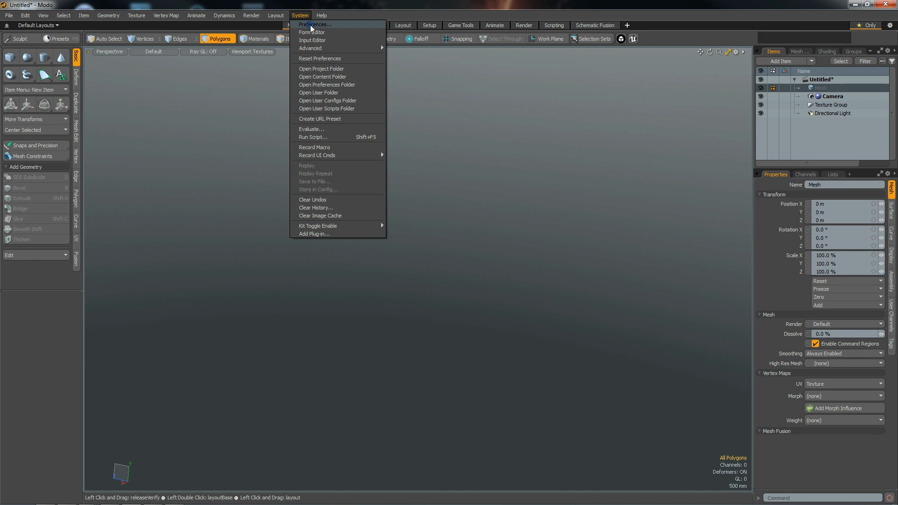
pyautogui.click(311, 26)
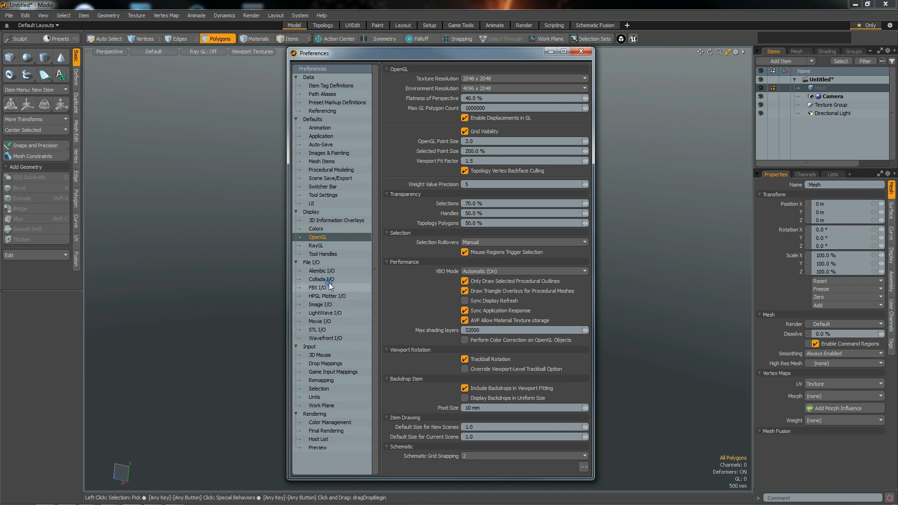
pyautogui.click(326, 238)
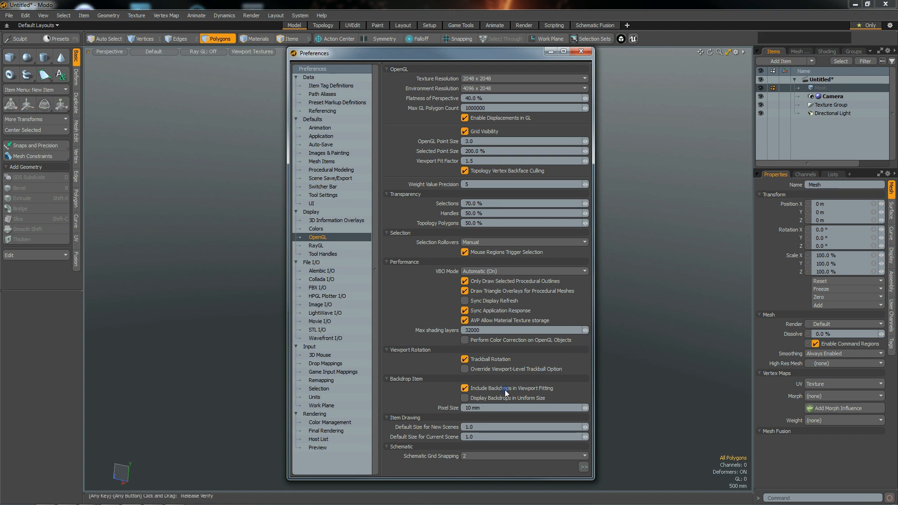
pyautogui.click(464, 360)
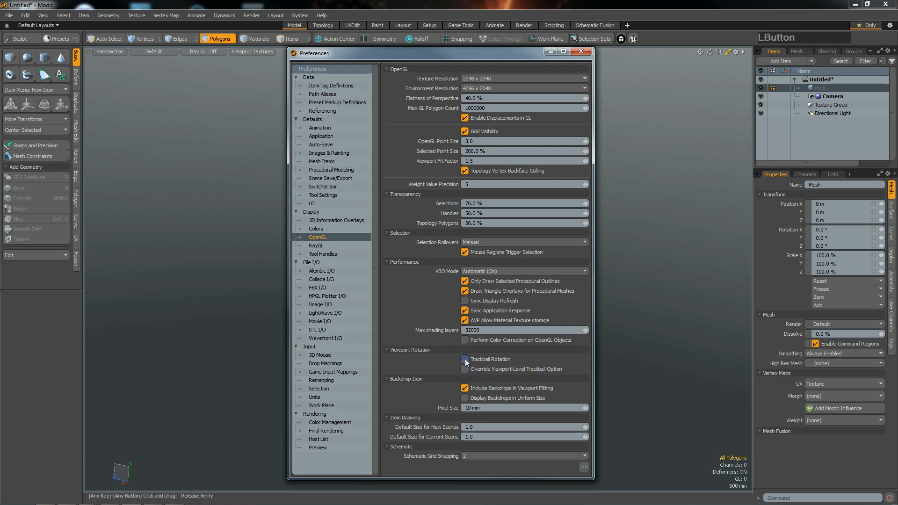
pyautogui.click(465, 369)
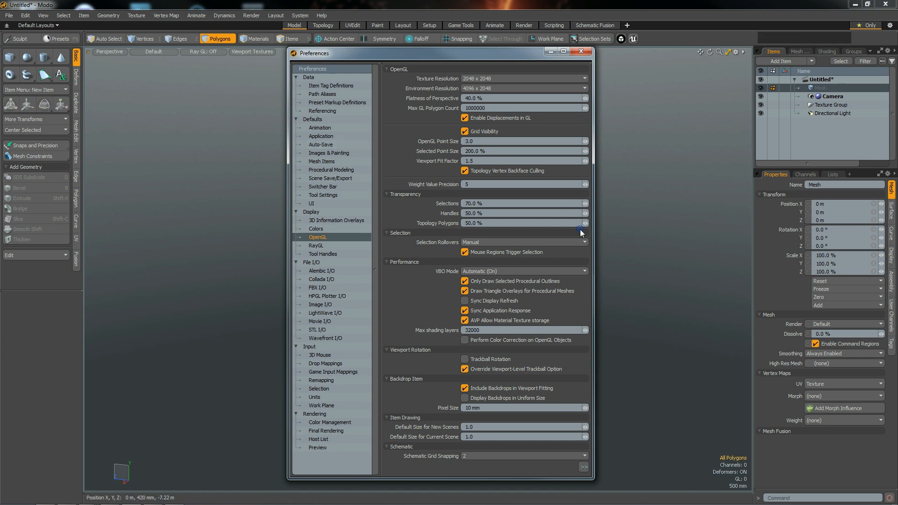
pyautogui.click(585, 52)
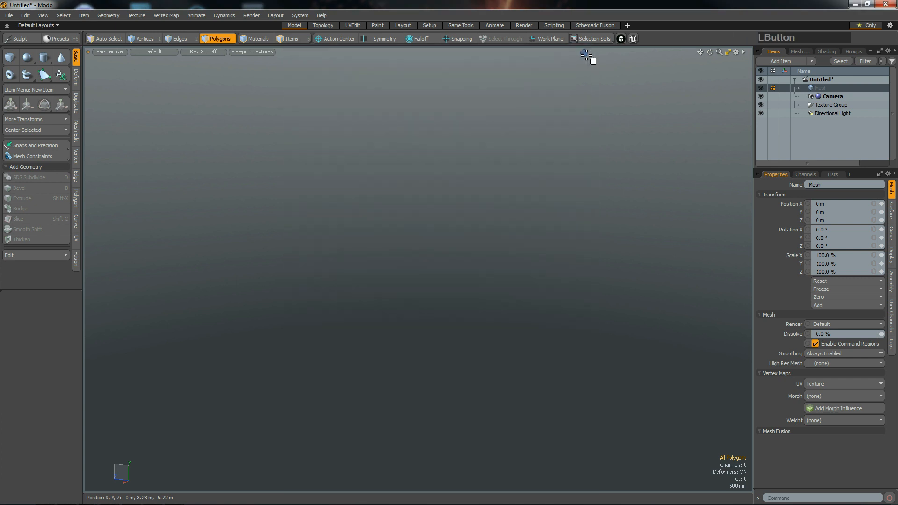
# Restore the four-viewport arrangement with Top, Perspective, Front and Right views, and dismiss the Polygon Bevel message
pyautogui.click(728, 52)
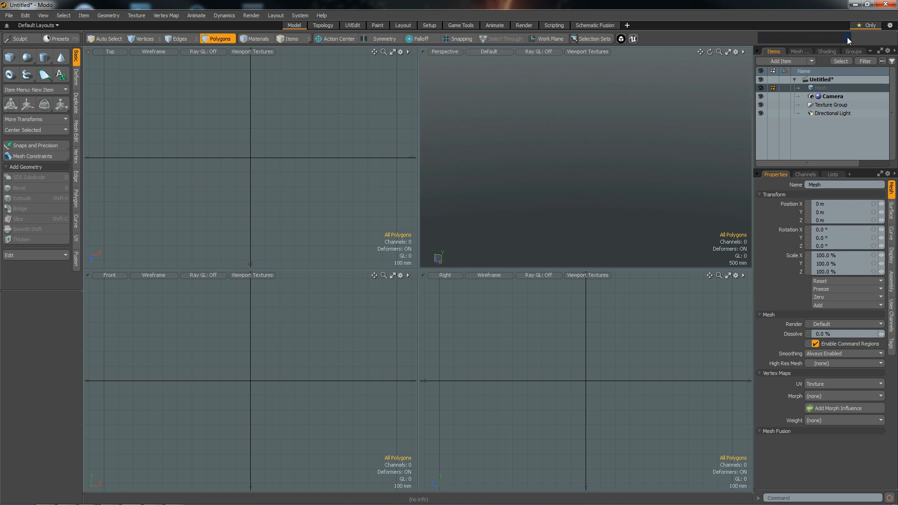
pyautogui.click(480, 346)
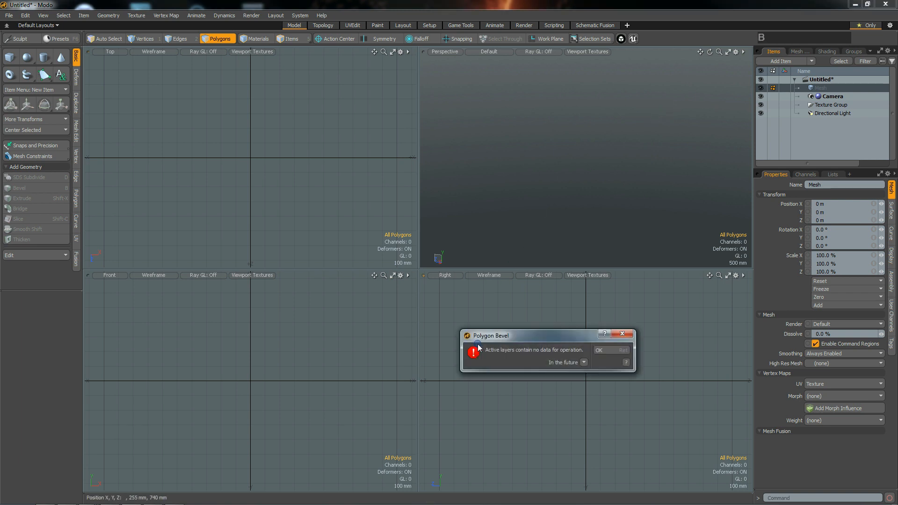
pyautogui.click(608, 349)
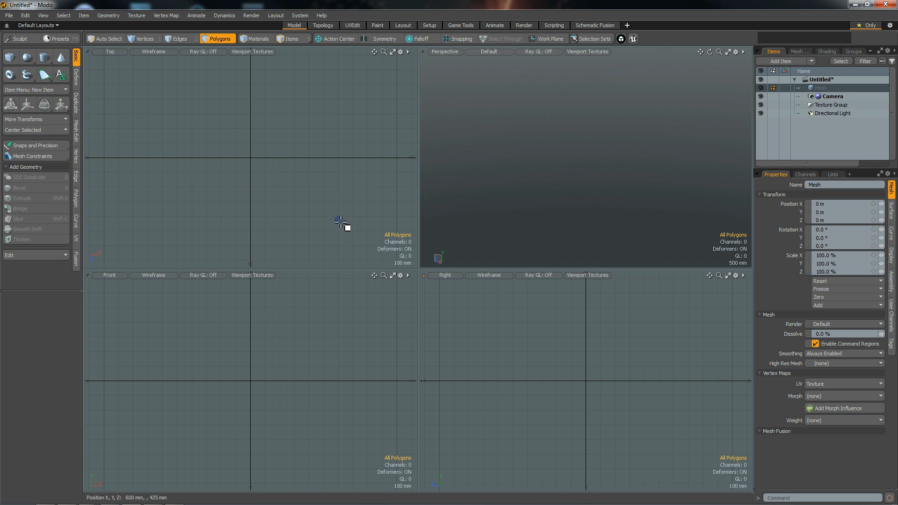
# Look through the Duplicate, Deform, Polygon, Vertex and Edge modeling tools and the available falloff types
pyautogui.click(75, 104)
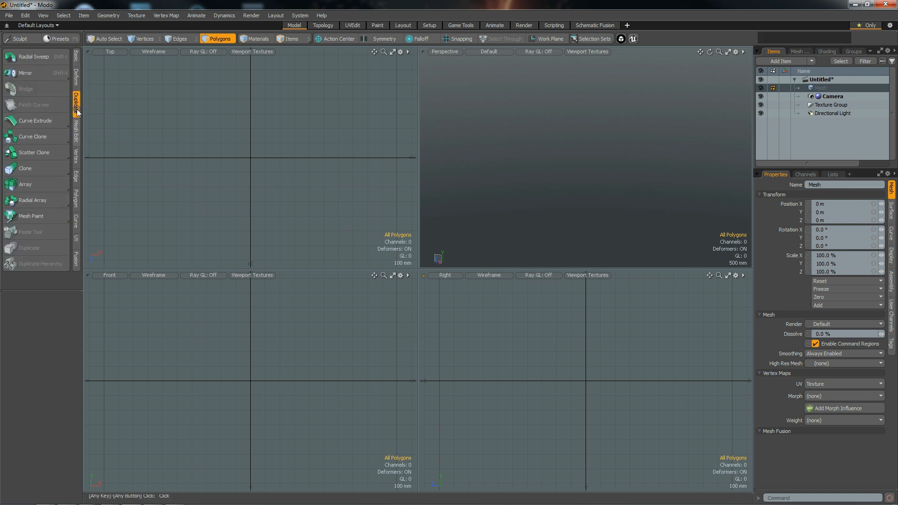
pyautogui.click(75, 76)
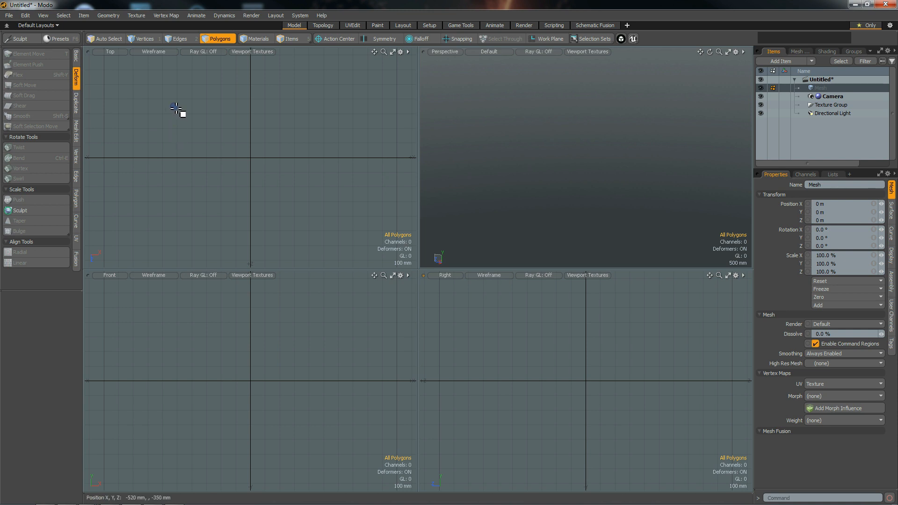
pyautogui.click(416, 39)
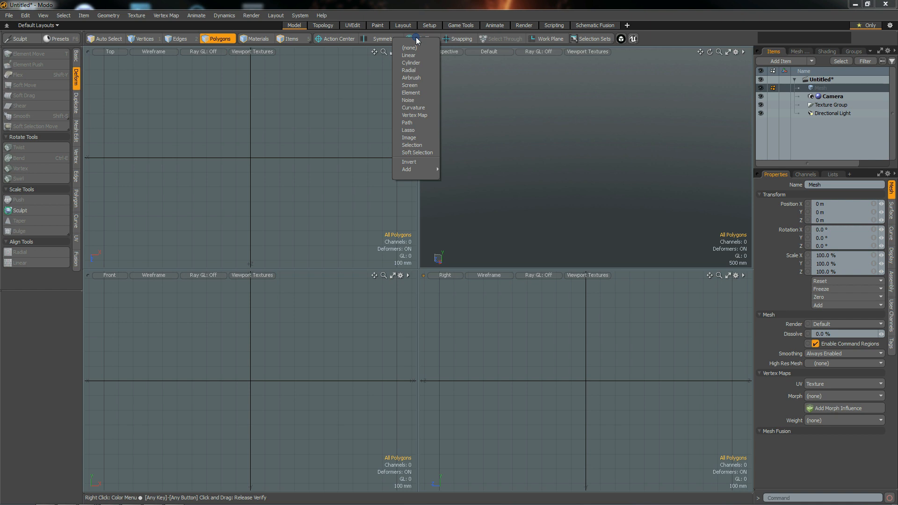
pyautogui.click(413, 71)
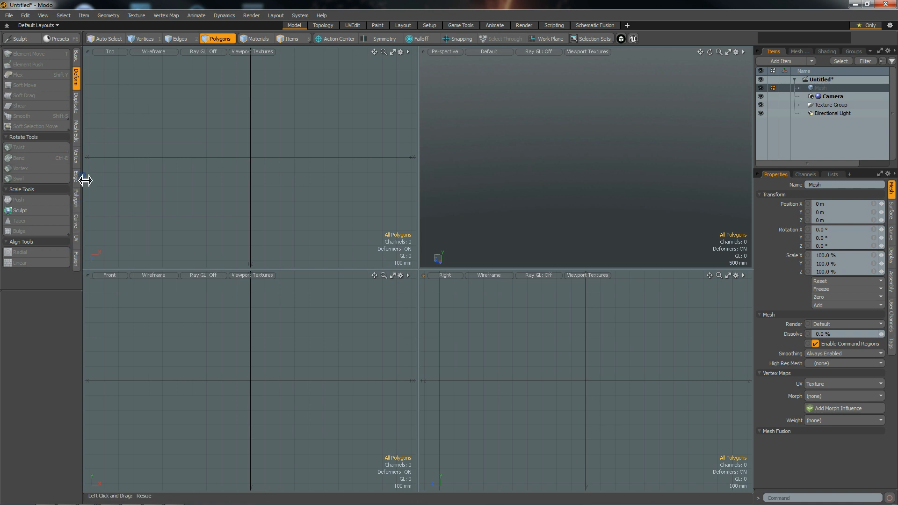
pyautogui.click(76, 199)
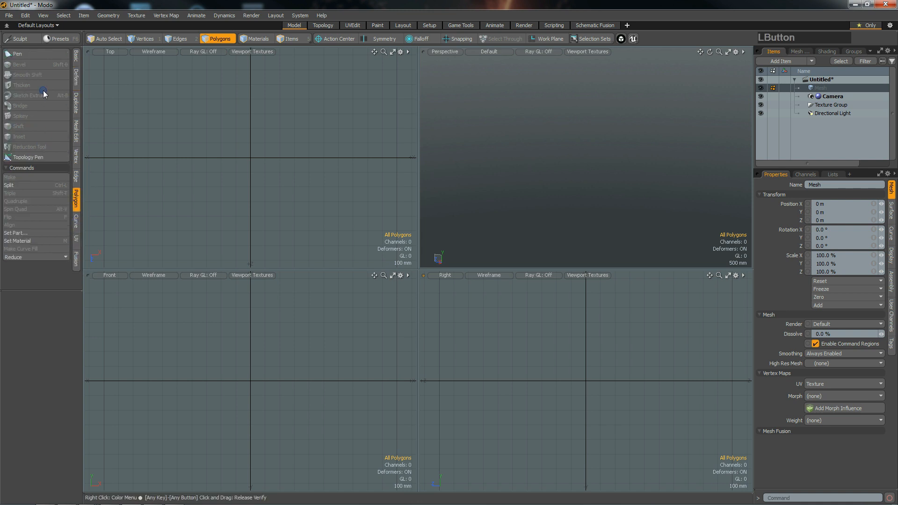
pyautogui.click(77, 159)
pyautogui.click(77, 176)
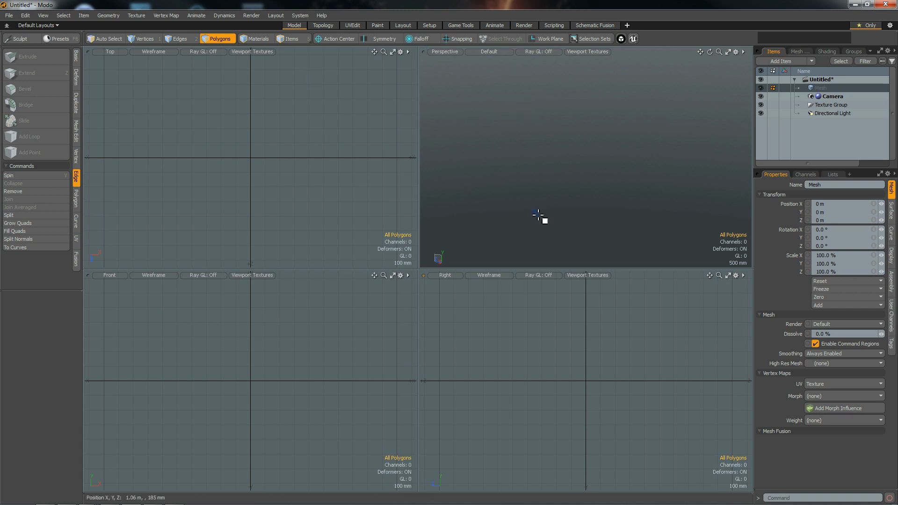
pyautogui.click(633, 40)
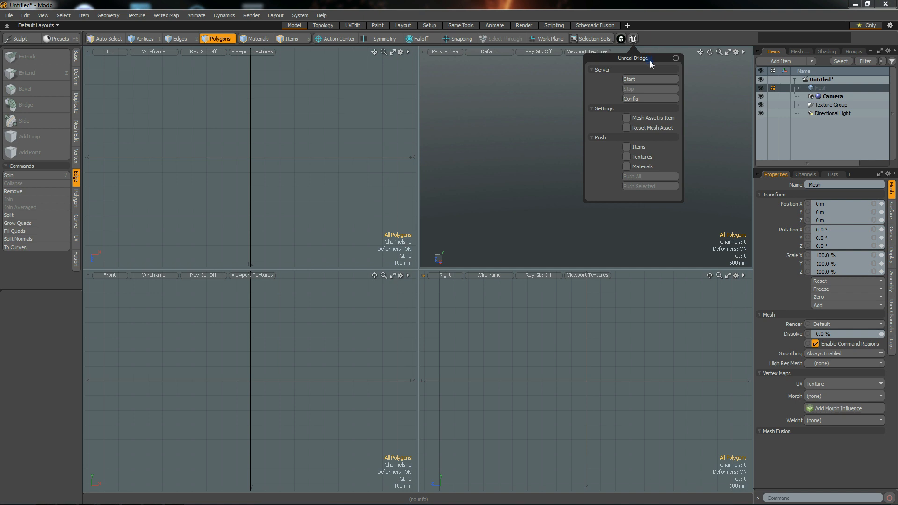
pyautogui.click(644, 80)
pyautogui.click(589, 8)
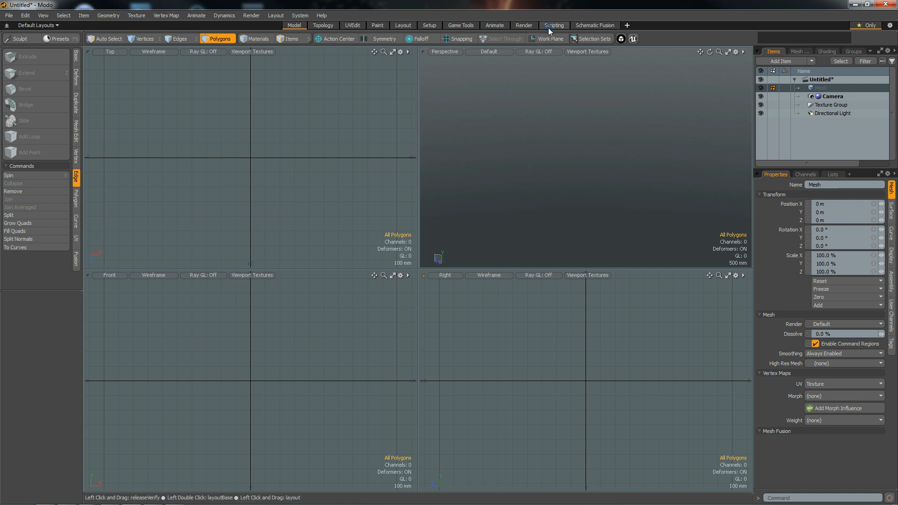
pyautogui.click(633, 38)
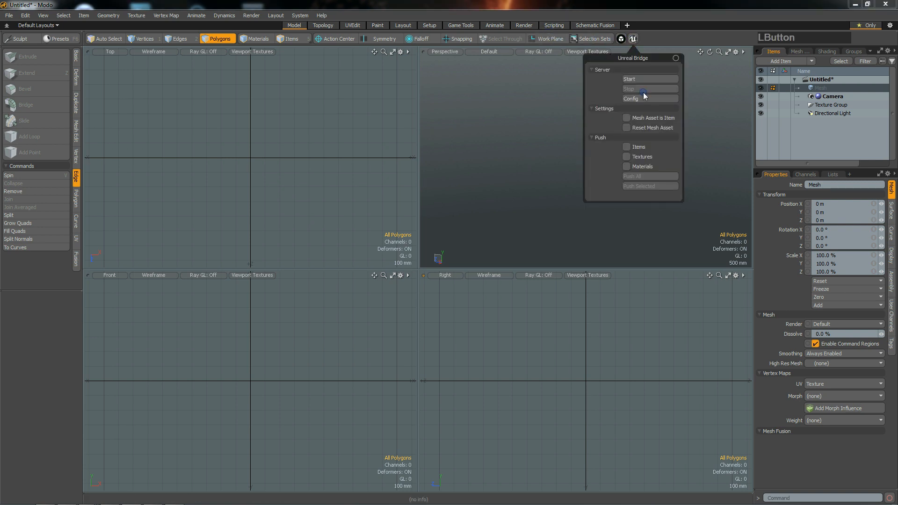
pyautogui.click(646, 175)
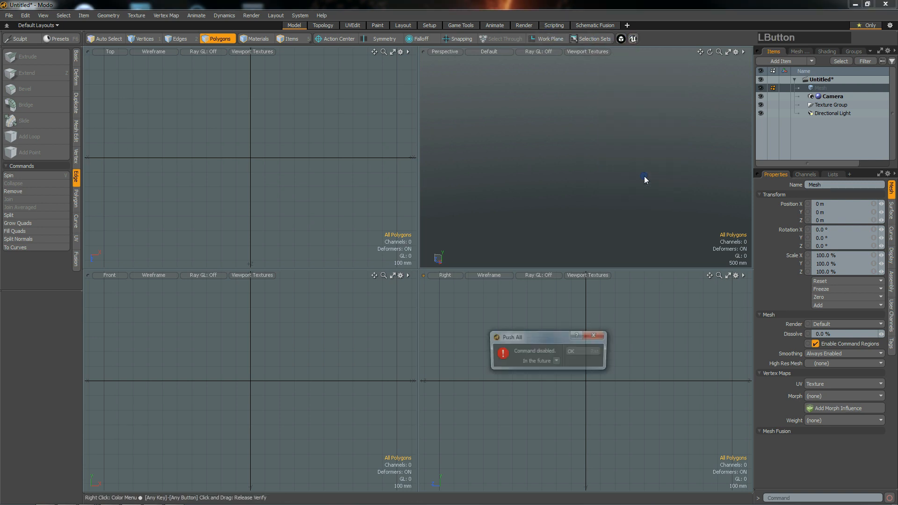
pyautogui.click(581, 344)
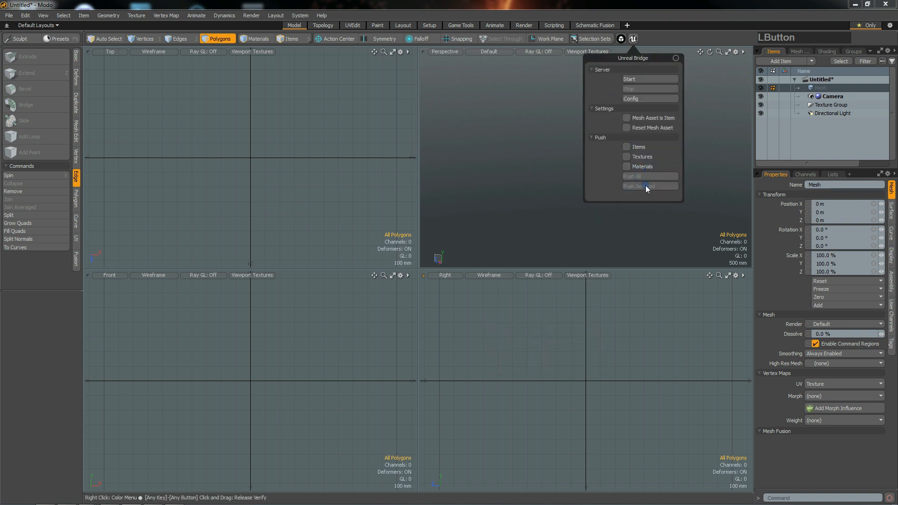
pyautogui.click(370, 184)
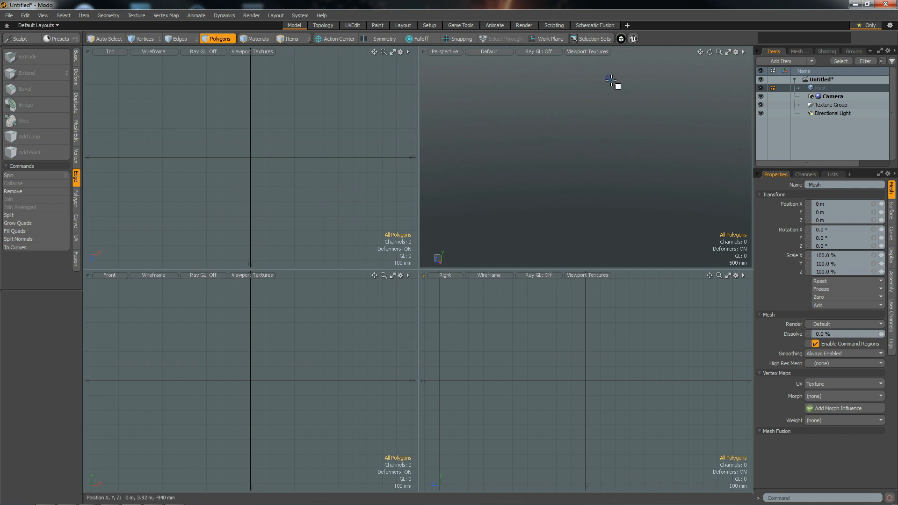
pyautogui.click(634, 39)
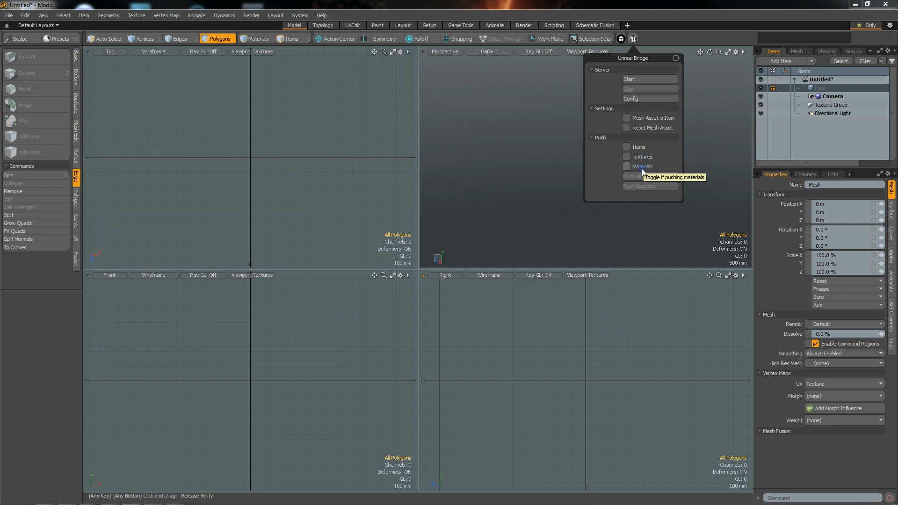
pyautogui.click(537, 167)
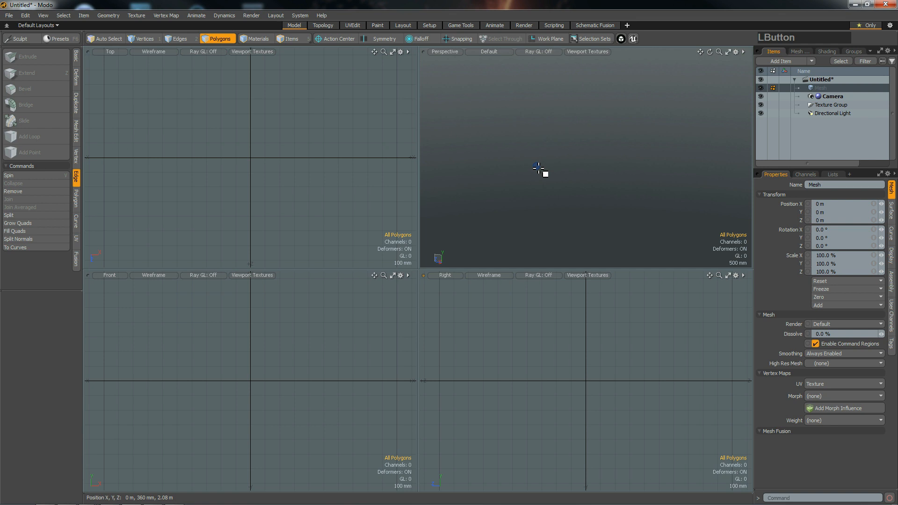
# View the custom materials that can be added in the Render layout's shader tree, including Unreal Material, and return to the Model layout
pyautogui.click(524, 26)
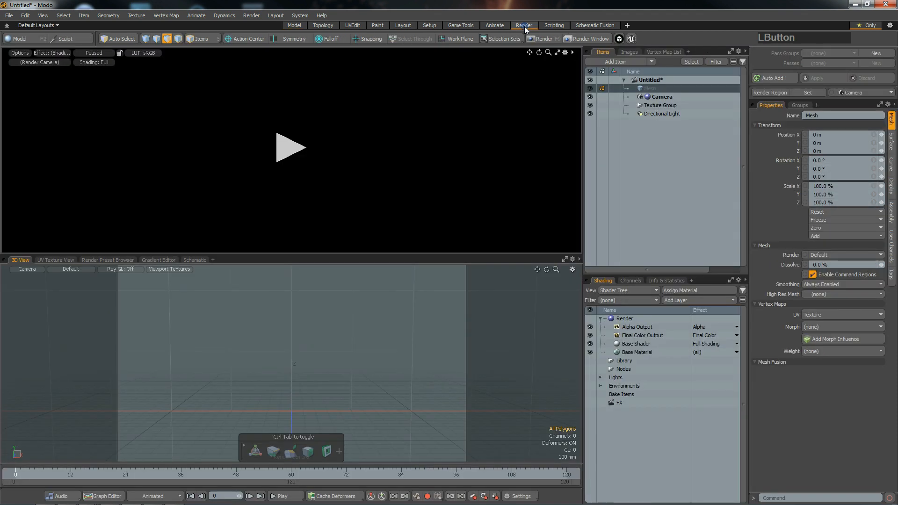
pyautogui.click(694, 295)
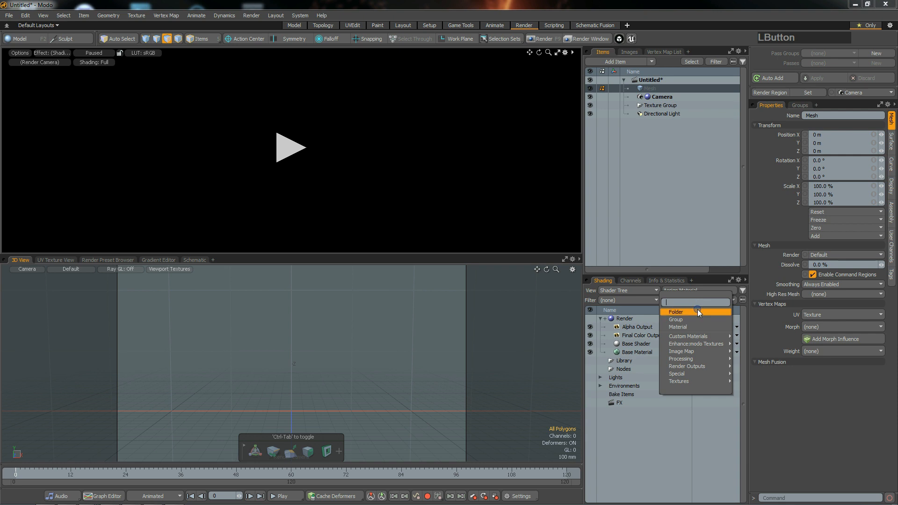
pyautogui.moveTo(702, 381)
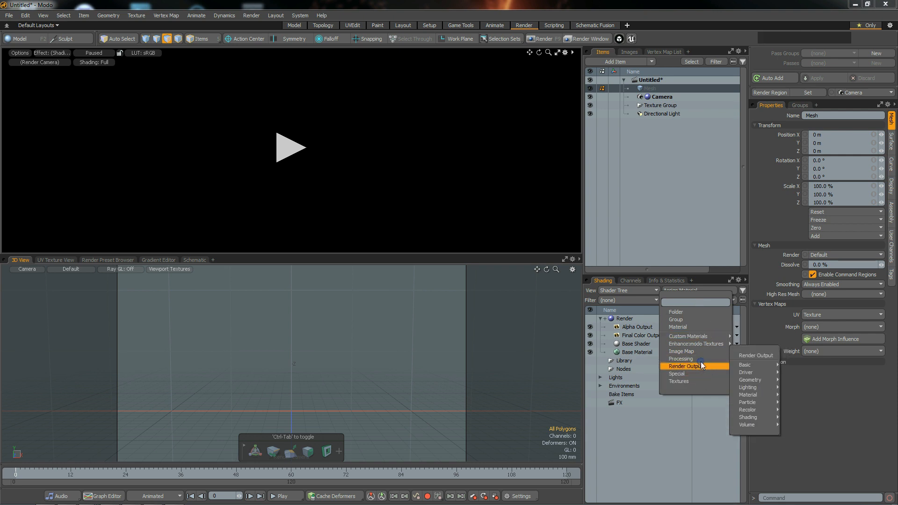
pyautogui.moveTo(672, 335)
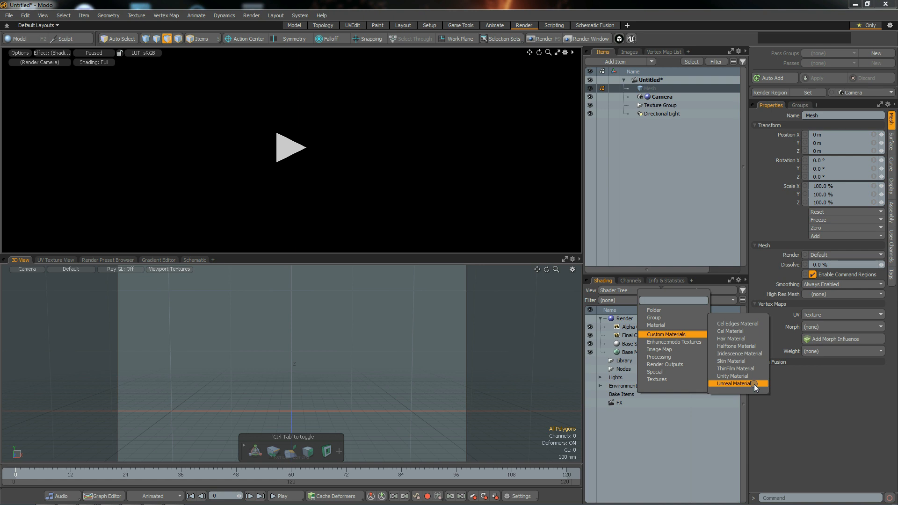
pyautogui.click(299, 28)
pyautogui.click(297, 26)
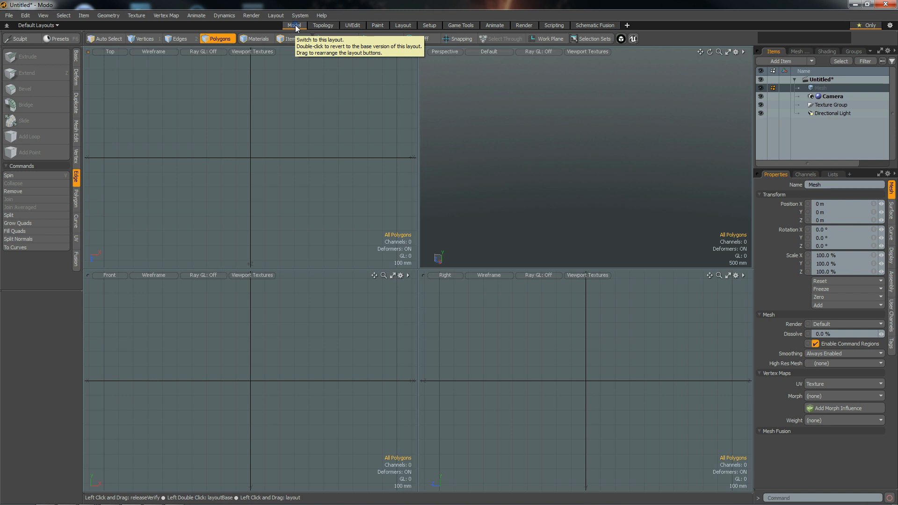
# Compare the Model, Topology and UVEdit workspace layouts, ending in the UVEdit layout
pyautogui.click(627, 26)
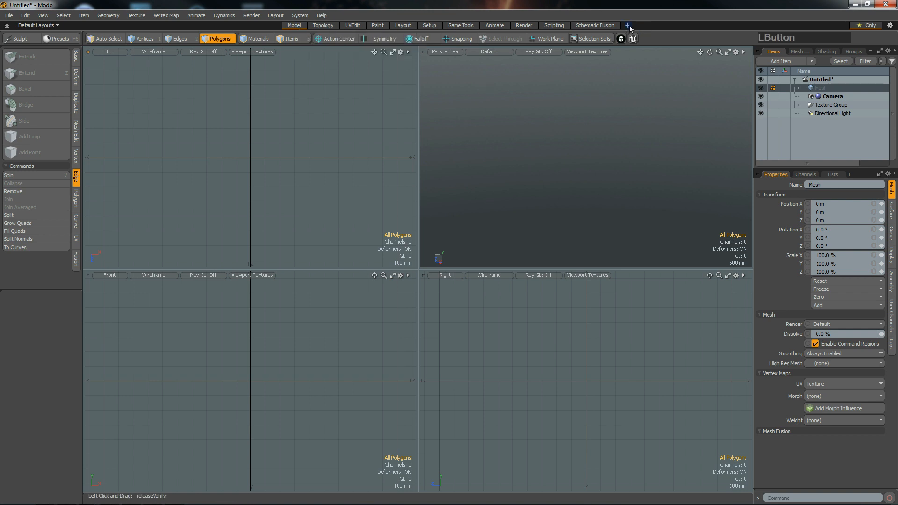
pyautogui.click(624, 361)
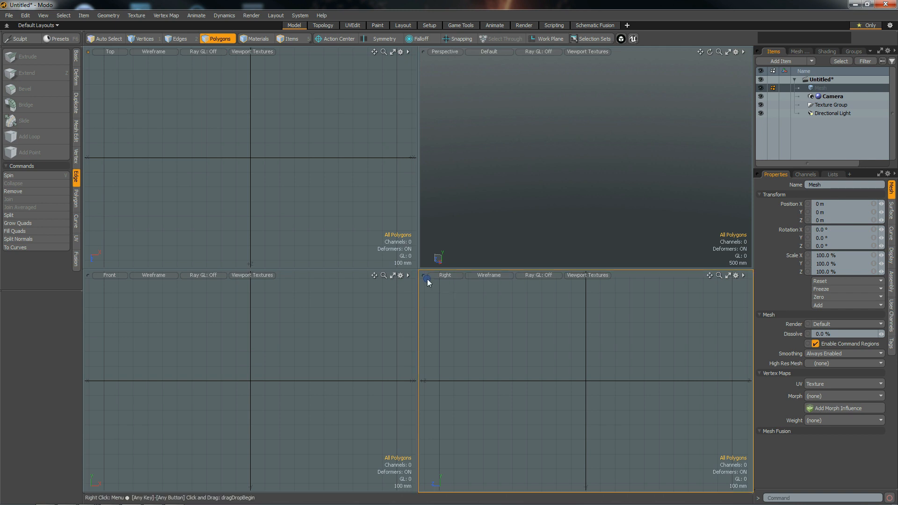
pyautogui.click(300, 28)
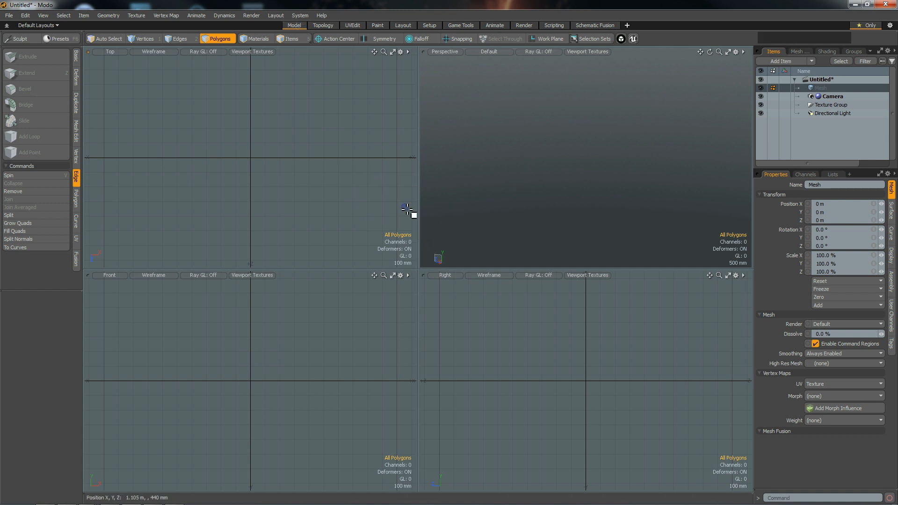
pyautogui.click(323, 25)
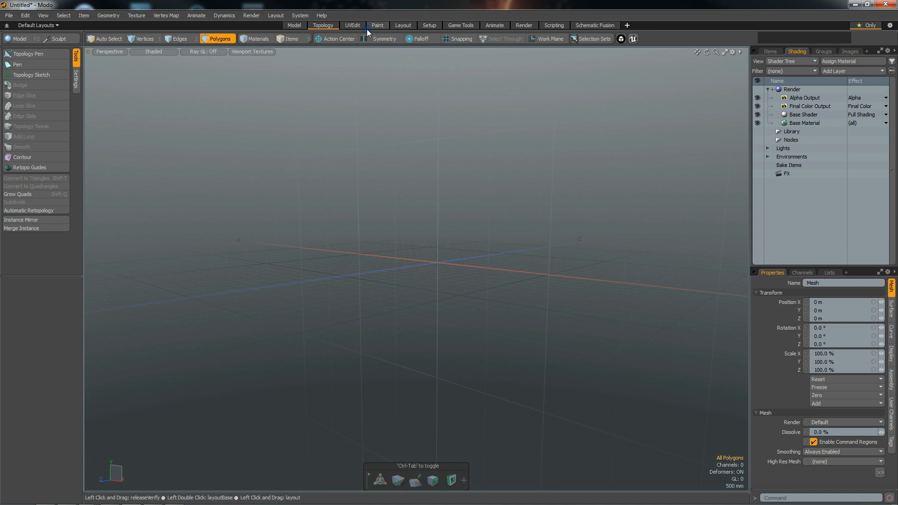
pyautogui.click(353, 27)
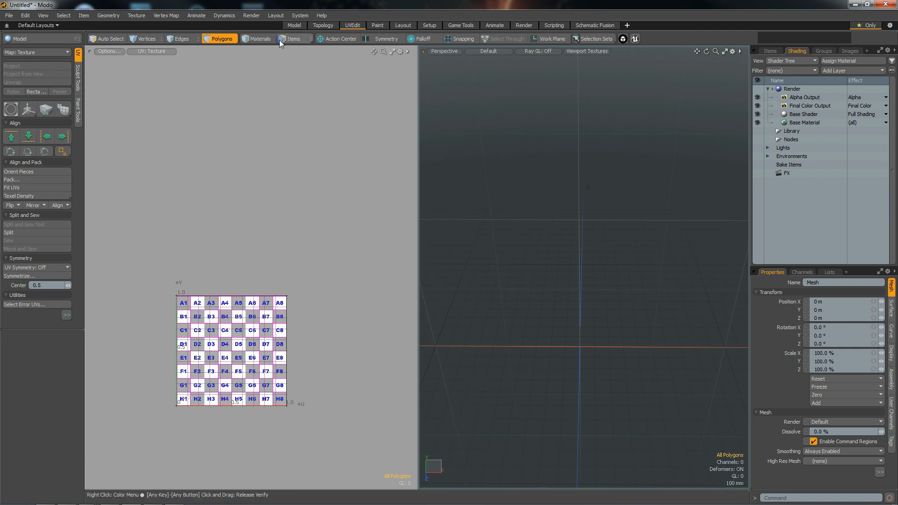
pyautogui.click(294, 25)
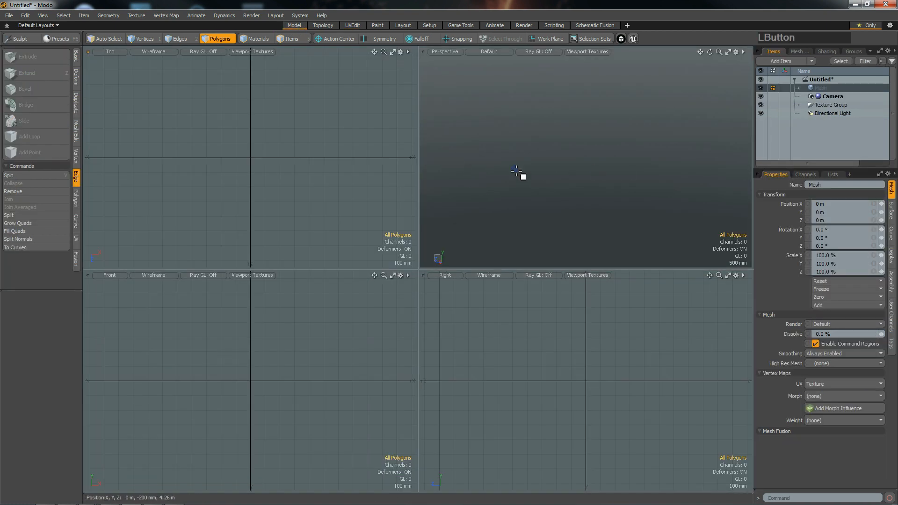
pyautogui.click(351, 26)
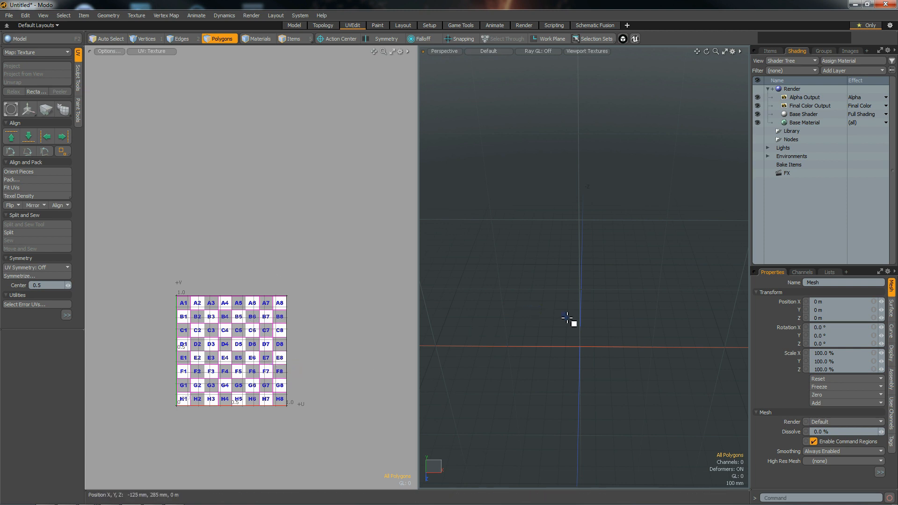
# Compare the UVEdit layout with the Model layout and view the Paint layout's sculpting tools, brush presets and viewport
pyautogui.keyDown('alt'); pyautogui.moveTo(644, 287); pyautogui.dragTo(611, 308); pyautogui.keyUp('alt')
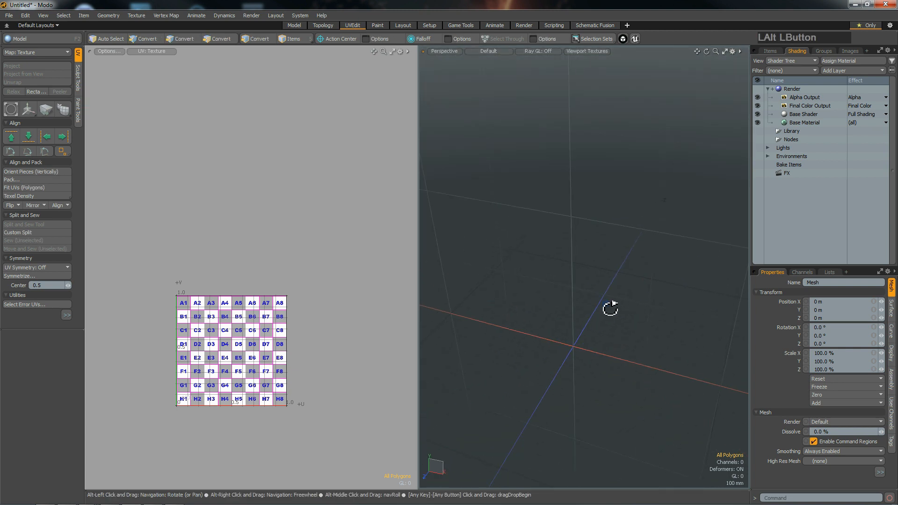
pyautogui.click(294, 25)
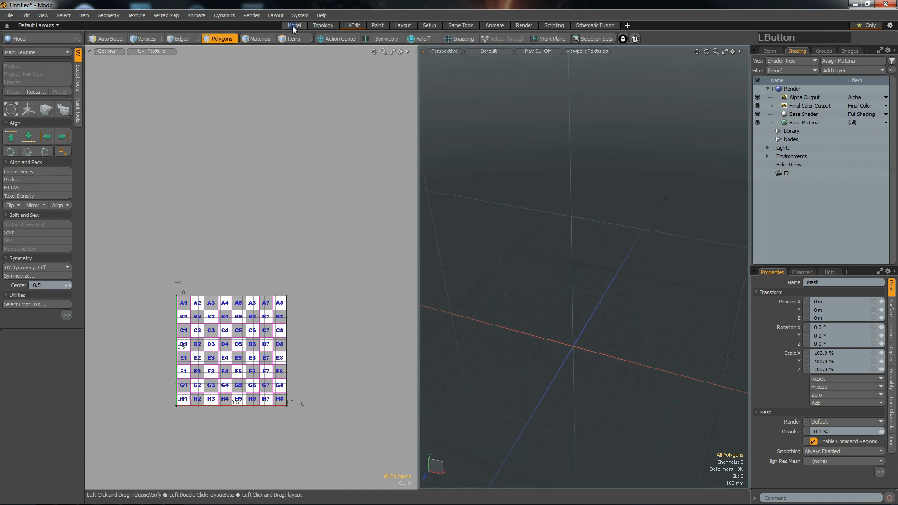
pyautogui.click(352, 25)
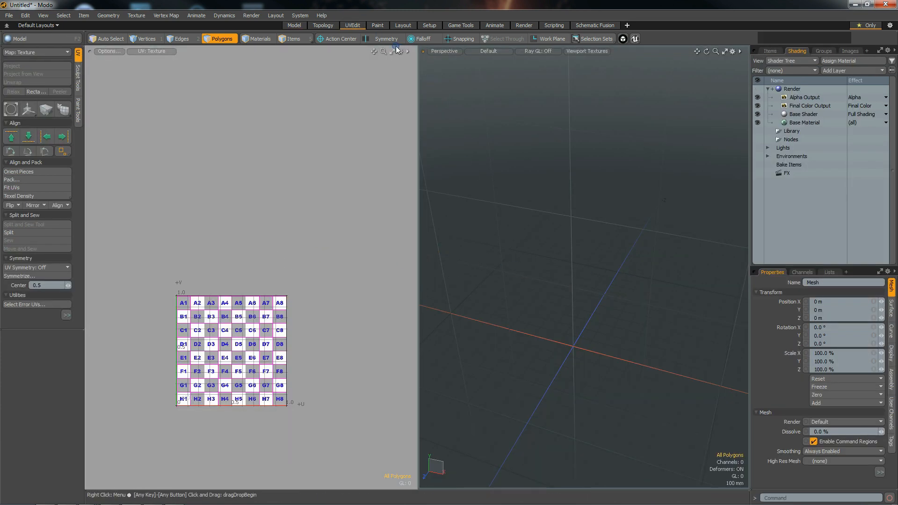
pyautogui.click(377, 26)
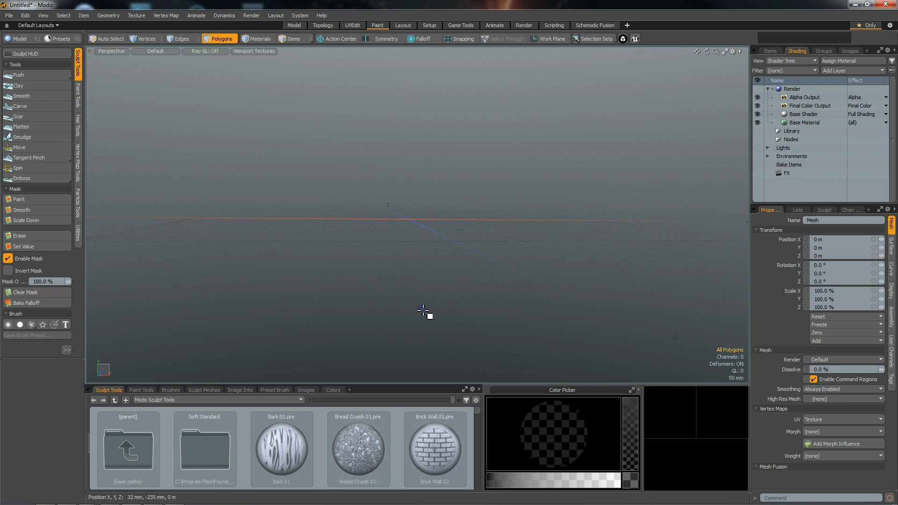
pyautogui.keyDown('alt'); pyautogui.moveTo(437, 206); pyautogui.dragTo(437, 257); pyautogui.keyUp('alt')
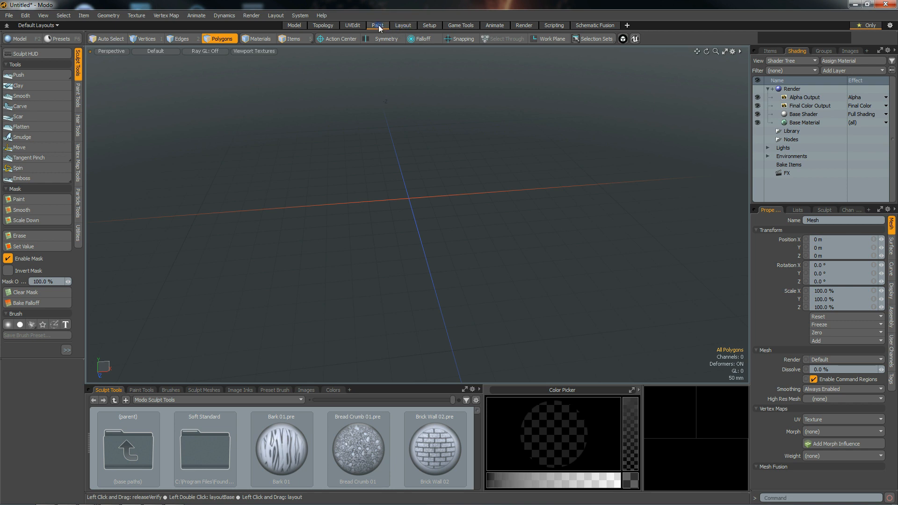
# View the Layout workspace with its mesh presets and the Setup workspace with its rigging modifiers and schematic
pyautogui.click(407, 26)
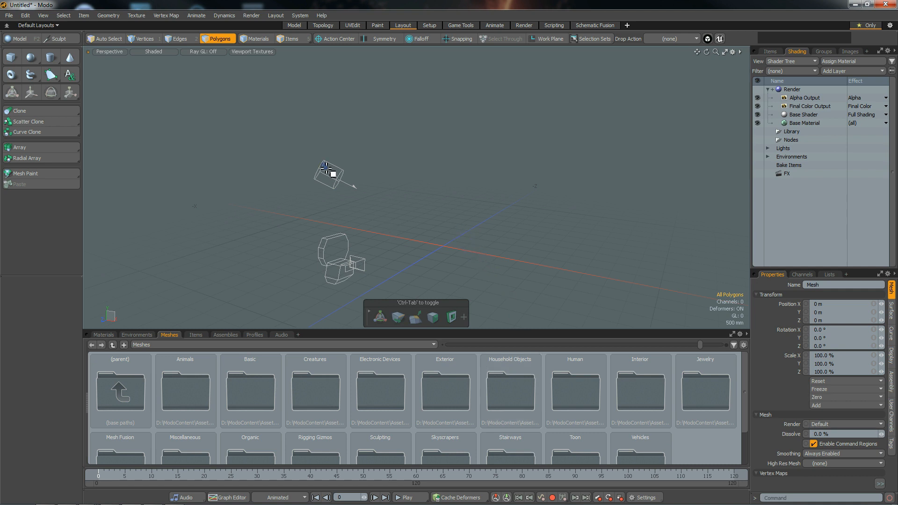
pyautogui.keyDown('alt'); pyautogui.moveTo(490, 231); pyautogui.dragTo(379, 257); pyautogui.keyUp('alt')
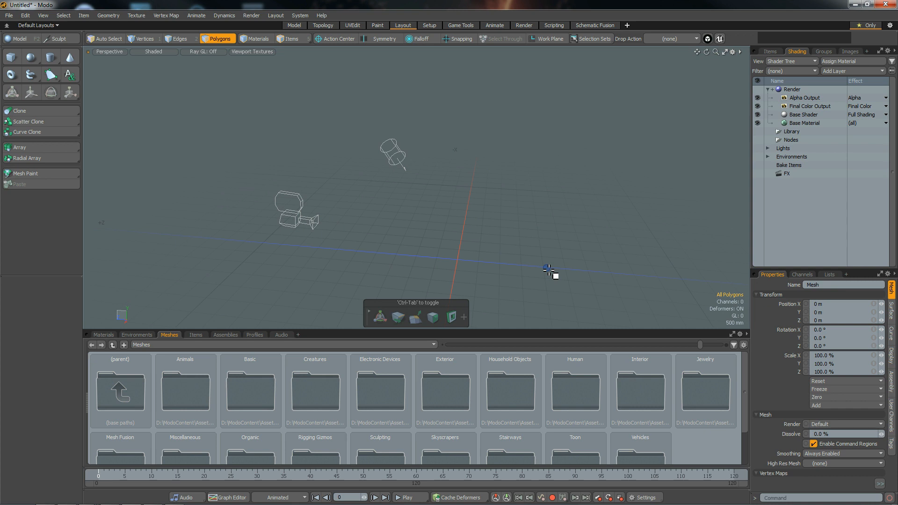
pyautogui.click(429, 26)
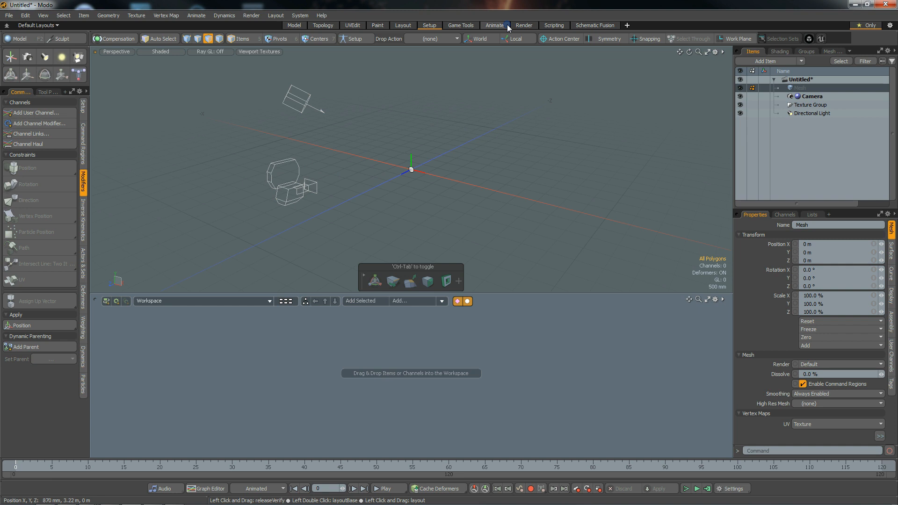
# Examine the export presets, vertex map and baking tools of the Game Tools layout, with a brief look at the Animate layout
pyautogui.click(460, 28)
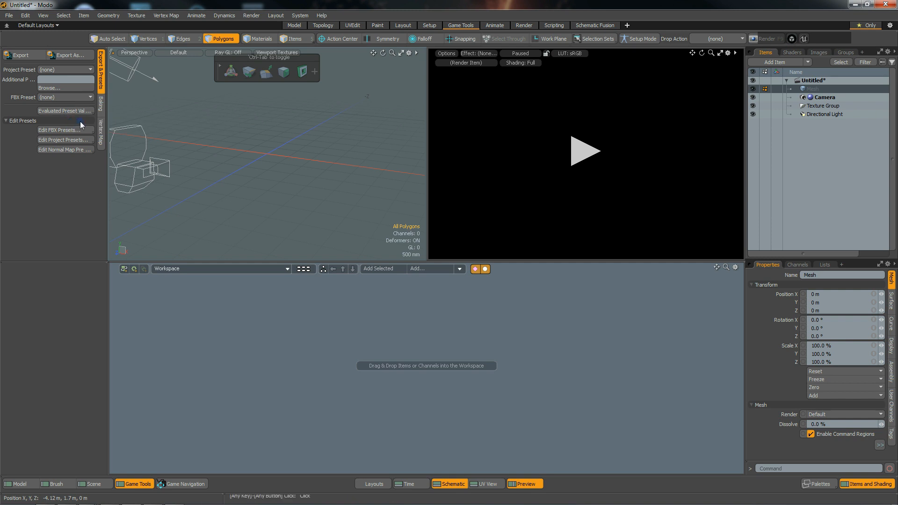
pyautogui.click(101, 137)
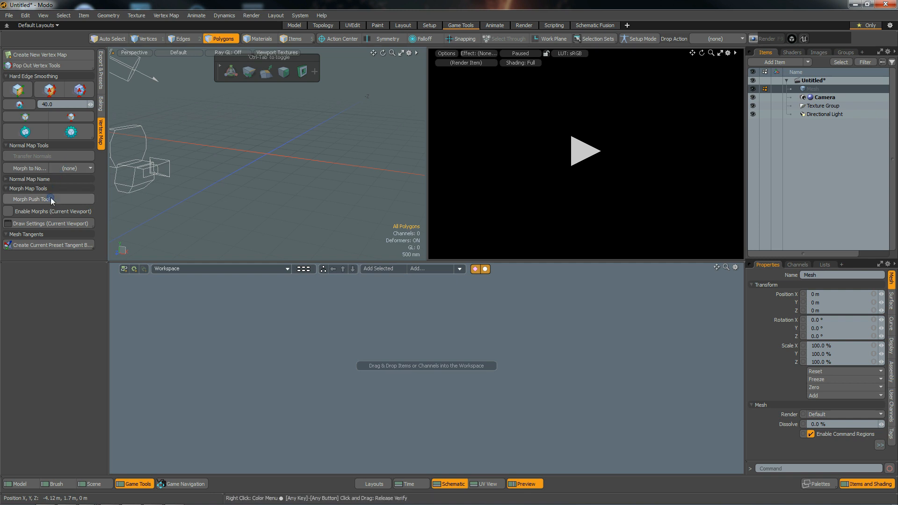
pyautogui.click(102, 106)
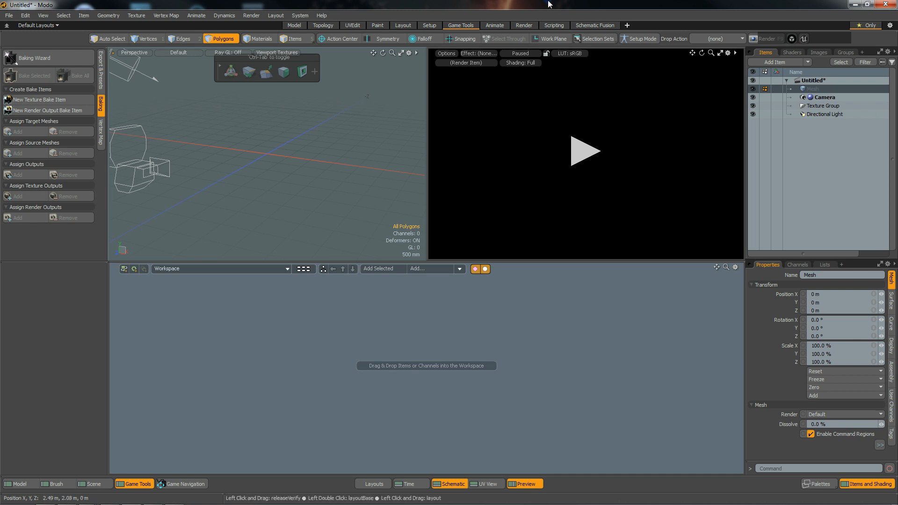
pyautogui.click(494, 26)
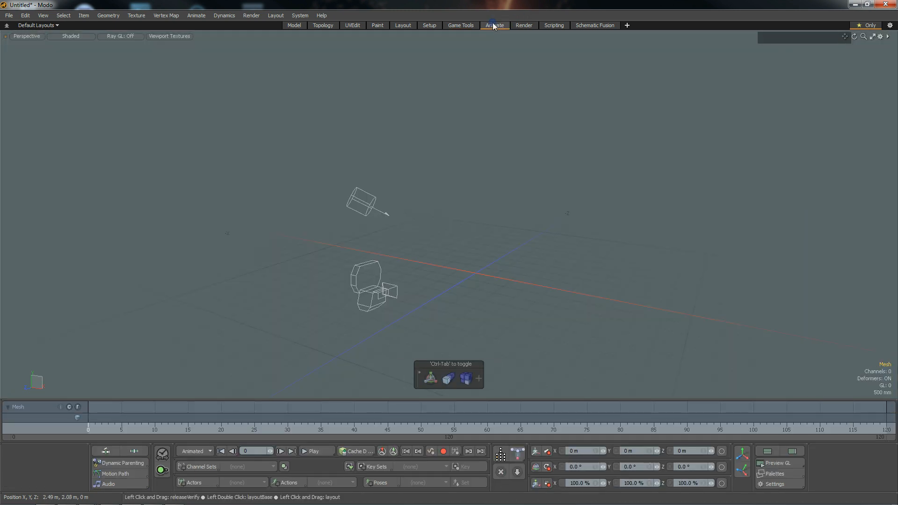
pyautogui.click(464, 27)
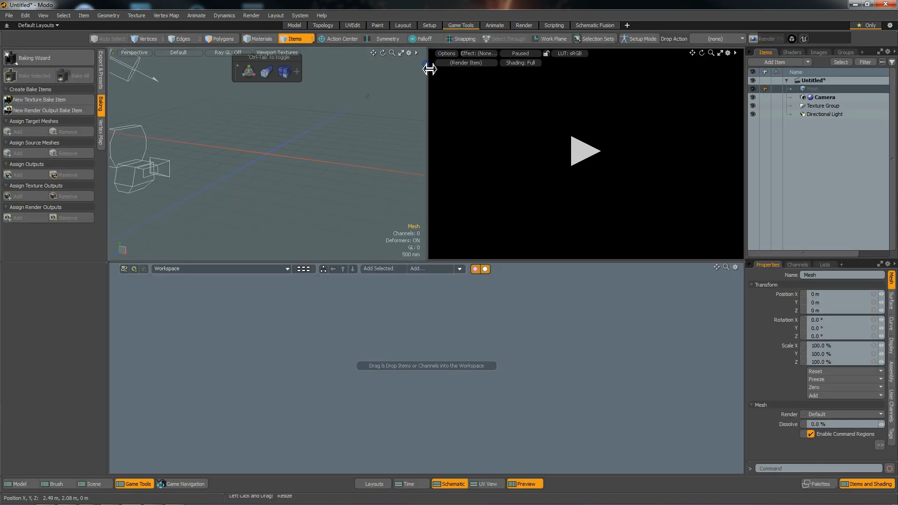
# Run the render preview in the Game Tools layout, and hide and restore the preview area
pyautogui.click(581, 151)
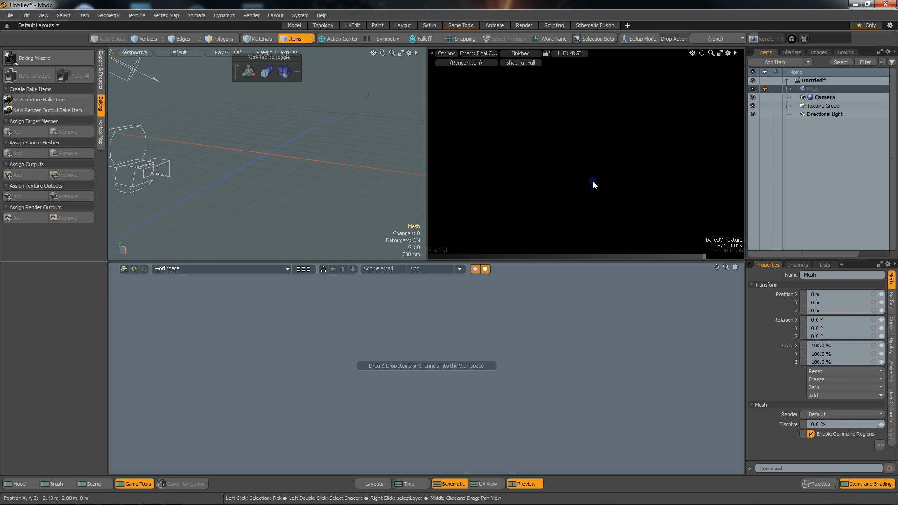
pyautogui.click(516, 486)
pyautogui.click(517, 486)
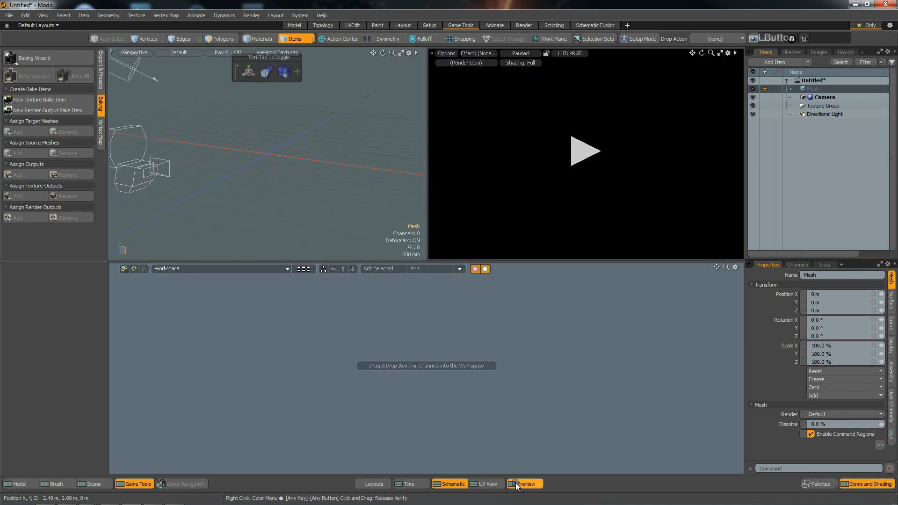
# Try to start Game Navigation, including with the camera selected, the preview running and the Game Tools panel hidden
pyautogui.click(190, 486)
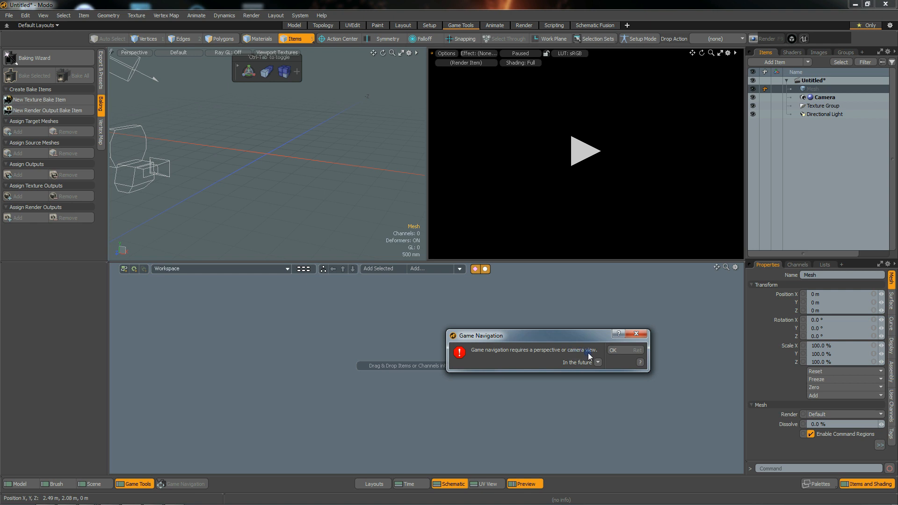
pyautogui.click(618, 350)
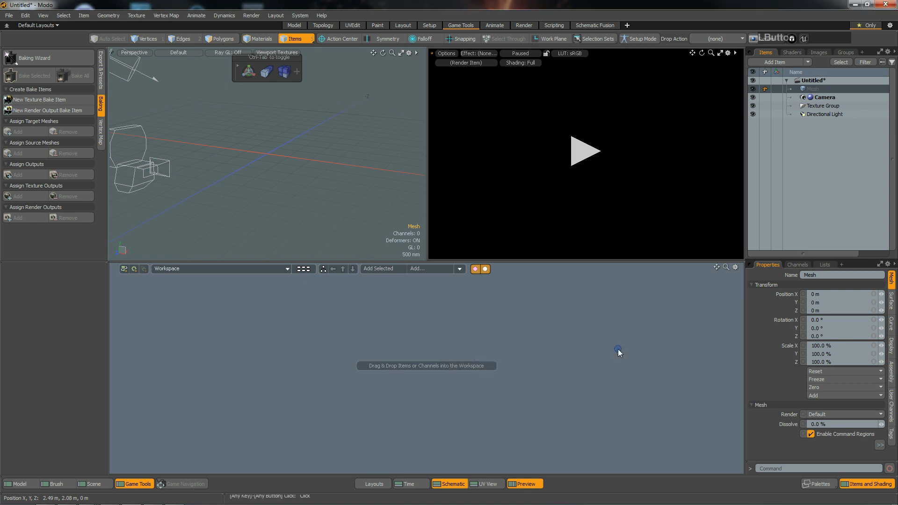
pyautogui.click(149, 173)
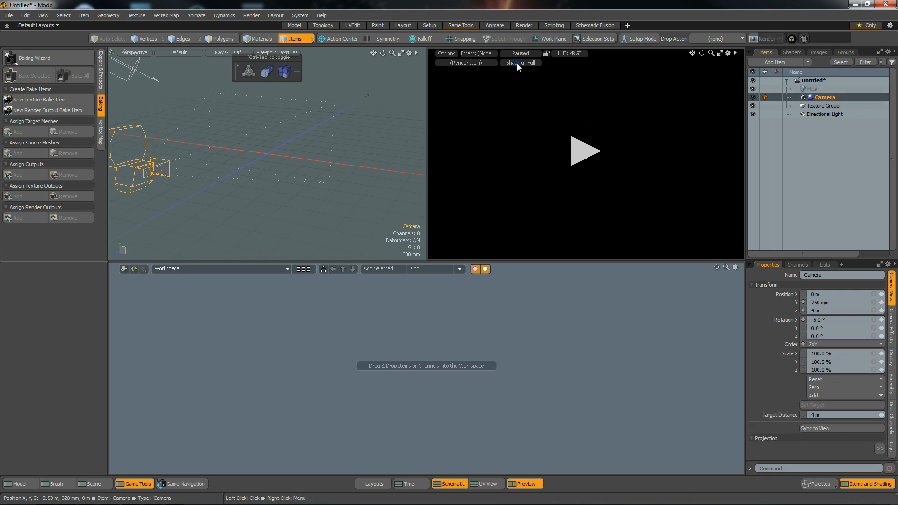
pyautogui.click(585, 149)
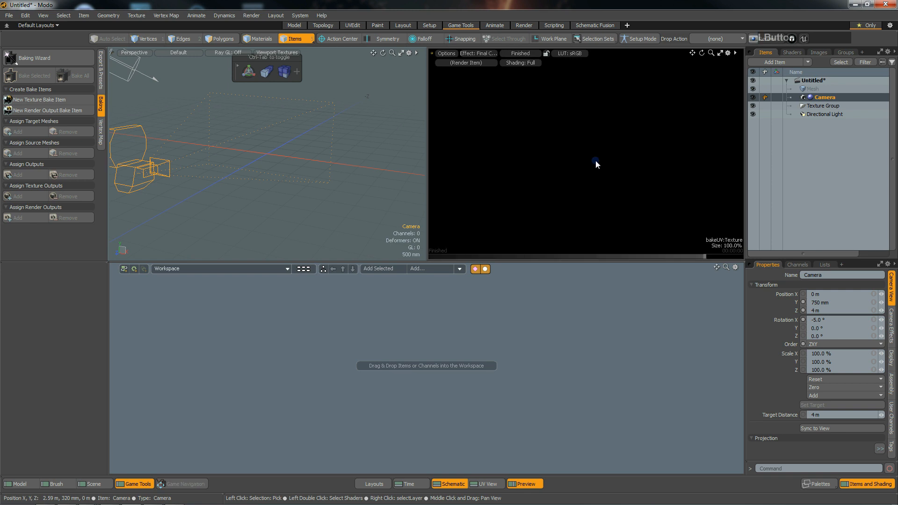
pyautogui.click(135, 484)
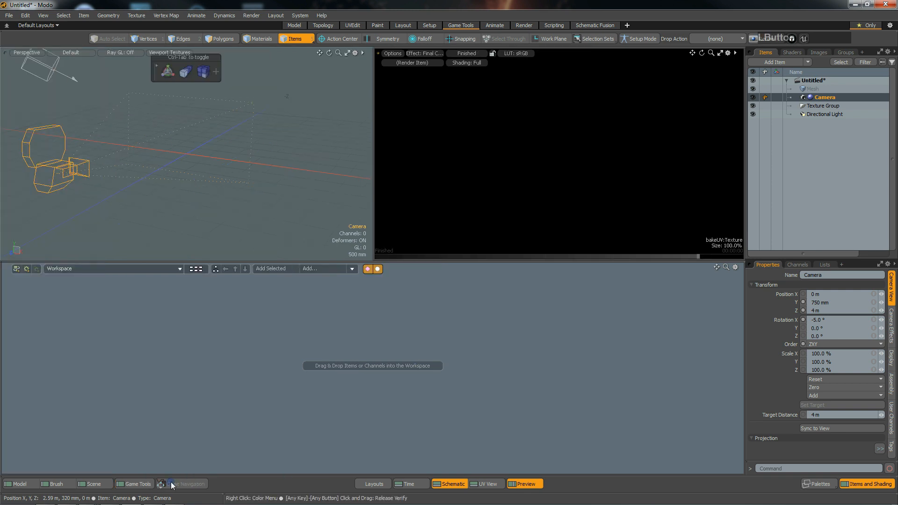
pyautogui.click(171, 484)
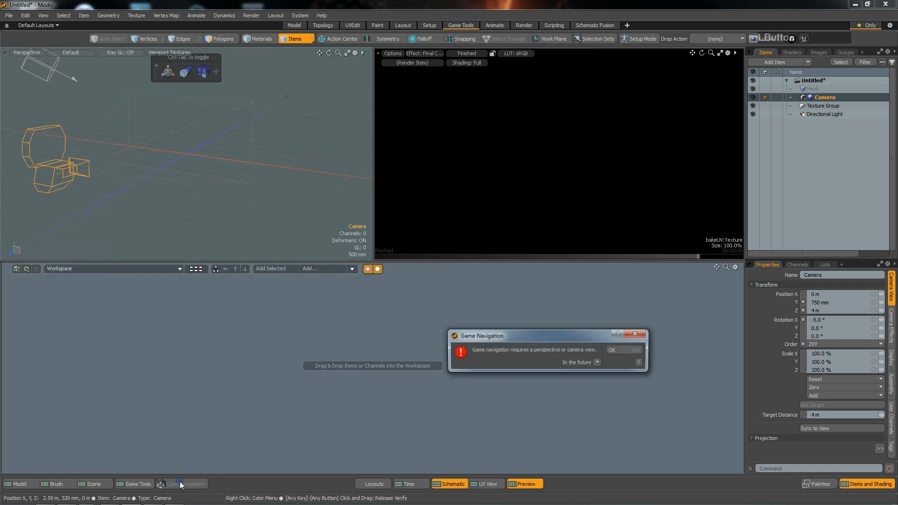
pyautogui.click(611, 350)
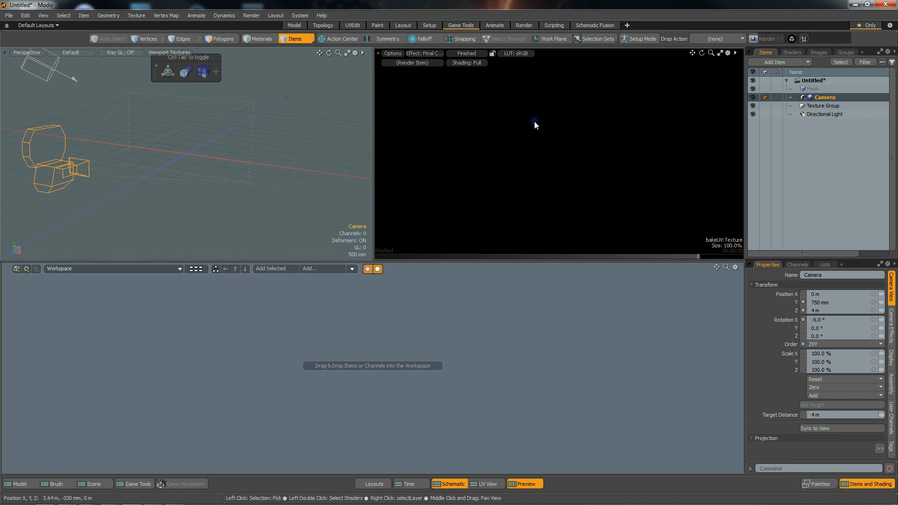
# View the Animate layout's timeline and keying controls, and reposition the camera through the Render layout's camera view
pyautogui.click(499, 25)
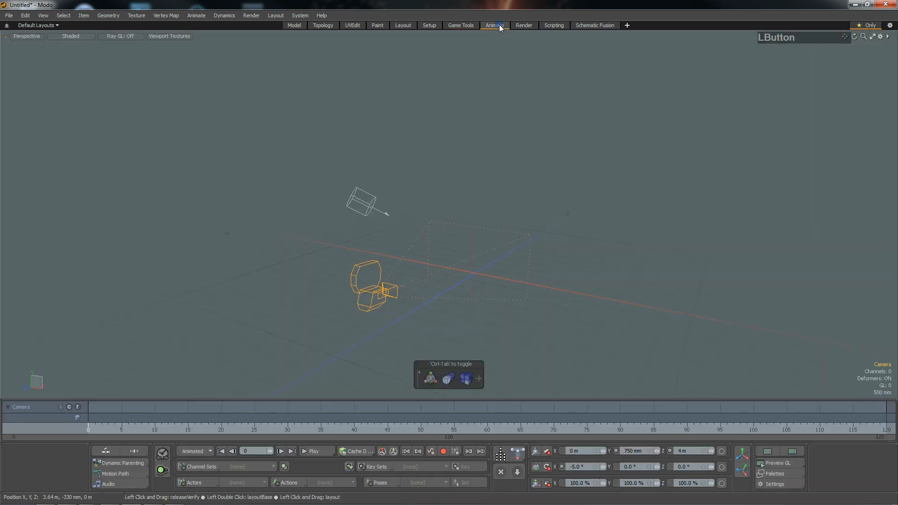
pyautogui.click(443, 451)
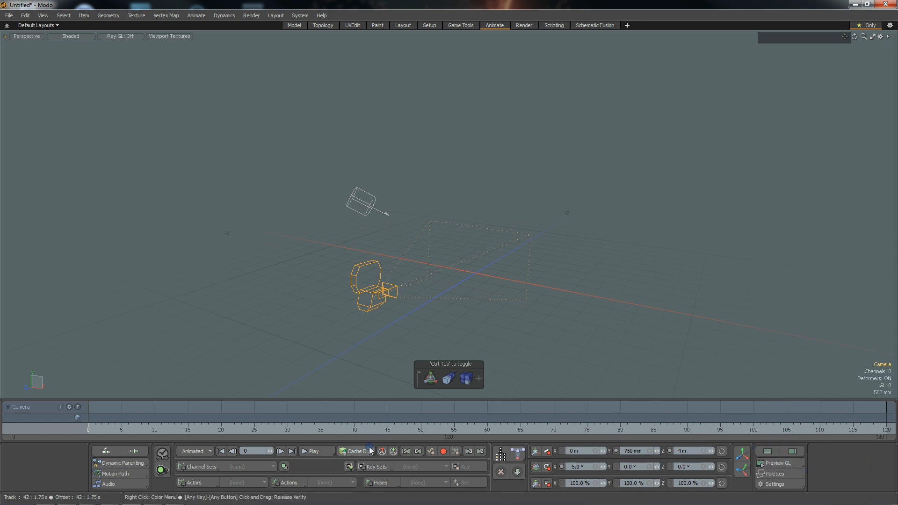
pyautogui.click(525, 27)
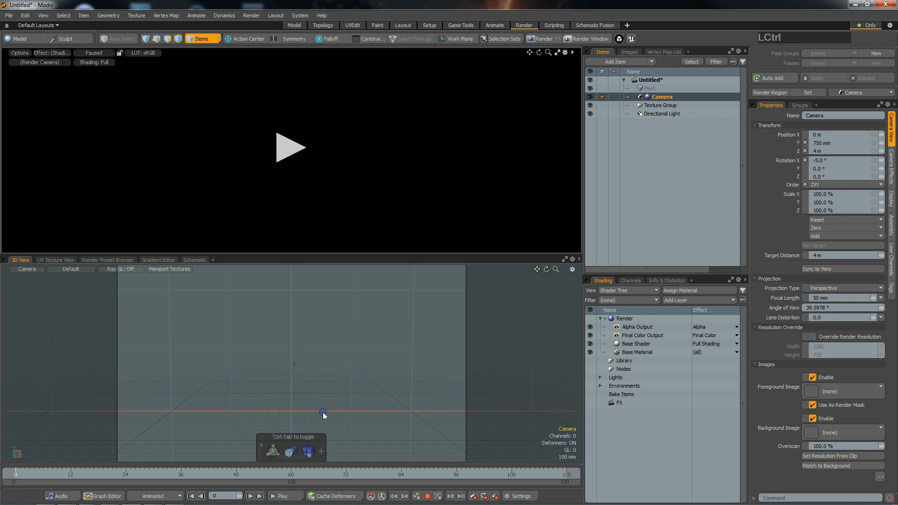
pyautogui.hotkey('ctrl', 'Tab')
pyautogui.keyDown('alt'); pyautogui.moveTo(323, 412); pyautogui.dragTo(316, 385); pyautogui.keyUp('alt')
pyautogui.keyDown('alt'); pyautogui.moveTo(376, 383); pyautogui.dragTo(299, 380); pyautogui.keyUp('alt')
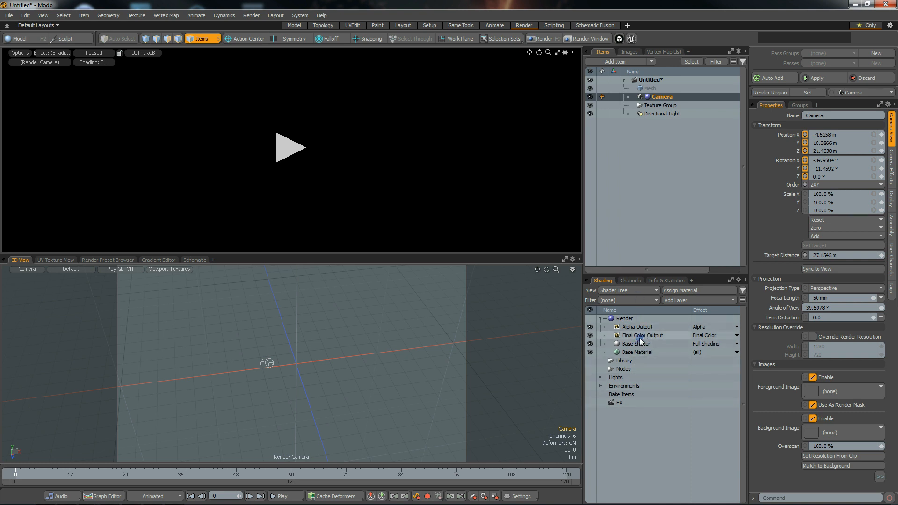
# Examine the Frame, Settings and Global Illumination properties of the Render item in the shader tree
pyautogui.click(605, 320)
pyautogui.click(622, 318)
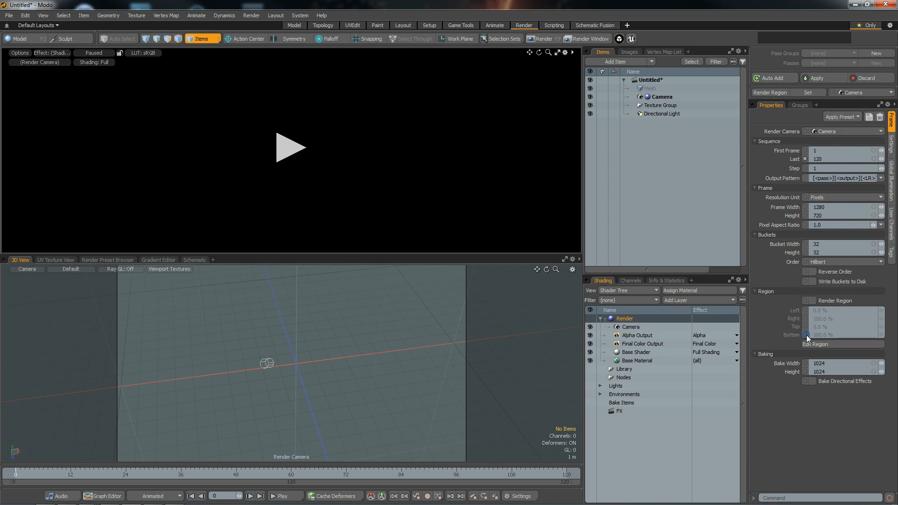
pyautogui.click(890, 145)
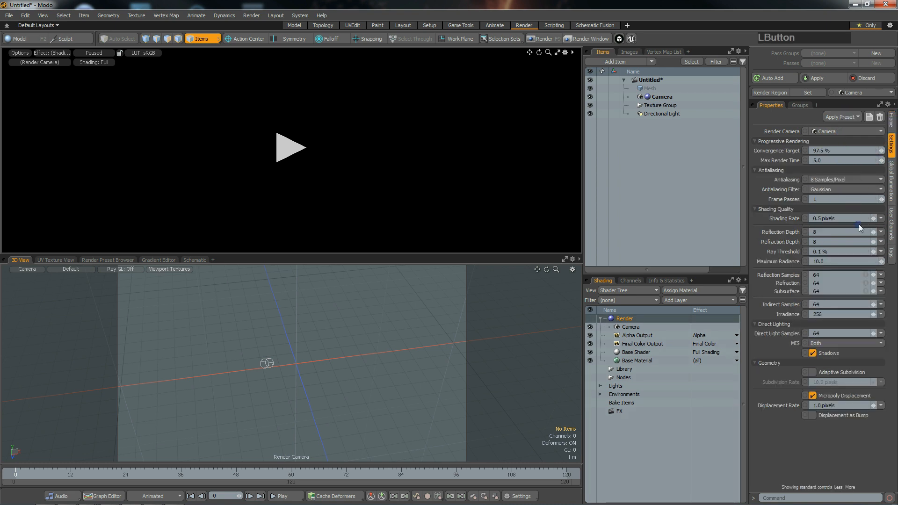
pyautogui.click(891, 183)
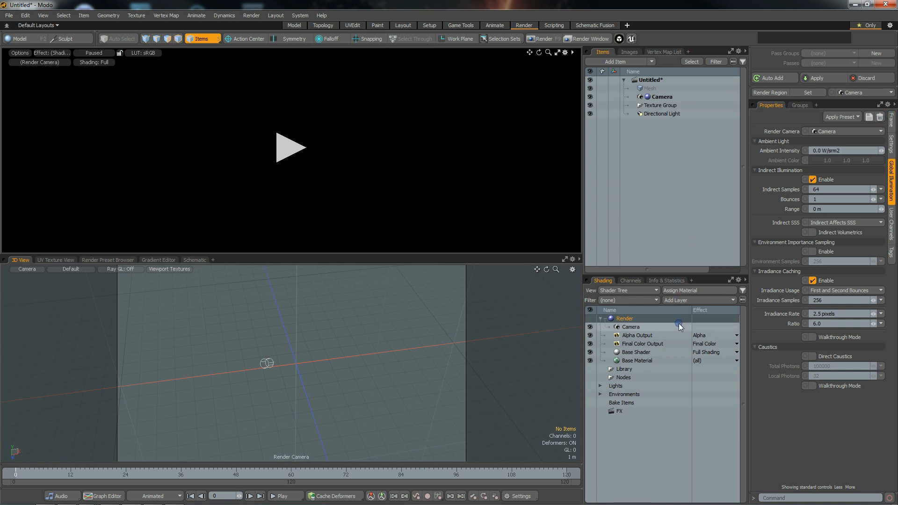
# View the Scripting layout's script editor and the Schematic Fusion layout, and return to the Model layout
pyautogui.click(553, 26)
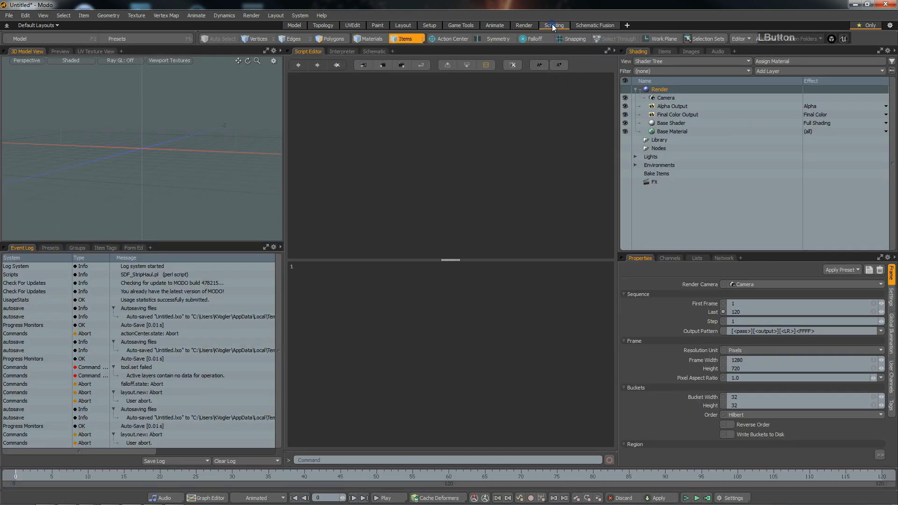
pyautogui.click(430, 218)
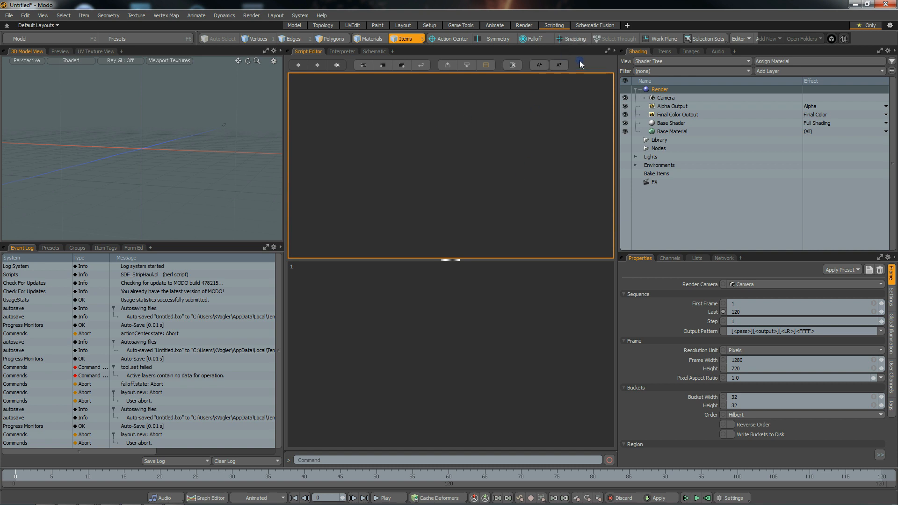
pyautogui.click(592, 26)
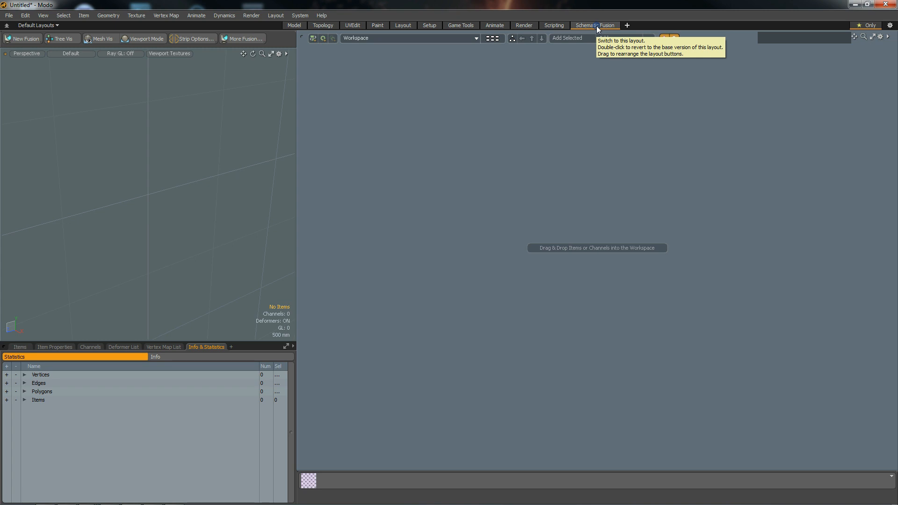
pyautogui.click(296, 26)
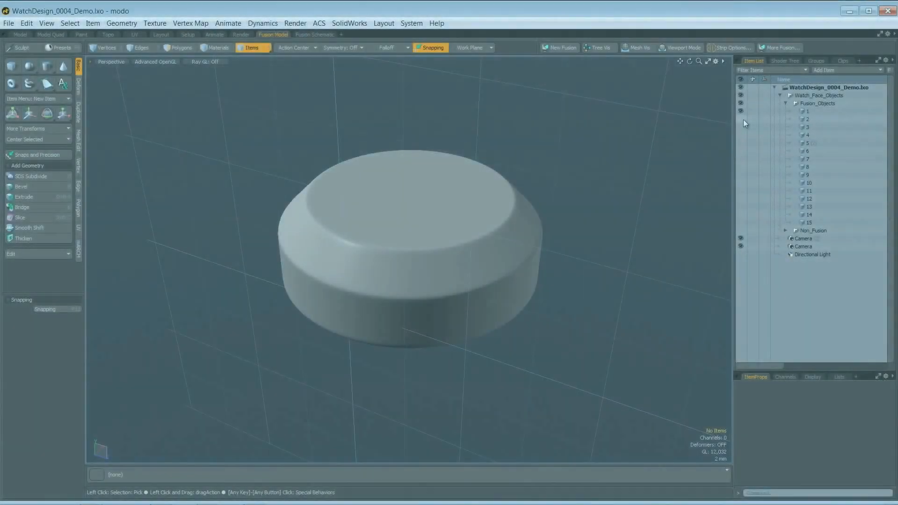
# Show mesh 2 and create a 3D Tree Fusion item that subtracts the upper disc from the watch body
pyautogui.click(740, 119)
pyautogui.scroll(2, 401, 228)
pyautogui.click(401, 228)
pyautogui.keyDown('shift'); pyautogui.click(431, 277); pyautogui.keyUp('shift')
pyautogui.click(559, 48)
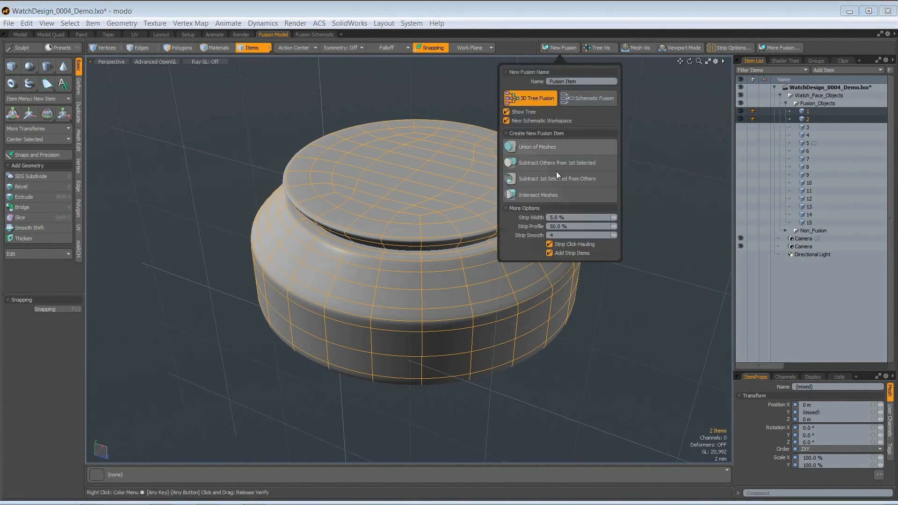
pyautogui.click(560, 185)
# Show mesh 3, the pair of watch lugs, and union it with the watch body's Fusion item
pyautogui.keyDown('alt'); pyautogui.moveTo(392, 223); pyautogui.dragTo(416, 267); pyautogui.keyUp('alt')
pyautogui.click(740, 126)
pyautogui.click(556, 290)
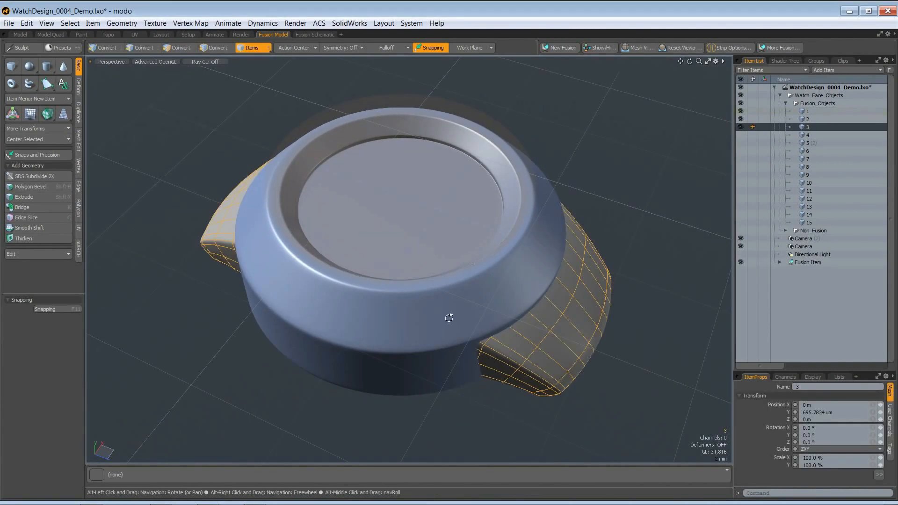
pyautogui.keyDown('alt'); pyautogui.moveTo(449, 318); pyautogui.dragTo(475, 313); pyautogui.keyUp('alt')
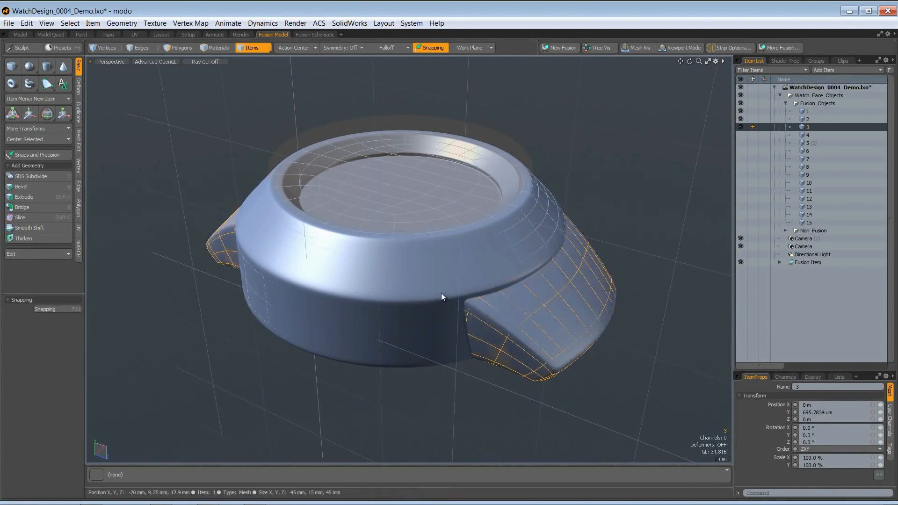
# Show mesh 4, the small cylinder at the lug's tip, and subtract it from the Fusion item as a pin hole
pyautogui.keyDown('alt'); pyautogui.moveTo(711, 208); pyautogui.dragTo(694, 198); pyautogui.keyUp('alt')
pyautogui.click(806, 135)
pyautogui.keyDown('ctrl'); pyautogui.keyDown('alt'); pyautogui.moveTo(511, 365); pyautogui.dragTo(610, 381); pyautogui.keyUp('alt'); pyautogui.keyUp('ctrl')
pyautogui.moveTo(517, 373); pyautogui.dragTo(504, 346)
pyautogui.click(501, 349)
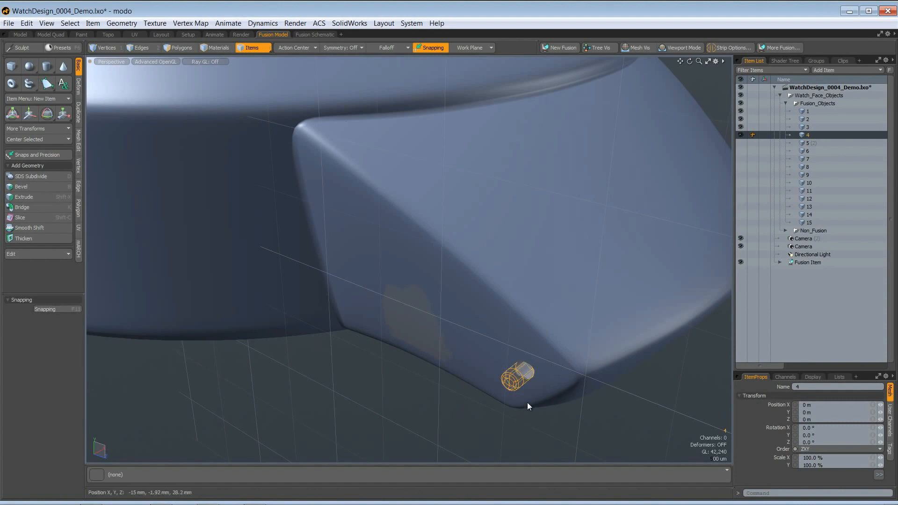
# Show mesh 5, the curved panel over the lugs, and union it with the Fusion item
pyautogui.scroll(3, 530, 391)
pyautogui.scroll(-5, 531, 375)
pyautogui.click(740, 143)
pyautogui.moveTo(806, 143); pyautogui.dragTo(492, 265)
pyautogui.click(489, 275)
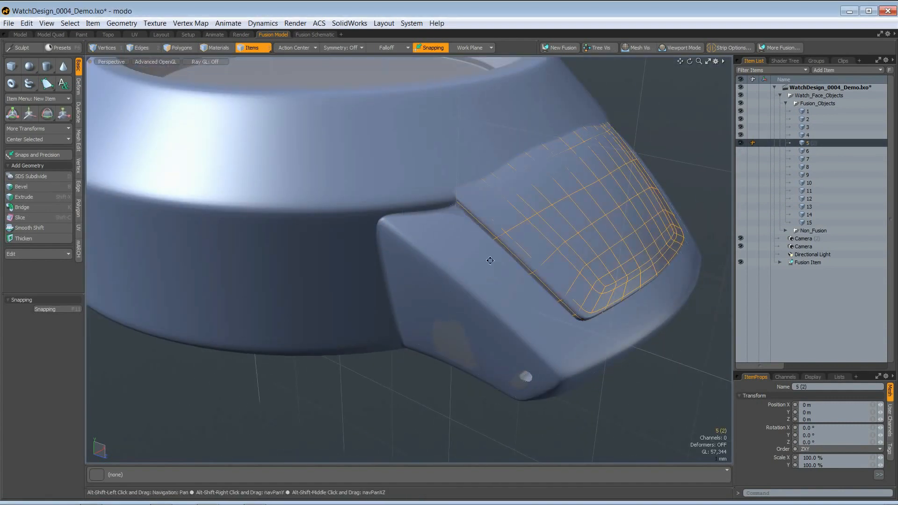
# Show mesh 6, the curved bar between case and lug, and subtract it from the Fusion item
pyautogui.scroll(-3, 514, 262)
pyautogui.click(740, 150)
pyautogui.moveTo(807, 150); pyautogui.dragTo(434, 165)
pyautogui.click(434, 202)
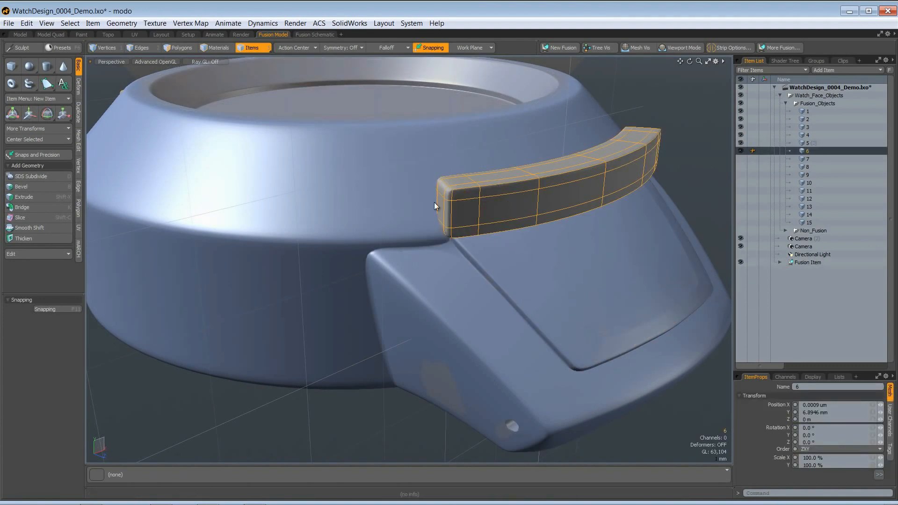
# Show mesh 7, the blocks on the sides of the case, and subtract them as button notches
pyautogui.scroll(-3, 284, 277)
pyautogui.keyDown('alt'); pyautogui.moveTo(285, 277); pyautogui.dragTo(330, 264); pyautogui.keyUp('alt')
pyautogui.click(740, 159)
pyautogui.click(806, 160)
pyautogui.scroll(2, 407, 290)
pyautogui.click(332, 280)
pyautogui.keyDown('alt'); pyautogui.moveTo(261, 333); pyautogui.dragTo(349, 317); pyautogui.keyUp('alt')
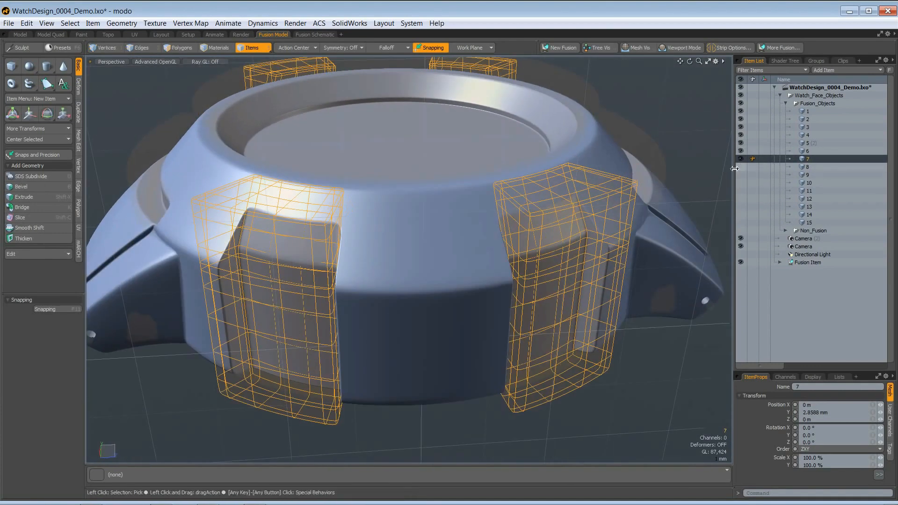
# Show mesh 8, the round side cutters, and subtract them as holes inside the button notches
pyautogui.click(740, 167)
pyautogui.click(807, 168)
pyautogui.moveTo(801, 167); pyautogui.dragTo(454, 264)
pyautogui.click(456, 267)
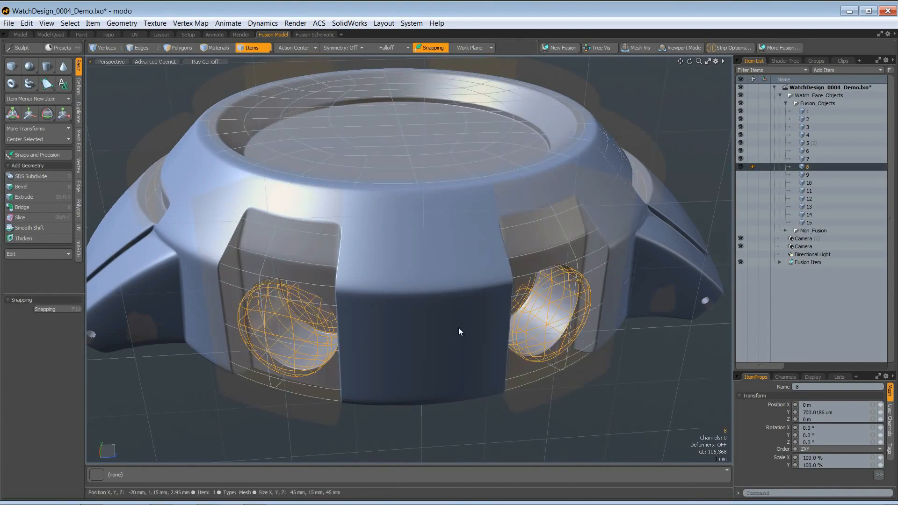
# Show mesh 9, the small box on the case's sloped side, and subtract it as a rectangular notch
pyautogui.keyDown('alt'); pyautogui.moveTo(459, 329); pyautogui.dragTo(515, 316); pyautogui.keyUp('alt')
pyautogui.click(740, 175)
pyautogui.moveTo(803, 178); pyautogui.dragTo(428, 214)
pyautogui.click(428, 217)
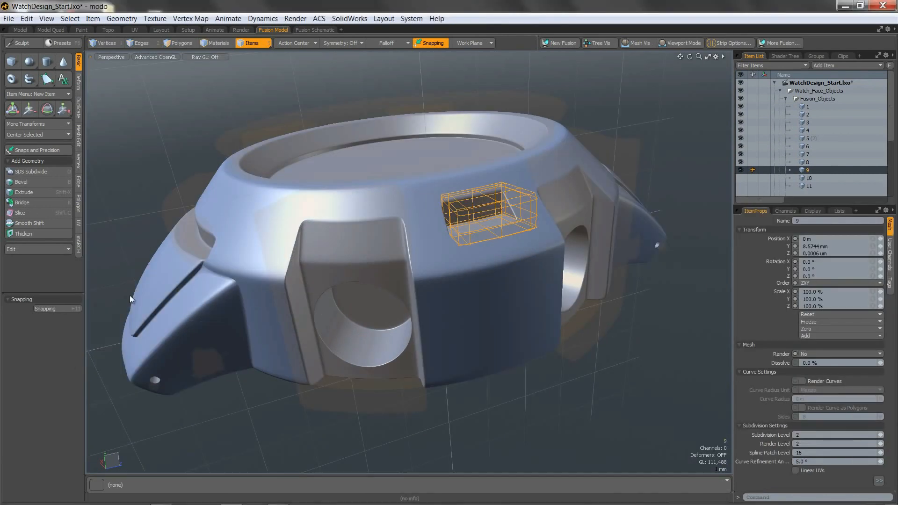
# Scale the polygons of the rectangular notch cutter, mesh 9, to 485% in Y, and undo the change
pyautogui.press('3')
pyautogui.press('y')
pyautogui.moveTo(390, 123); pyautogui.dragTo(381, 31)
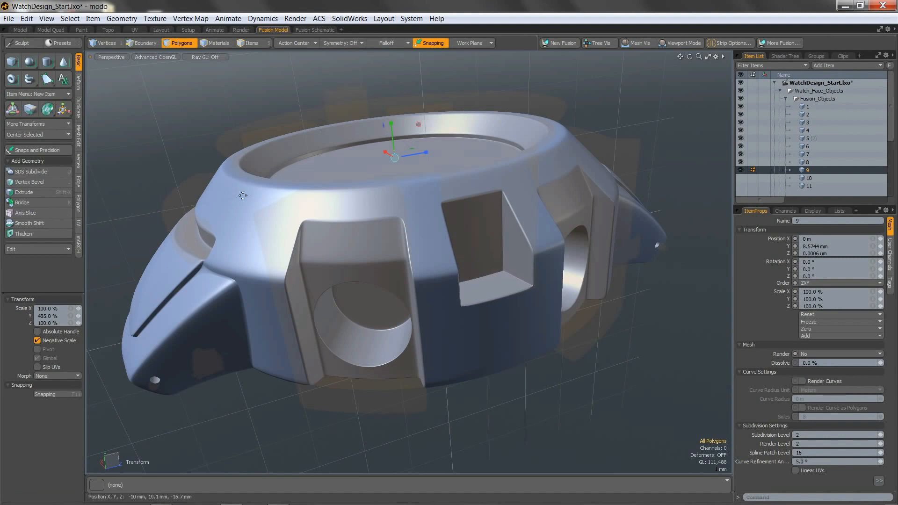
pyautogui.hotkey('ctrl', 'z')
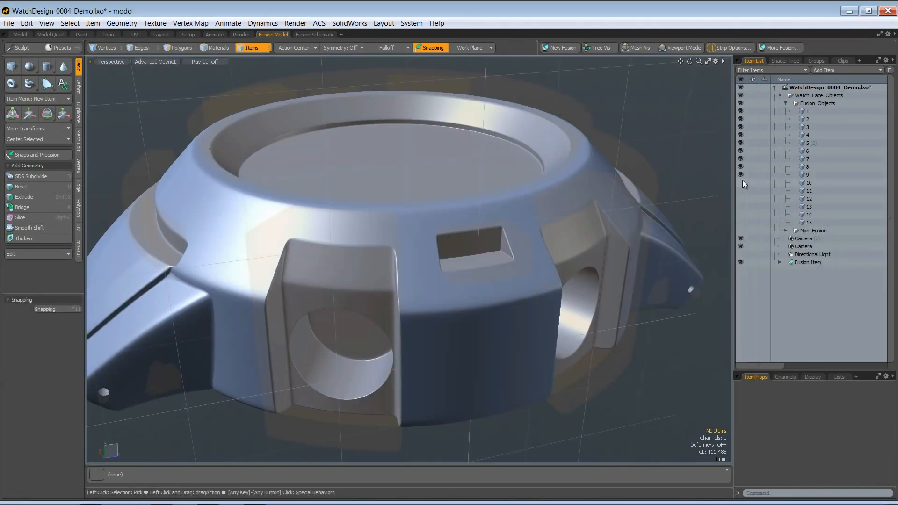
# Show mesh 10, the small round cutter below the rectangular notch, and subtract it from the case
pyautogui.click(740, 183)
pyautogui.click(487, 365)
pyautogui.scroll(5, 489, 363)
pyautogui.moveTo(496, 331); pyautogui.dragTo(381, 307)
pyautogui.click(438, 295)
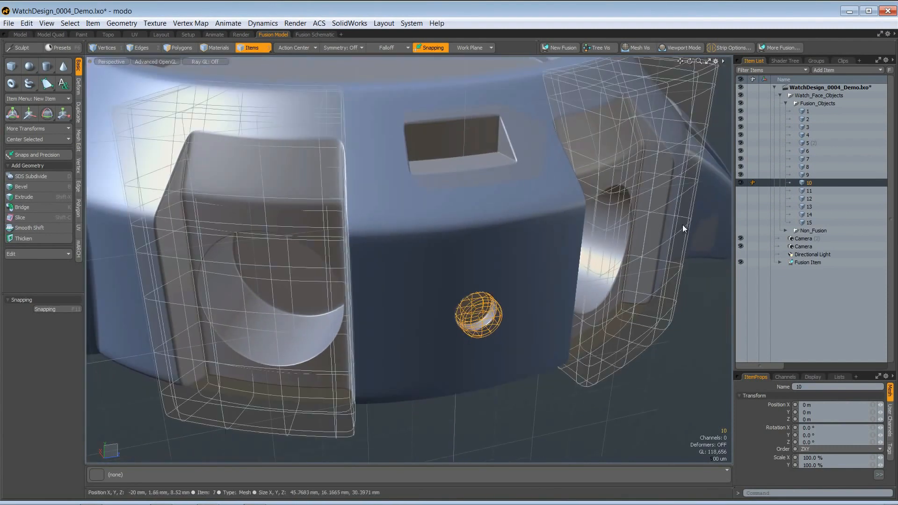
# Show mesh 11, the curved blocks under the case's sides, and subtract them from the Fusion item
pyautogui.click(741, 191)
pyautogui.click(802, 190)
pyautogui.keyDown('ctrl'); pyautogui.keyDown('alt'); pyautogui.moveTo(475, 291); pyautogui.dragTo(402, 297); pyautogui.keyUp('alt'); pyautogui.keyUp('ctrl')
pyautogui.keyDown('alt'); pyautogui.moveTo(402, 297); pyautogui.dragTo(424, 271); pyautogui.keyUp('alt')
pyautogui.moveTo(335, 204); pyautogui.dragTo(321, 157)
pyautogui.click(321, 173)
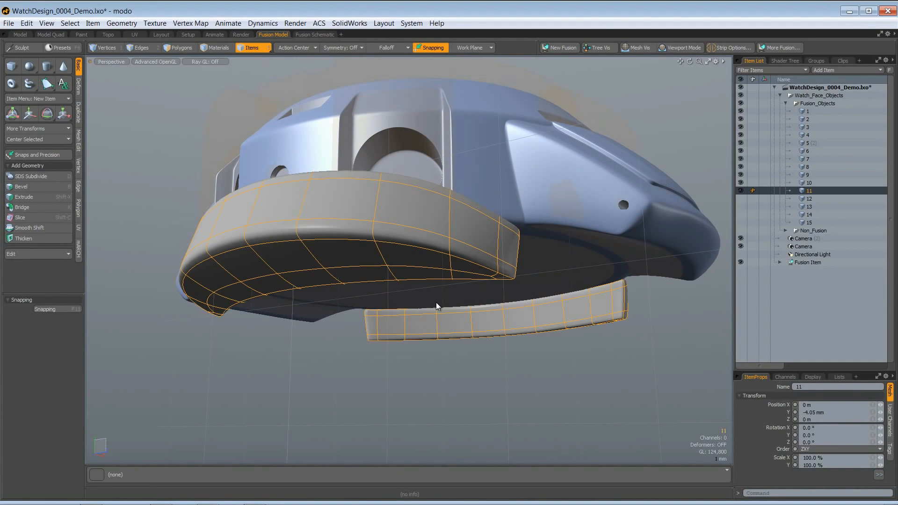
# Show mesh 12, the inner lug pieces on the underside, and add it to the Fusion as a new branch with union
pyautogui.keyDown('alt'); pyautogui.moveTo(458, 335); pyautogui.dragTo(427, 323); pyautogui.keyUp('alt')
pyautogui.click(740, 199)
pyautogui.click(806, 200)
pyautogui.keyDown('alt'); pyautogui.moveTo(455, 234); pyautogui.dragTo(440, 271); pyautogui.keyUp('alt')
pyautogui.moveTo(795, 199); pyautogui.dragTo(470, 287)
pyautogui.click(469, 320)
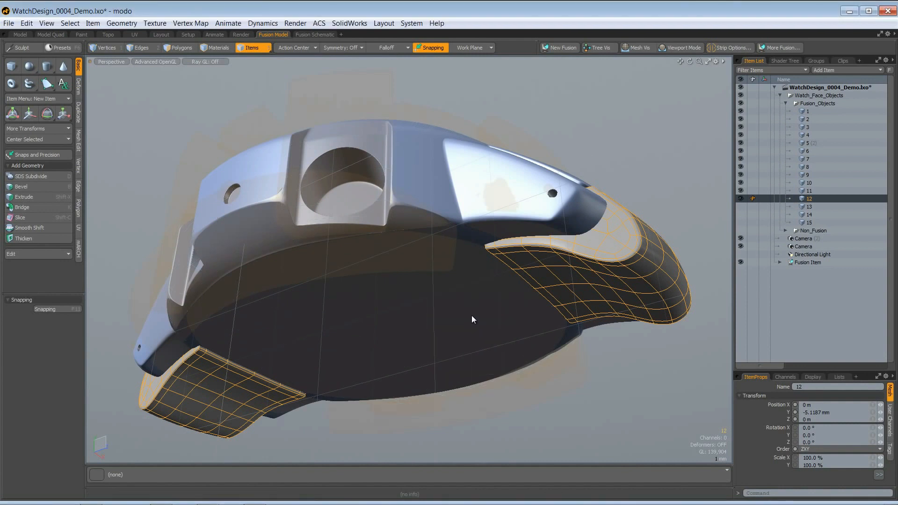
# Show mesh 13, the cylinders at the inner lug corners, and subtract them from the inner lug branch
pyautogui.keyDown('alt'); pyautogui.moveTo(317, 301); pyautogui.dragTo(303, 236); pyautogui.keyUp('alt')
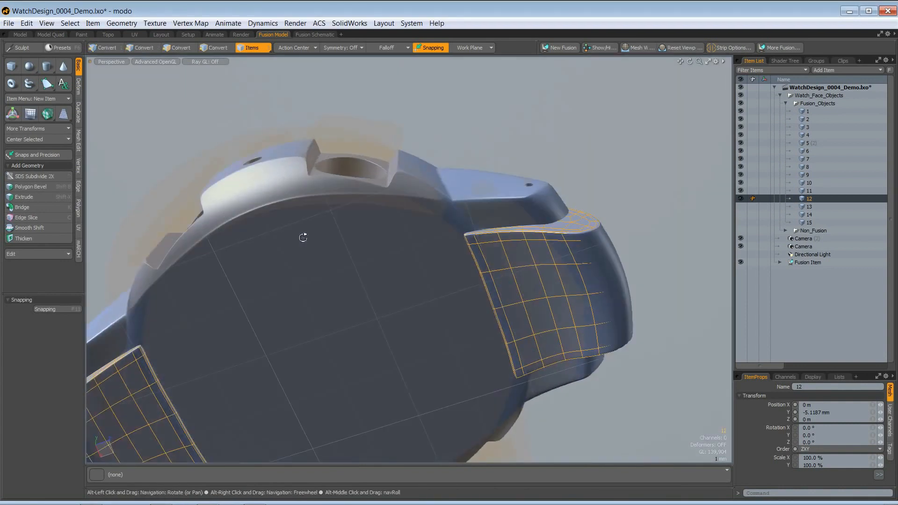
pyautogui.keyDown('ctrl'); pyautogui.keyDown('alt'); pyautogui.moveTo(570, 220); pyautogui.dragTo(654, 234); pyautogui.keyUp('alt'); pyautogui.keyUp('ctrl')
pyautogui.click(741, 207)
pyautogui.click(809, 206)
pyautogui.keyDown('alt'); pyautogui.keyDown('shift'); pyautogui.moveTo(358, 302); pyautogui.dragTo(384, 234); pyautogui.keyUp('shift'); pyautogui.keyUp('alt')
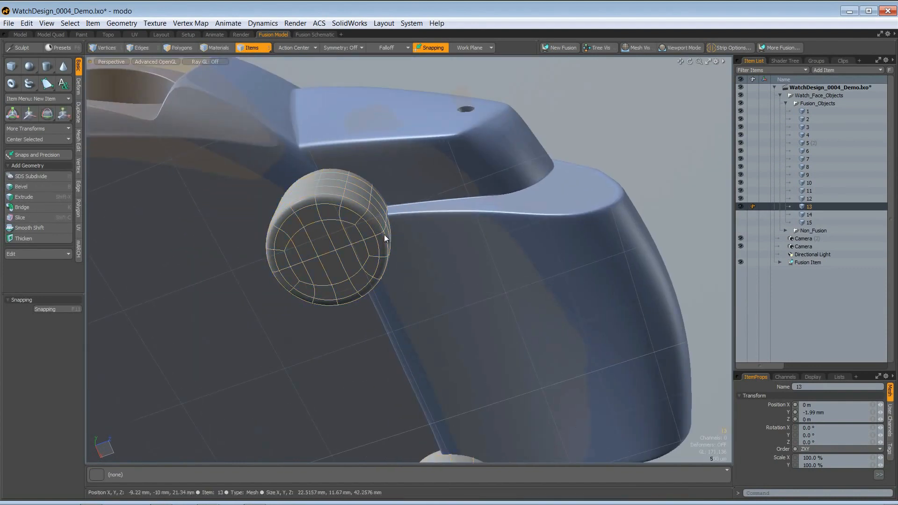
pyautogui.rightClick(636, 263)
pyautogui.click(633, 274)
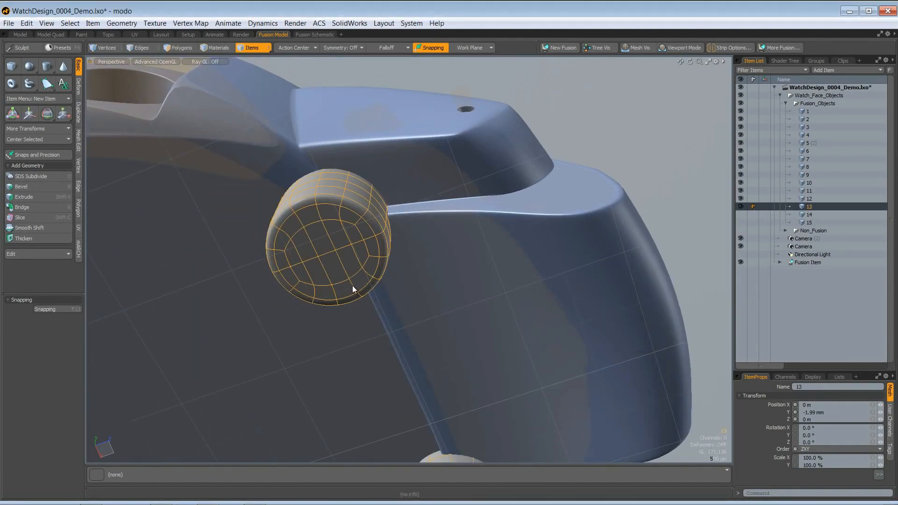
# Show mesh 14, the large plate on the watch's back, and subtract it to indent the underside
pyautogui.keyDown('alt'); pyautogui.moveTo(357, 293); pyautogui.dragTo(621, 237); pyautogui.keyUp('alt')
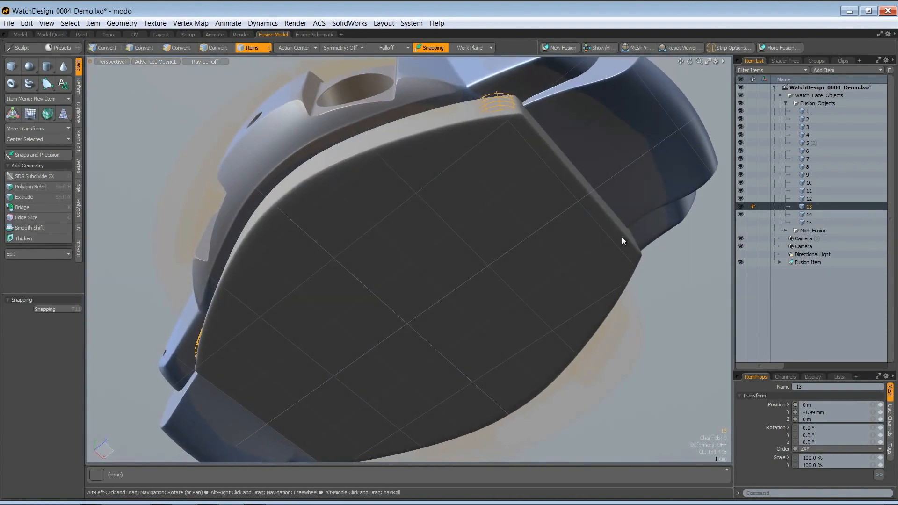
pyautogui.click(808, 214)
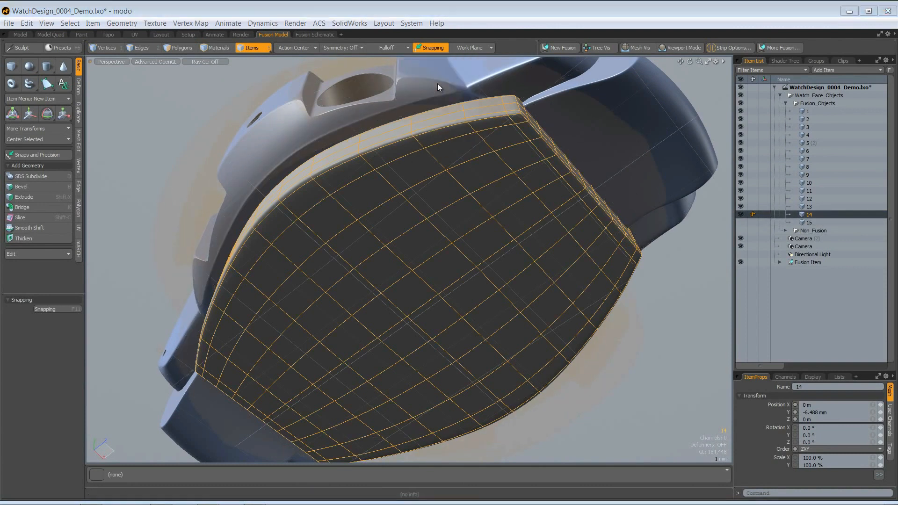
pyautogui.press('h')
# Show mesh 15, the back plate, and add it to the Fusion item as a new branch with union
pyautogui.keyDown('alt'); pyautogui.moveTo(406, 248); pyautogui.dragTo(348, 262); pyautogui.keyUp('alt')
pyautogui.click(742, 224)
pyautogui.click(795, 225)
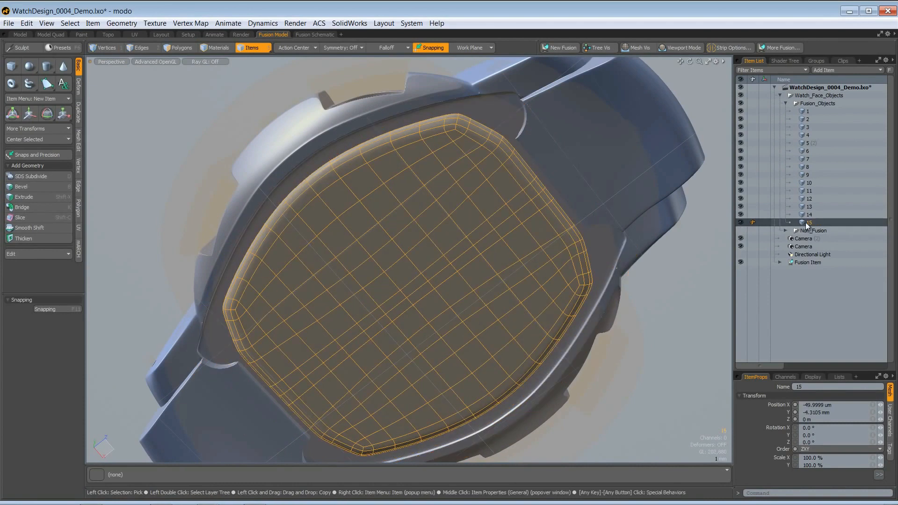
pyautogui.rightClick(445, 97)
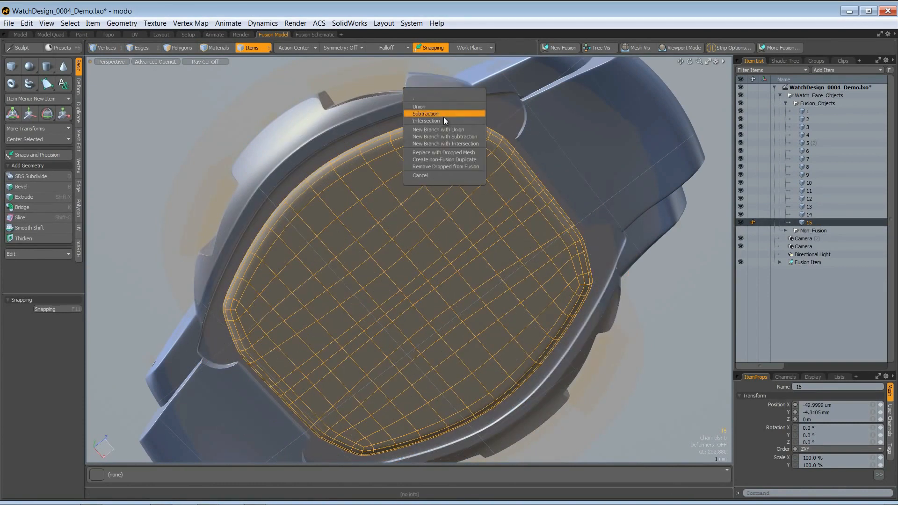
pyautogui.click(443, 129)
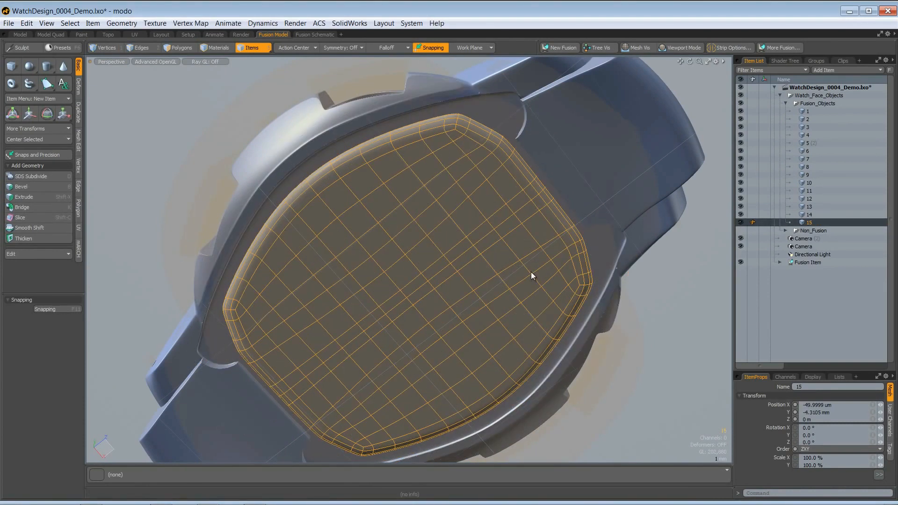
pyautogui.click(629, 327)
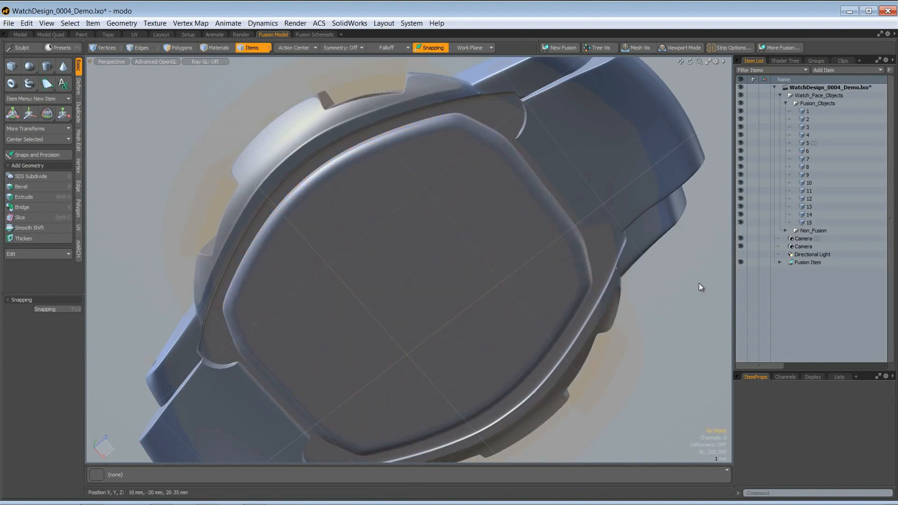
# Show the Non_Fusion group and display the Fusion item's 3D tree beside the finished watch
pyautogui.click(742, 230)
pyautogui.keyDown('alt'); pyautogui.moveTo(482, 127); pyautogui.dragTo(429, 323); pyautogui.keyUp('alt')
pyautogui.keyDown('alt'); pyautogui.keyDown('shift'); pyautogui.moveTo(429, 280); pyautogui.dragTo(429, 243); pyautogui.keyUp('shift'); pyautogui.keyUp('alt')
pyautogui.click(626, 50)
pyautogui.scroll(-3, 371, 212)
pyautogui.moveTo(371, 212)
pyautogui.keyDown('alt'); pyautogui.mouseDown()
pyautogui.moveTo(414, 309)
pyautogui.moveTo(380, 204)
pyautogui.mouseUp(); pyautogui.keyUp('alt')
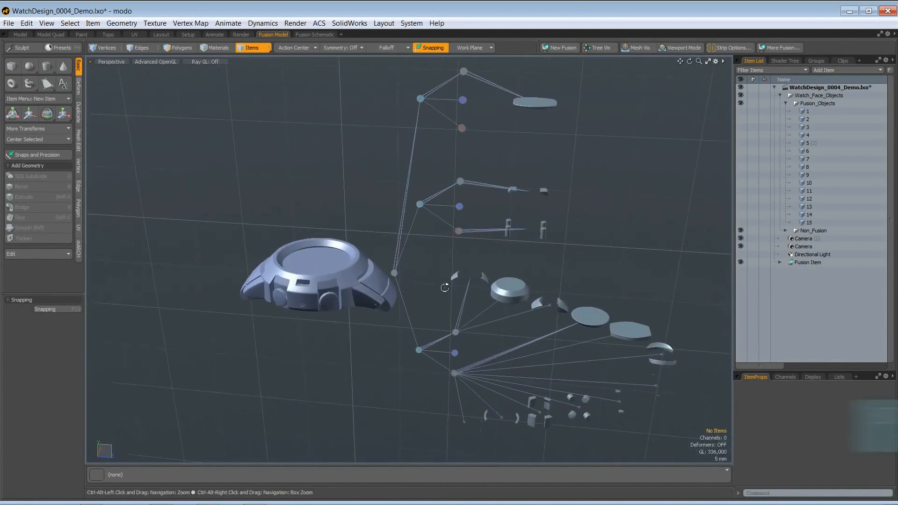
# Move the face disc, mesh 2, from the subtraction node to the union node in the 3D Fusion tree
pyautogui.click(573, 320)
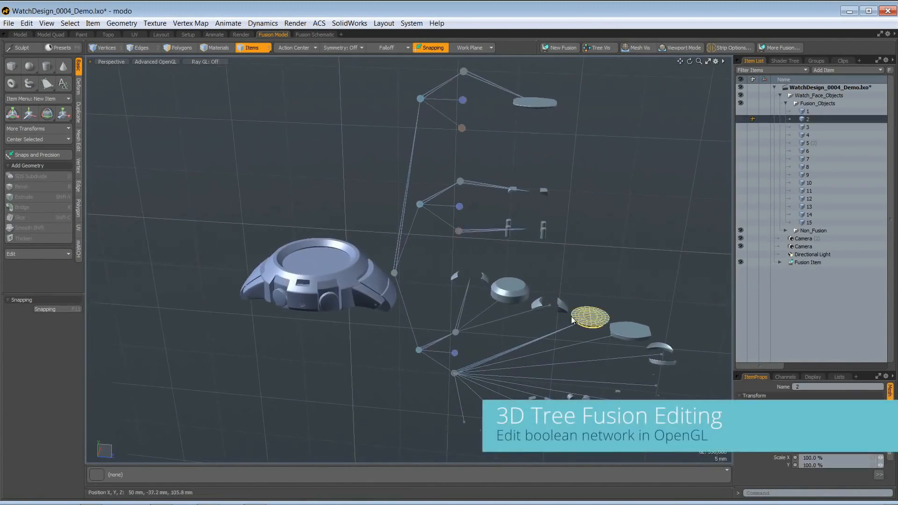
pyautogui.moveTo(457, 337); pyautogui.dragTo(456, 333)
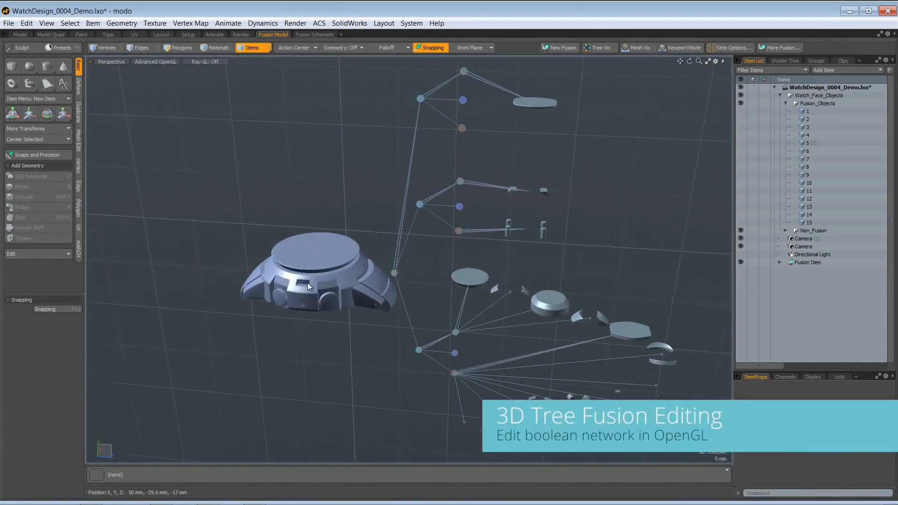
pyautogui.scroll(3, 304, 284)
pyautogui.keyDown('alt'); pyautogui.moveTo(309, 282); pyautogui.dragTo(499, 279); pyautogui.keyUp('alt')
pyautogui.click(477, 261)
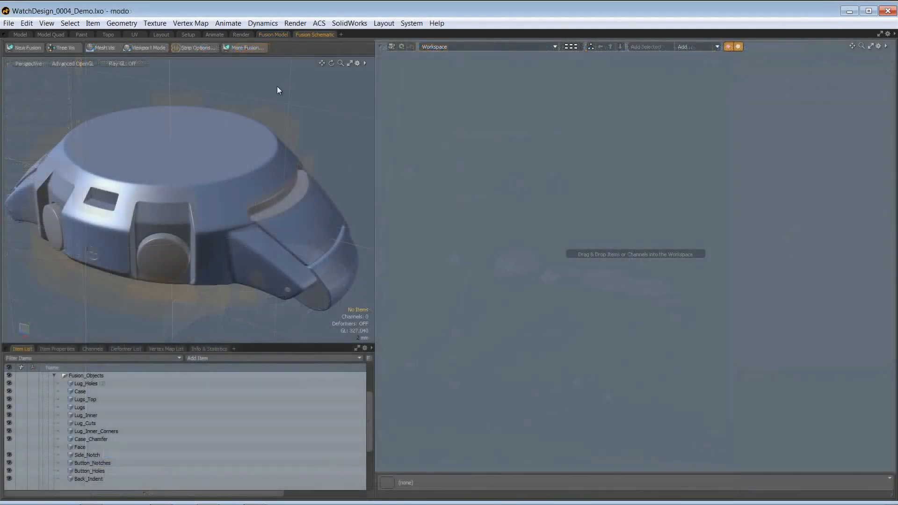
# Load the Fusion Item's boolean network into the schematic workspace and drop the Face mesh onto the watch's Fusion
pyautogui.click(246, 47)
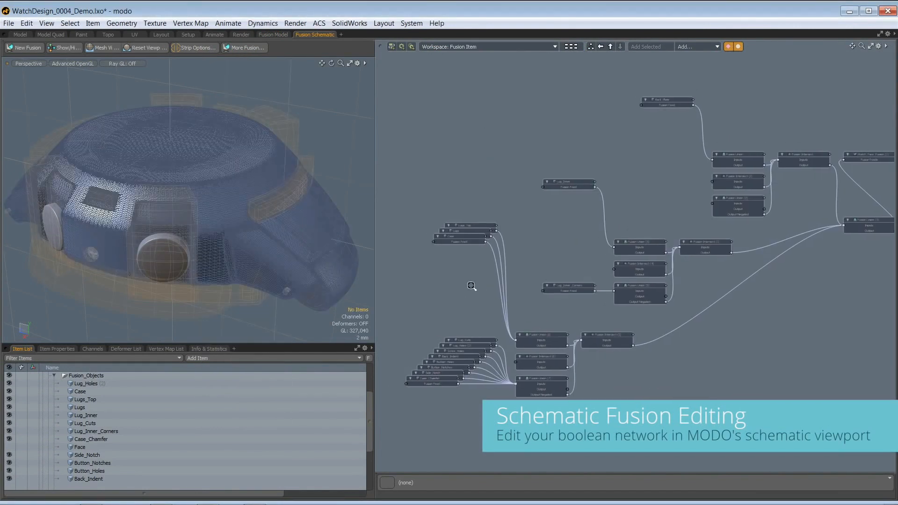
pyautogui.click(70, 446)
pyautogui.moveTo(65, 452); pyautogui.dragTo(226, 212)
pyautogui.click(223, 242)
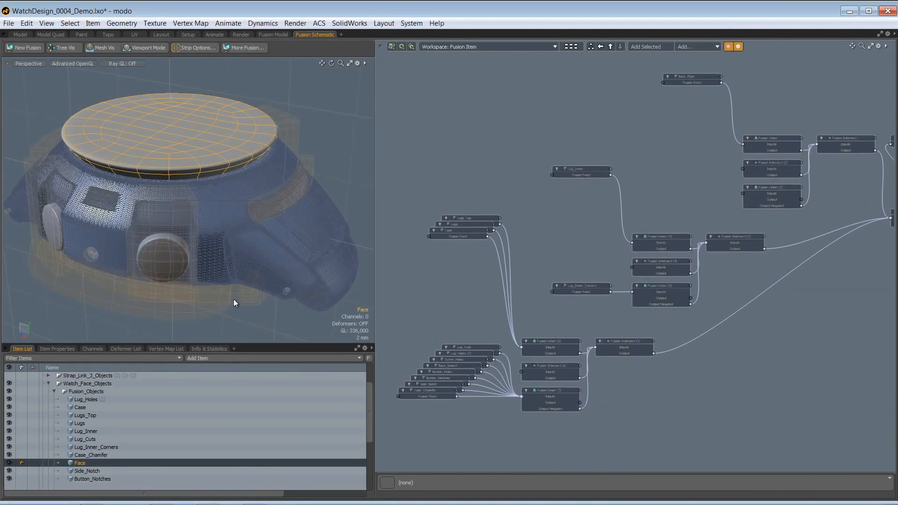
pyautogui.click(270, 316)
pyautogui.moveTo(511, 230); pyautogui.dragTo(424, 300)
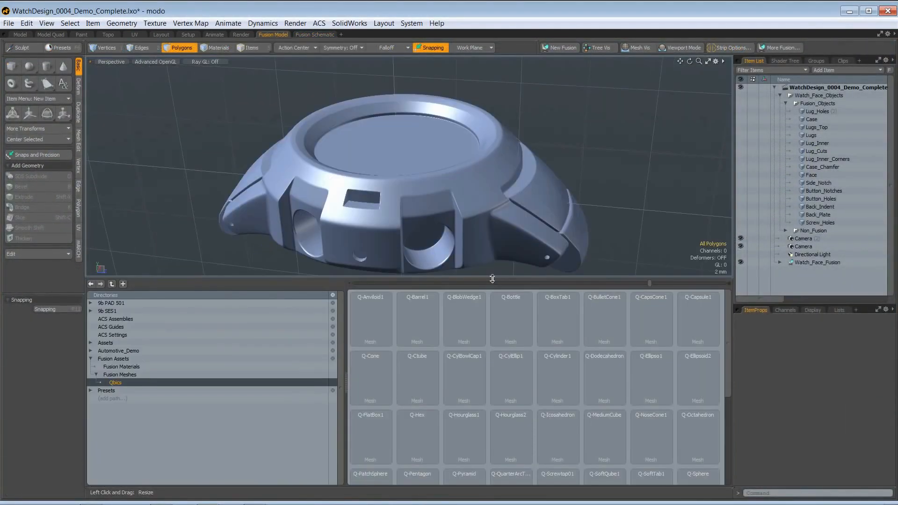
# Place a stretched Q-MediumCube preset from the Qbics library over the watch's lug and combine it with the Fusion
pyautogui.moveTo(492, 279); pyautogui.dragTo(492, 279)
pyautogui.doubleClick(604, 437)
pyautogui.keyDown('ctrl'); pyautogui.keyDown('alt'); pyautogui.moveTo(304, 169); pyautogui.dragTo(281, 173); pyautogui.keyUp('alt'); pyautogui.keyUp('ctrl')
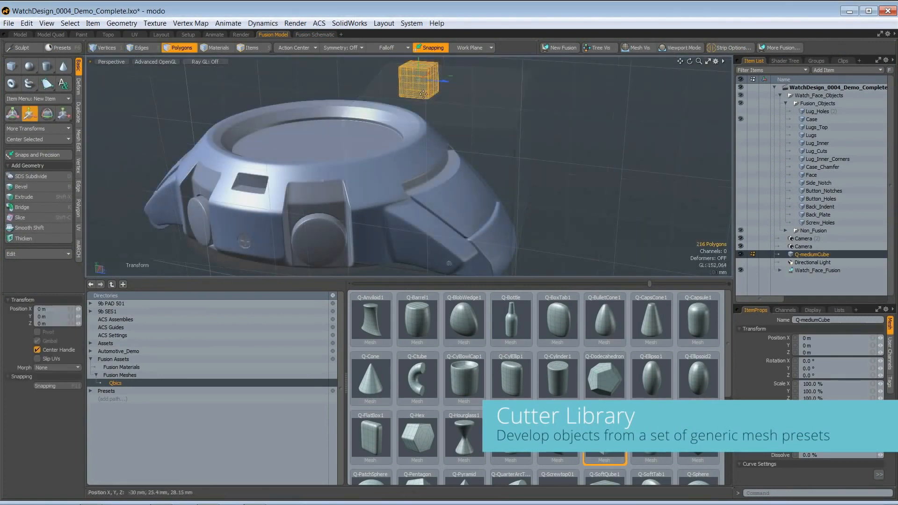
pyautogui.moveTo(421, 77); pyautogui.dragTo(470, 125)
pyautogui.keyDown('alt'); pyautogui.moveTo(341, 244); pyautogui.dragTo(374, 246); pyautogui.keyUp('alt')
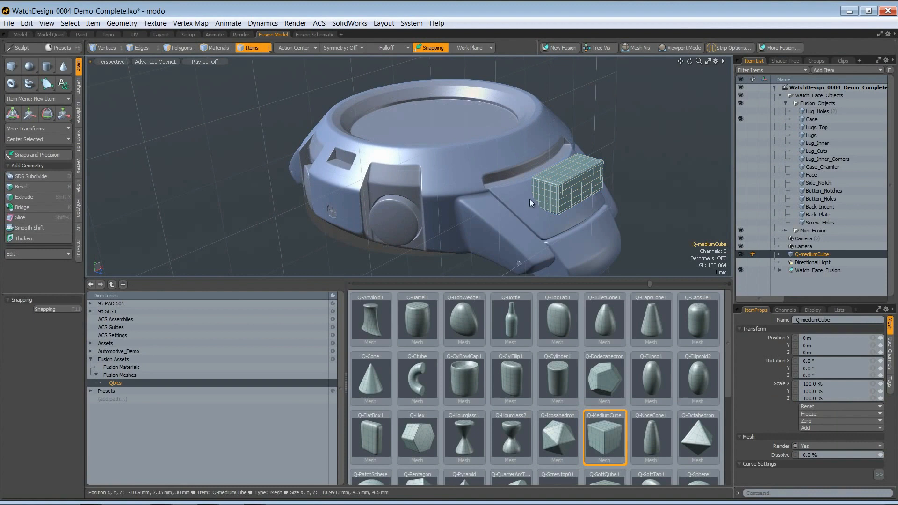
pyautogui.rightClick(473, 190)
pyautogui.click(505, 195)
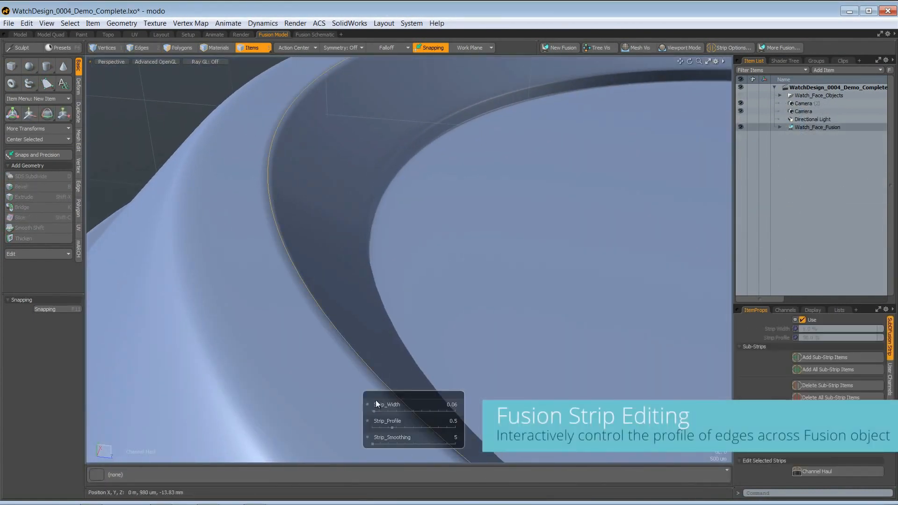
# Widen the Fusion strip along the bezel's inner edge and convert the watch's Fusion item to a mesh item
pyautogui.moveTo(374, 411); pyautogui.dragTo(384, 411)
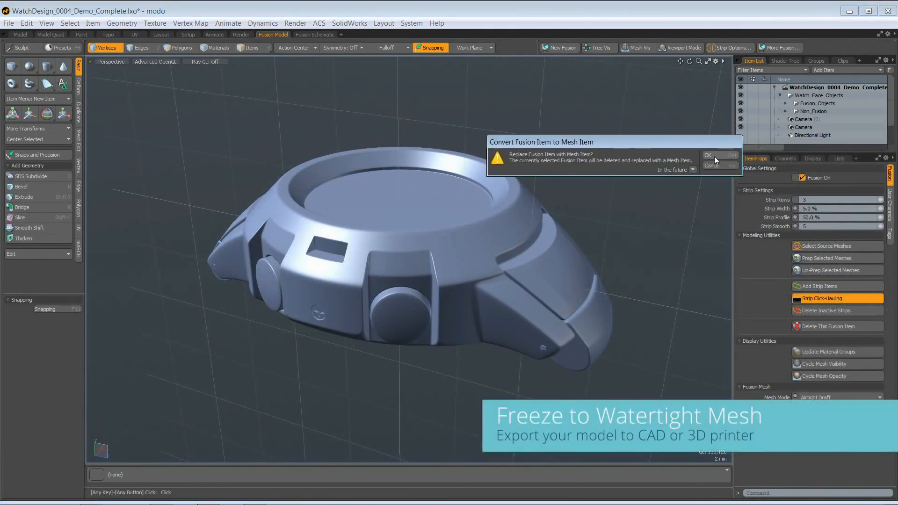
pyautogui.click(714, 157)
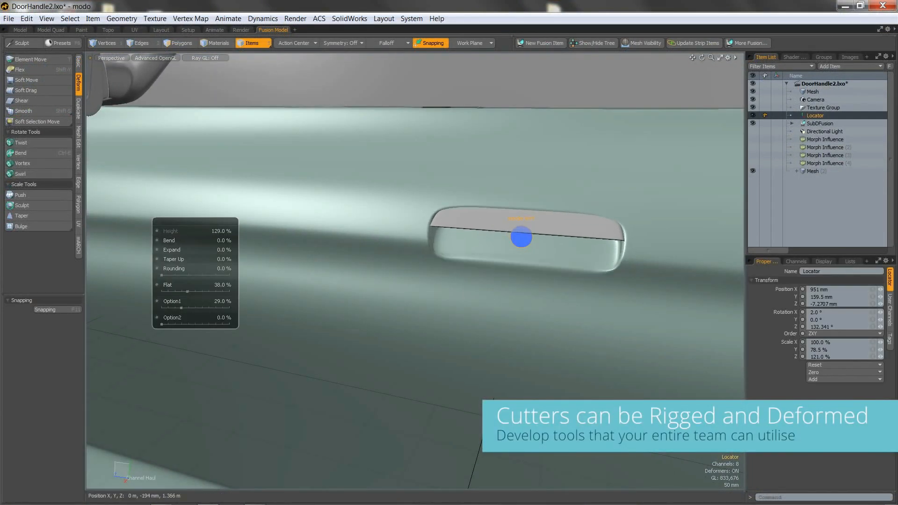
# Adjust the Bend and Expand channels of the rigged cutter that shapes the door handle recess
pyautogui.moveTo(233, 241); pyautogui.dragTo(232, 240)
pyautogui.moveTo(171, 250); pyautogui.dragTo(285, 250)
pyautogui.keyDown('alt'); pyautogui.moveTo(397, 326); pyautogui.dragTo(367, 323); pyautogui.keyUp('alt')
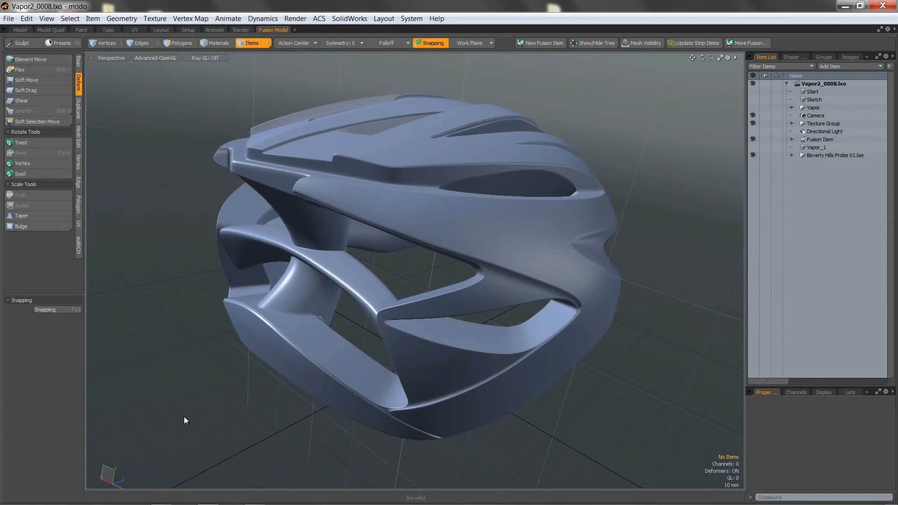
pyautogui.moveTo(183, 416)
pyautogui.keyDown('alt'); pyautogui.mouseDown()
pyautogui.moveTo(280, 411)
pyautogui.moveTo(387, 280)
pyautogui.moveTo(352, 405)
pyautogui.moveTo(374, 355)
pyautogui.moveTo(407, 320)
pyautogui.moveTo(468, 336)
pyautogui.mouseUp(); pyautogui.keyUp('alt')
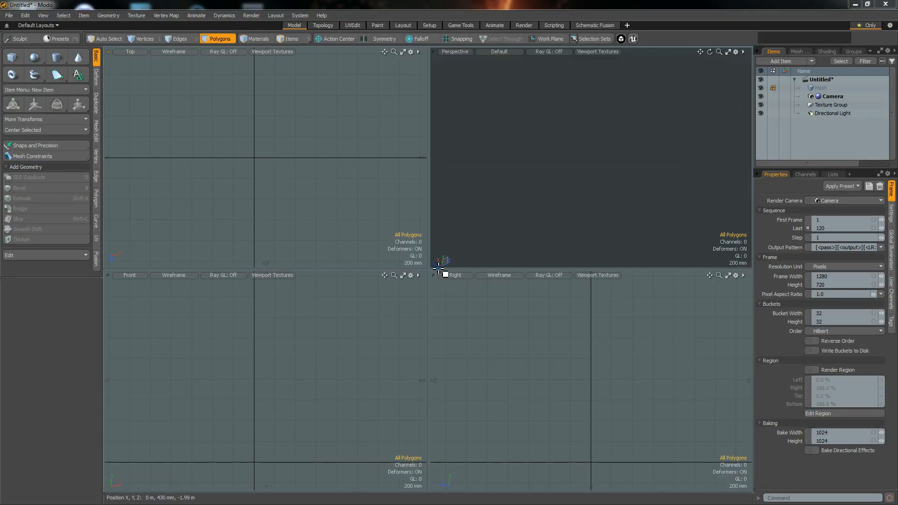
# Compare the Animate and Render layouts, and return to the Model layout
pyautogui.click(491, 25)
pyautogui.click(523, 25)
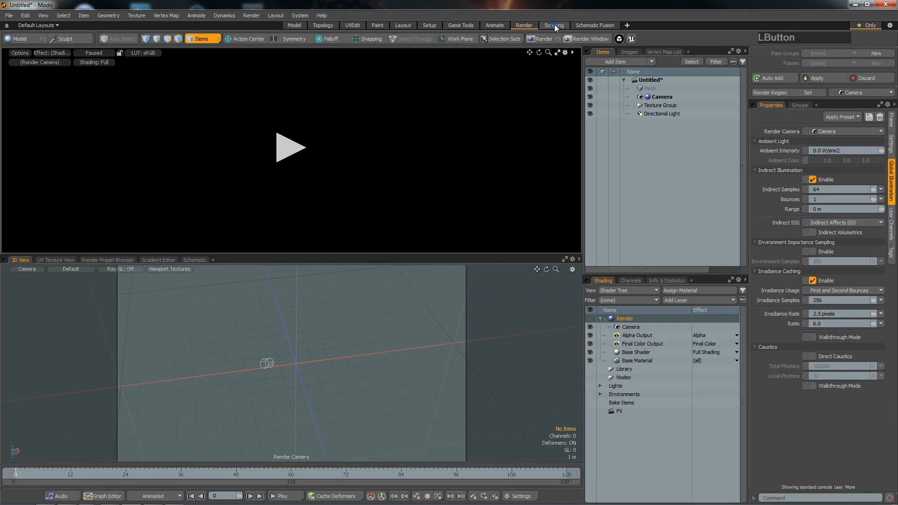
pyautogui.click(298, 28)
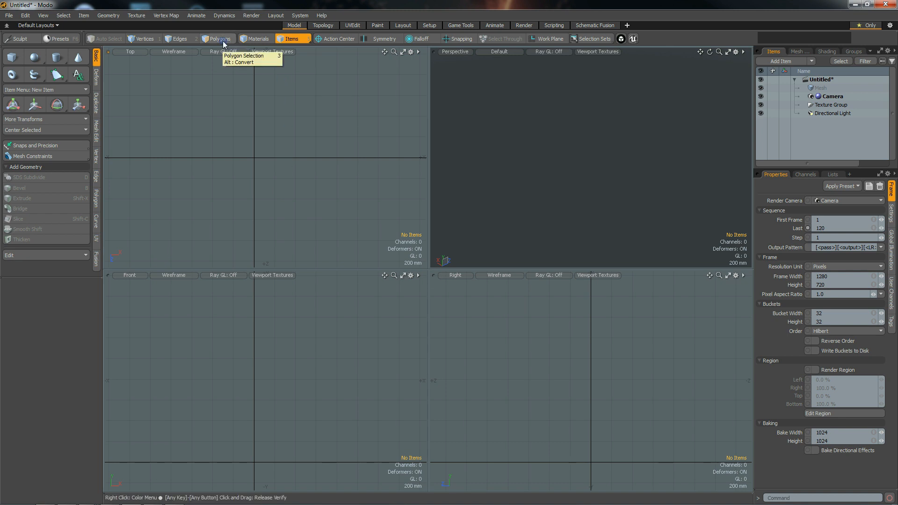
# Select the empty Mesh item and switch to polygon selection mode
pyautogui.click(821, 89)
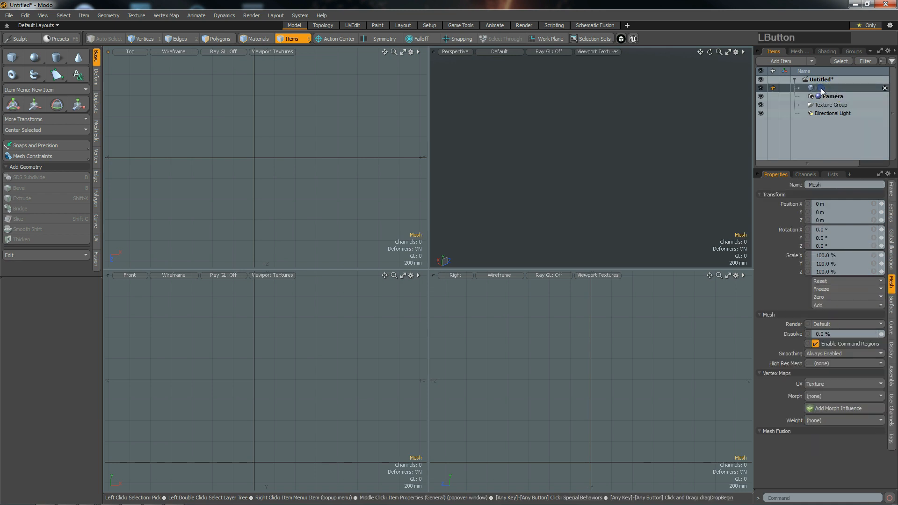
pyautogui.click(821, 95)
pyautogui.click(822, 88)
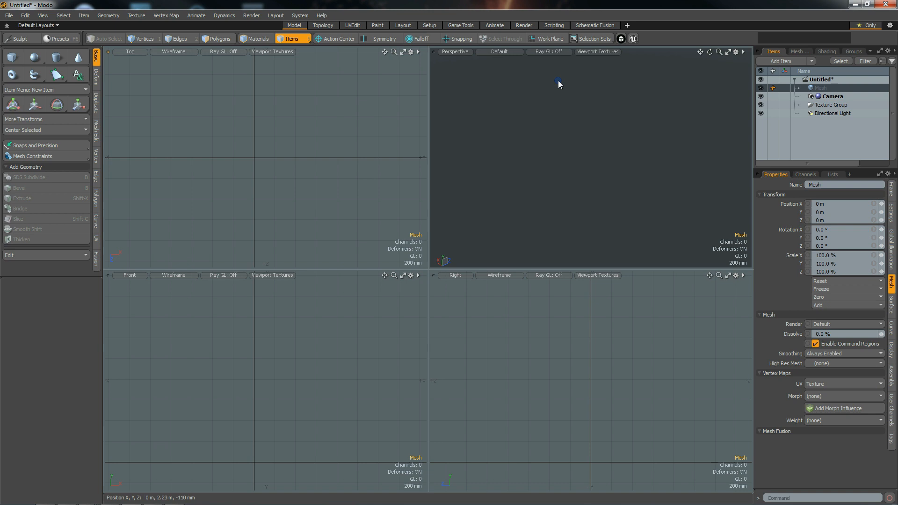
pyautogui.click(223, 43)
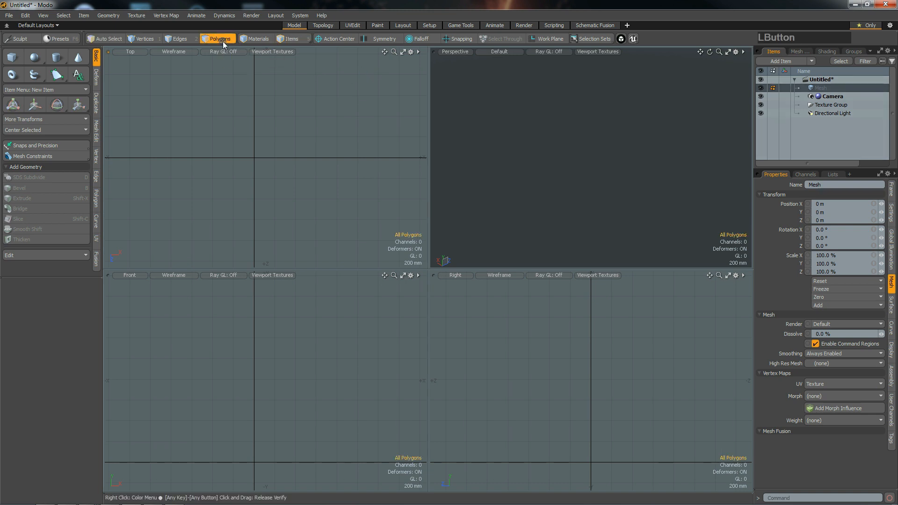
# Draw a cube primitive with a base of about 950 × 810 mm in the top view and give it about 790 mm of height
pyautogui.click(14, 58)
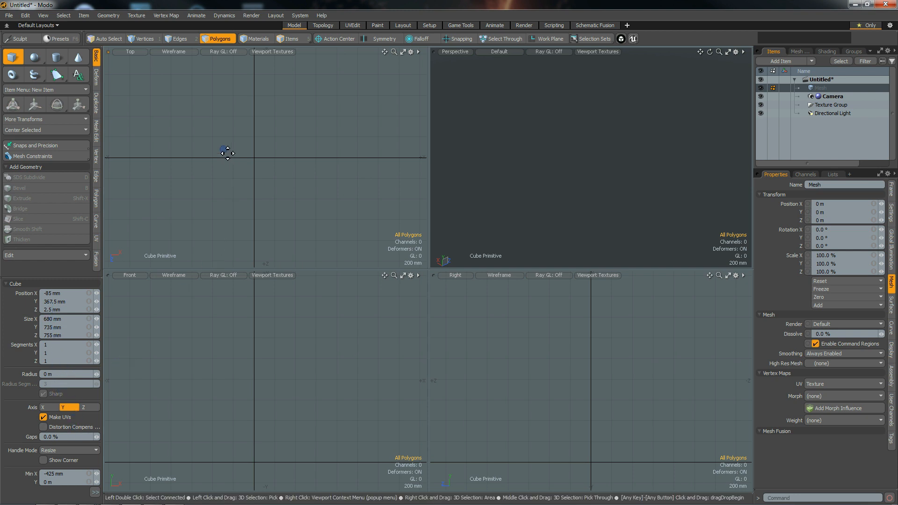
pyautogui.moveTo(205, 116); pyautogui.dragTo(303, 200)
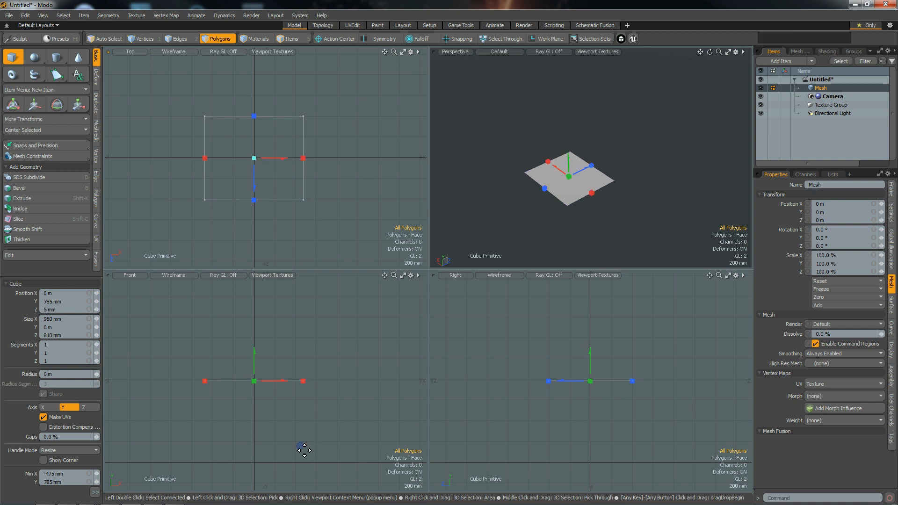
pyautogui.moveTo(254, 382); pyautogui.dragTo(254, 463)
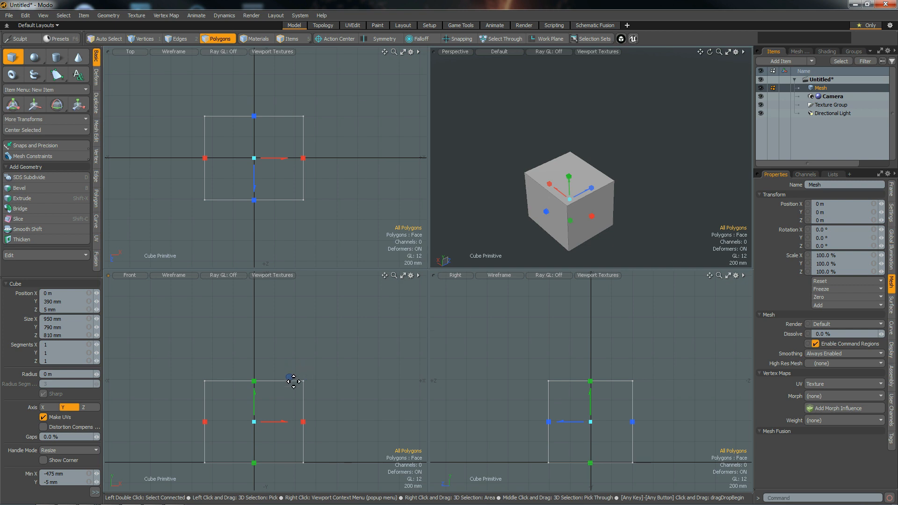
# Resize the box with its handles to about 1.19 m wide and 1.175 m tall, and delete it
pyautogui.moveTo(316, 420); pyautogui.dragTo(324, 419)
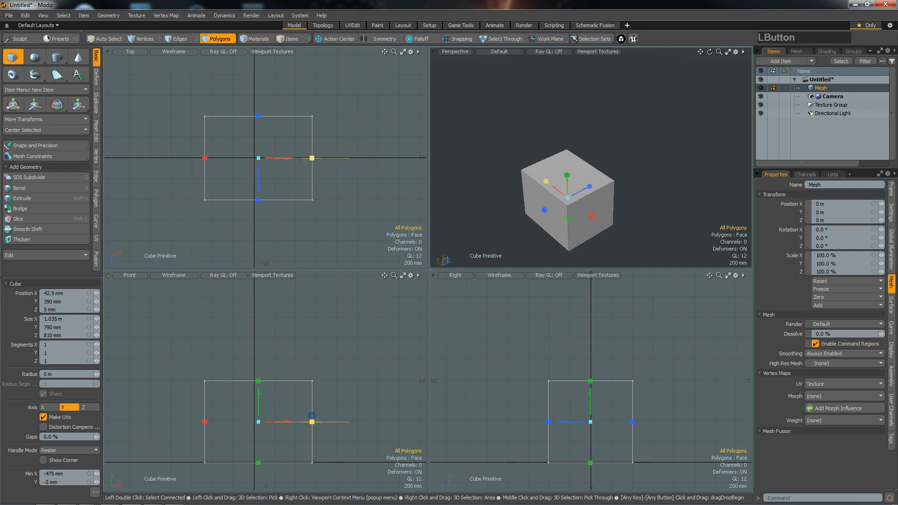
pyautogui.moveTo(197, 421); pyautogui.dragTo(194, 418)
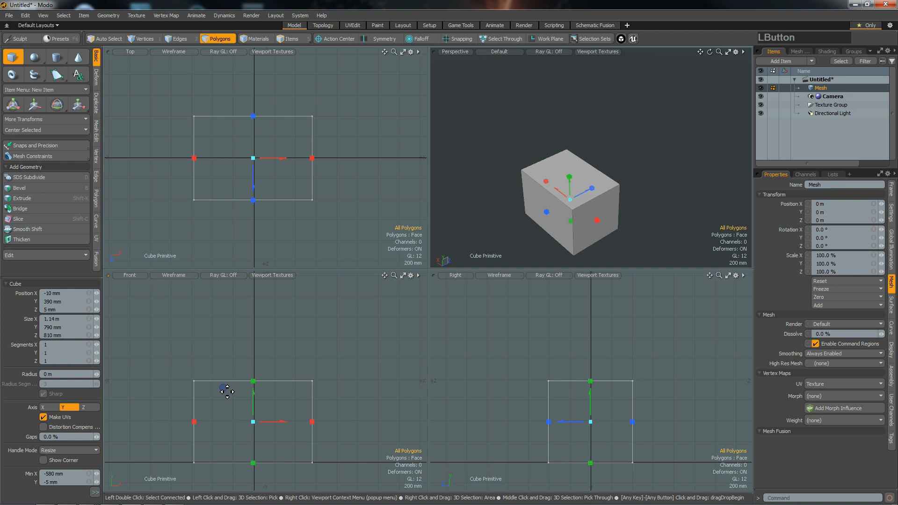
pyautogui.moveTo(259, 382); pyautogui.dragTo(263, 353)
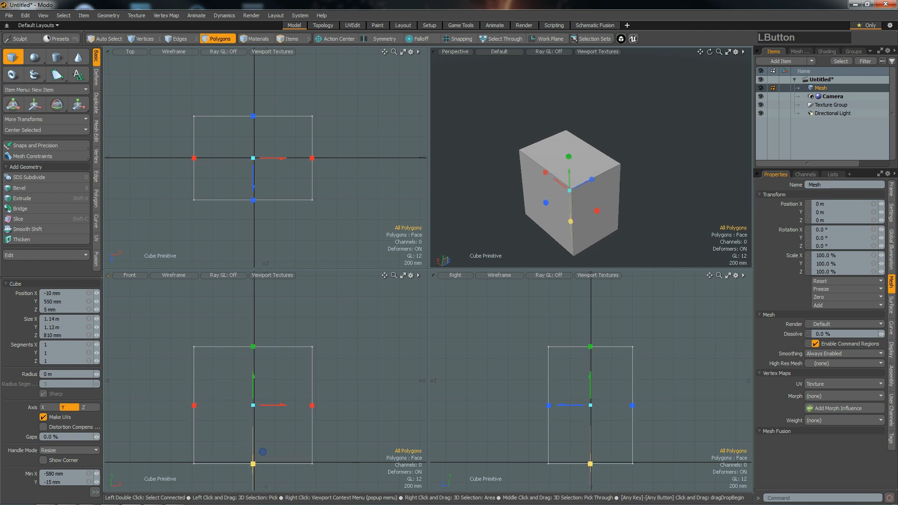
pyautogui.moveTo(256, 334); pyautogui.dragTo(257, 328)
pyautogui.moveTo(313, 401)
pyautogui.mouseDown()
pyautogui.moveTo(322, 401)
pyautogui.moveTo(312, 402)
pyautogui.mouseUp()
pyautogui.moveTo(194, 402)
pyautogui.mouseDown()
pyautogui.moveTo(185, 403)
pyautogui.moveTo(196, 401)
pyautogui.mouseUp()
pyautogui.moveTo(311, 402); pyautogui.dragTo(314, 401)
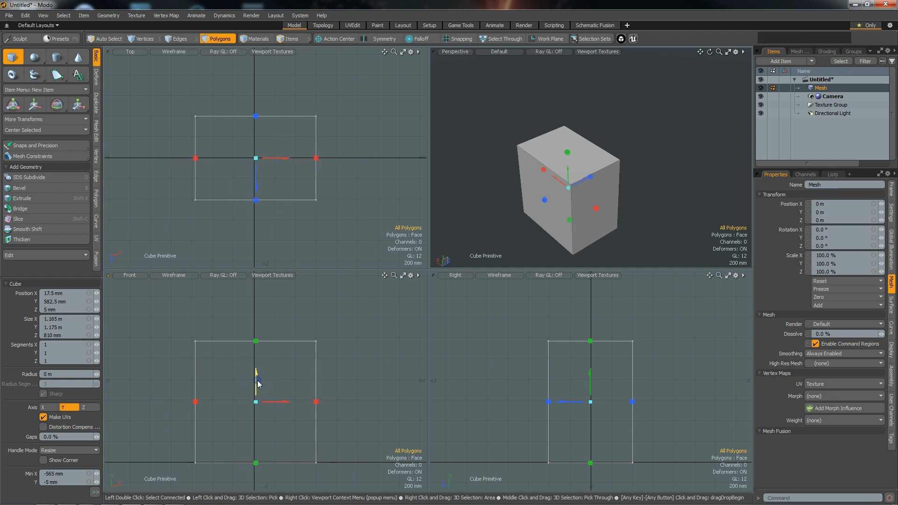
pyautogui.moveTo(195, 402); pyautogui.dragTo(193, 402)
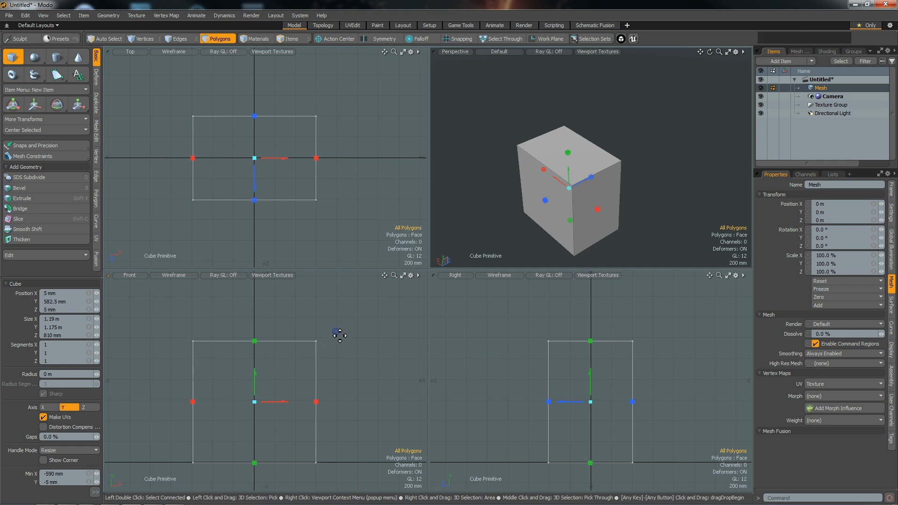
pyautogui.press('space')
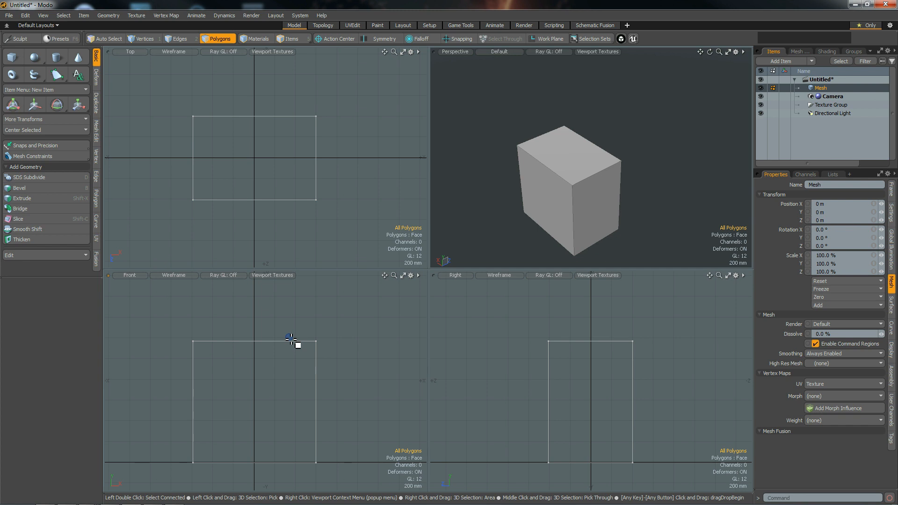
pyautogui.press('Delete')
# Draw a box about 1.37 m wide, 795 mm tall and 920 mm deep, positioned at 0 m in X and Z
pyautogui.click(12, 57)
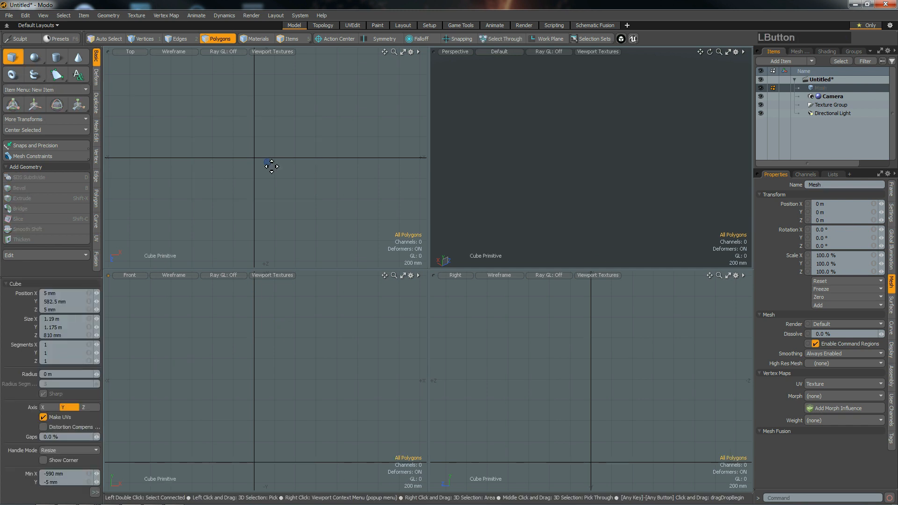
pyautogui.moveTo(41, 280)
pyautogui.mouseDown()
pyautogui.moveTo(44, 247)
pyautogui.moveTo(46, 279)
pyautogui.mouseUp()
pyautogui.moveTo(183, 109); pyautogui.dragTo(324, 203)
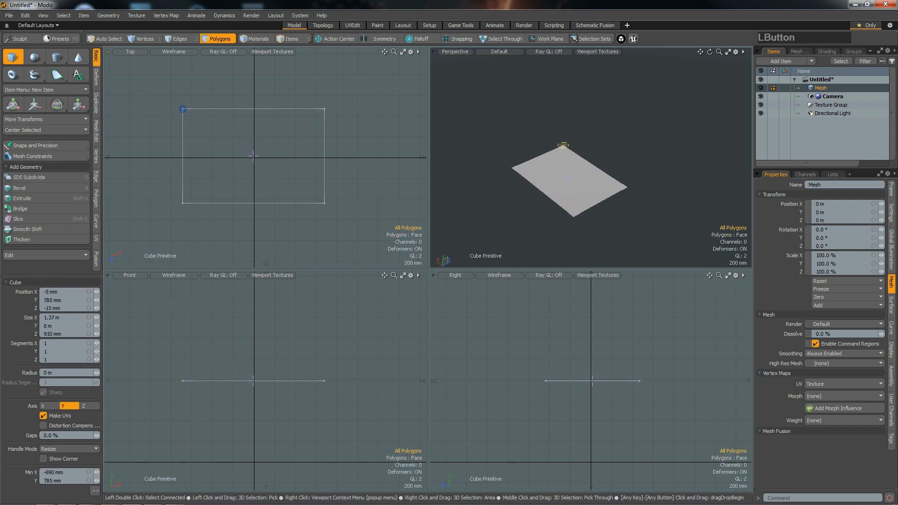
pyautogui.moveTo(252, 380); pyautogui.dragTo(253, 463)
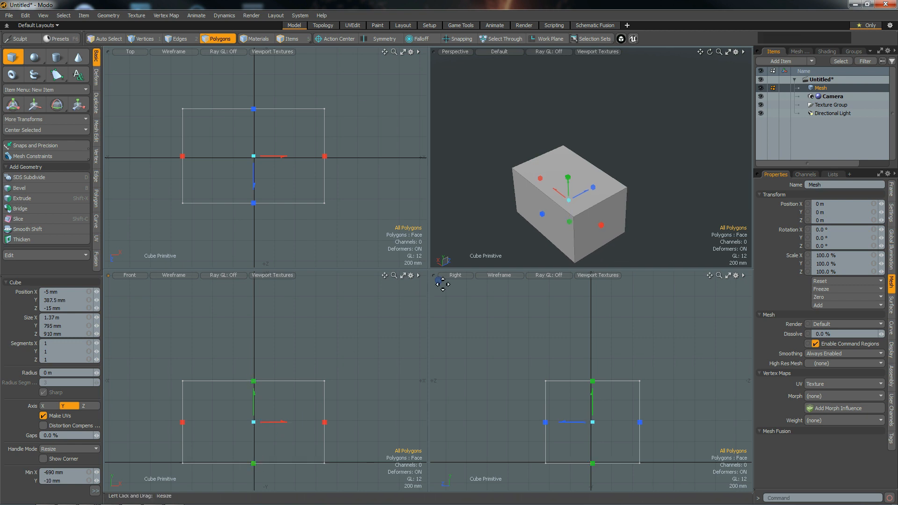
pyautogui.moveTo(253, 176); pyautogui.dragTo(277, 178)
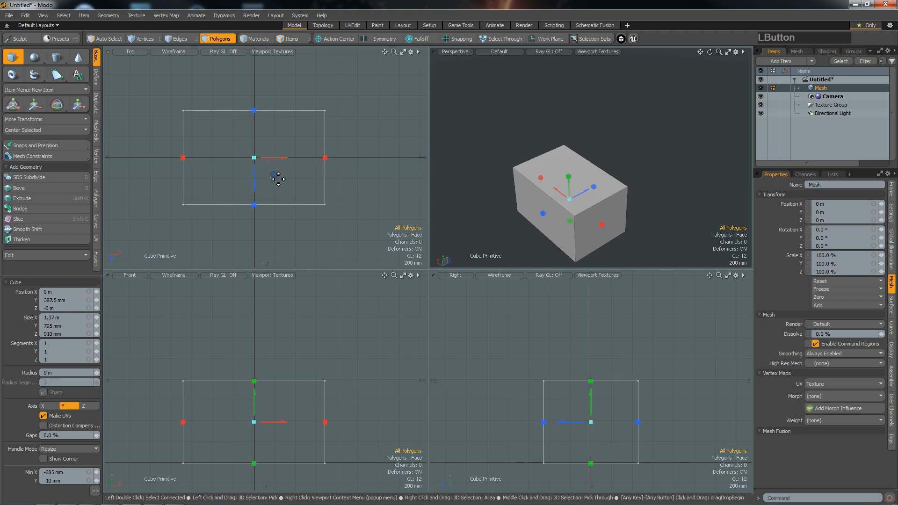
pyautogui.moveTo(256, 208); pyautogui.dragTo(256, 209)
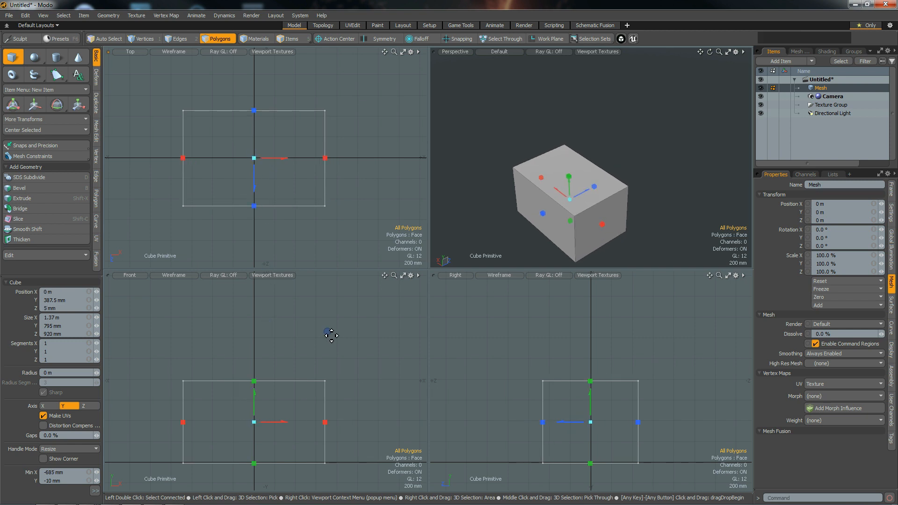
pyautogui.press('space')
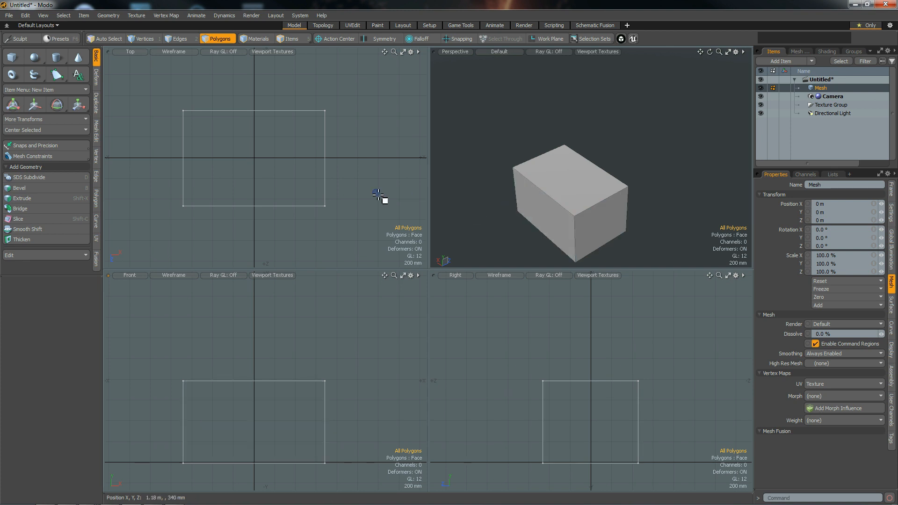
# Center the box geometry on the Z and X axes
pyautogui.click(53, 130)
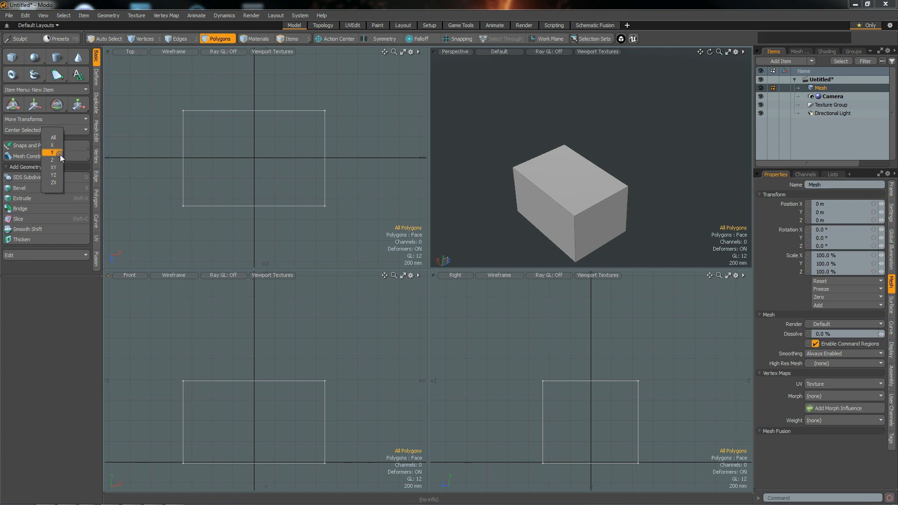
pyautogui.click(54, 183)
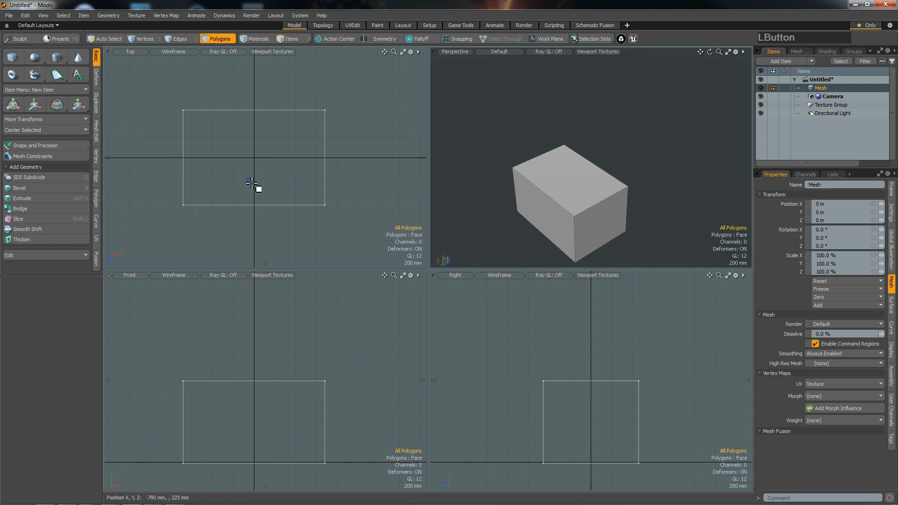
pyautogui.keyDown('alt'); pyautogui.moveTo(675, 186); pyautogui.dragTo(615, 200); pyautogui.keyUp('alt')
pyautogui.click(588, 205)
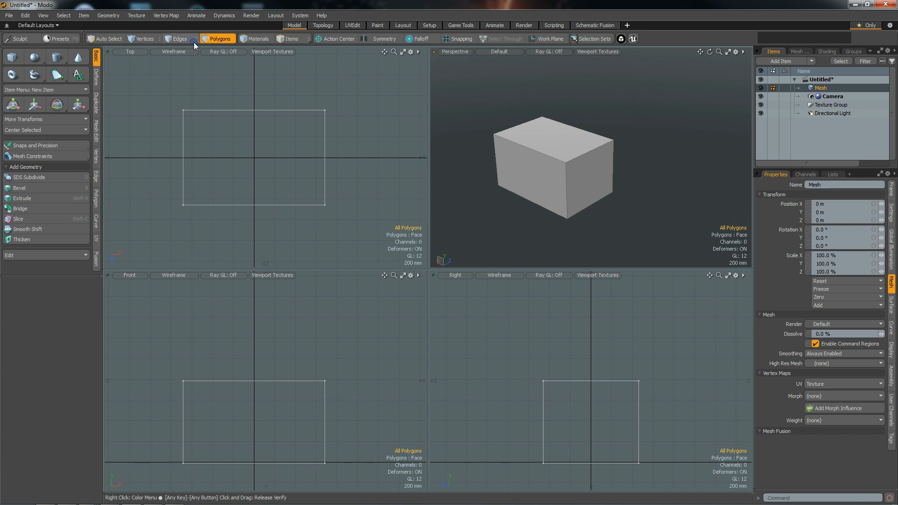
# Cycle through the vertex, edge, polygon, material and item selection modes, and return to polygon mode
pyautogui.click(144, 39)
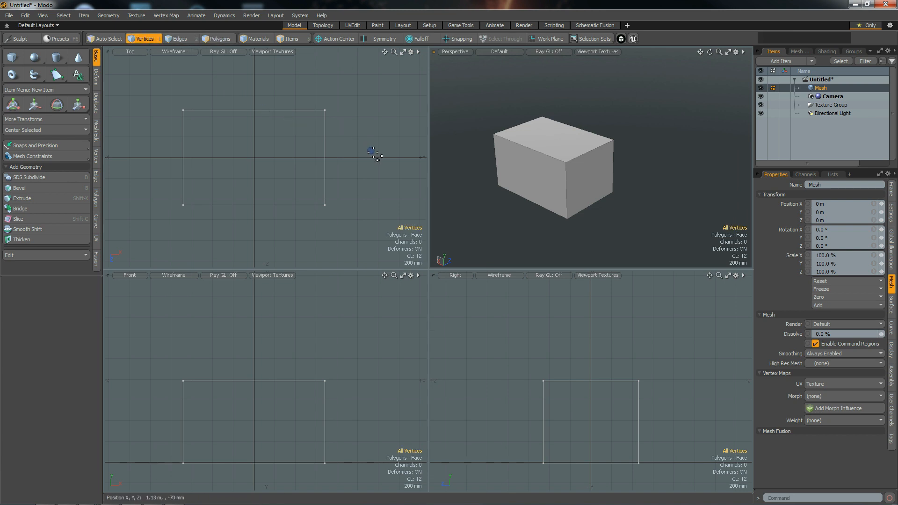
pyautogui.click(145, 39)
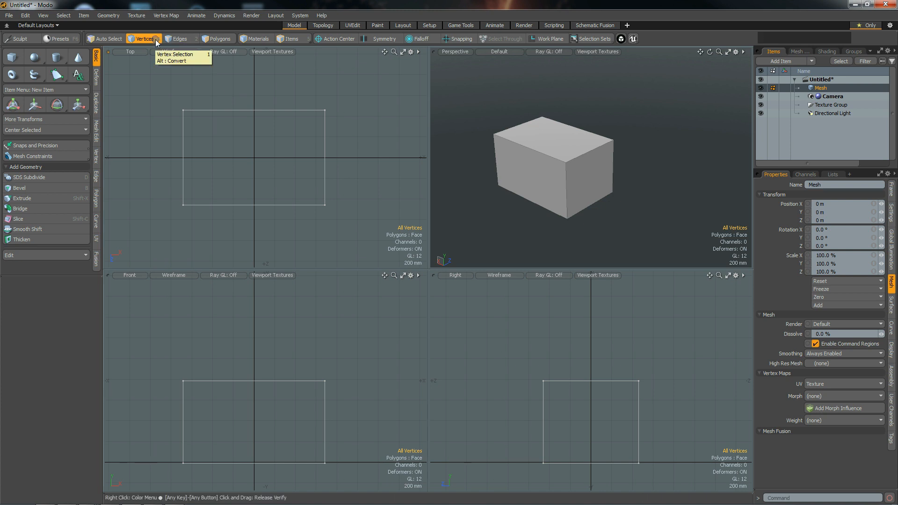
pyautogui.press('2')
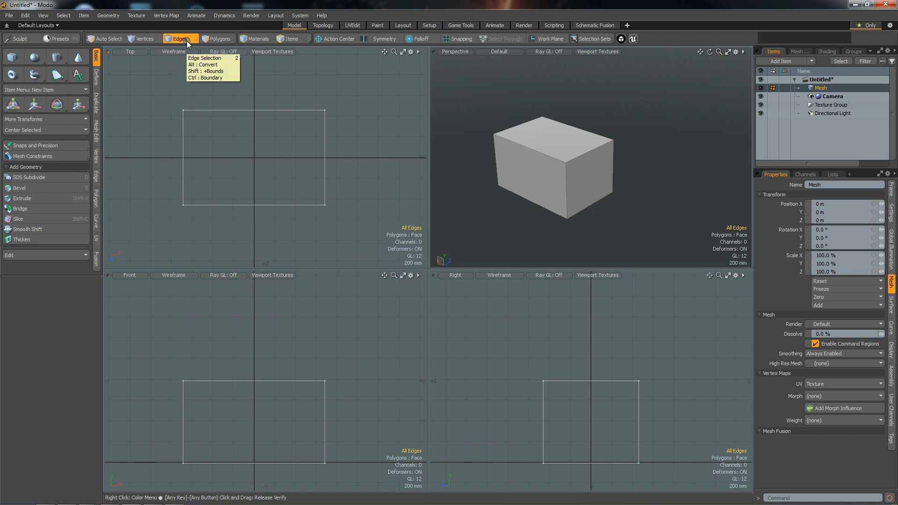
pyautogui.press('3')
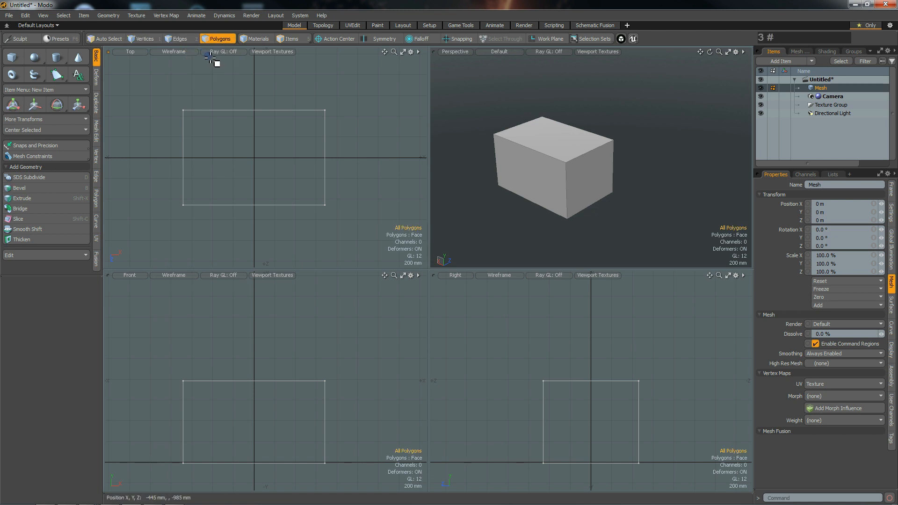
pyautogui.press('4')
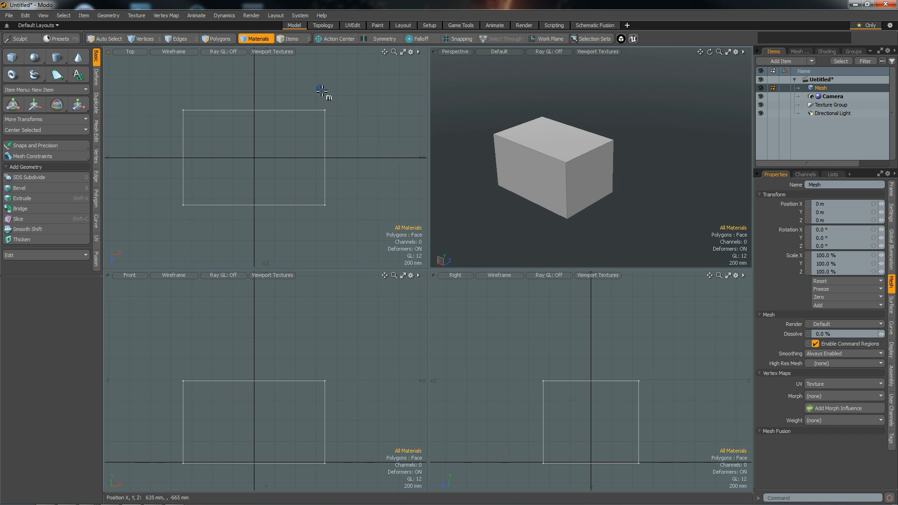
pyautogui.press('5')
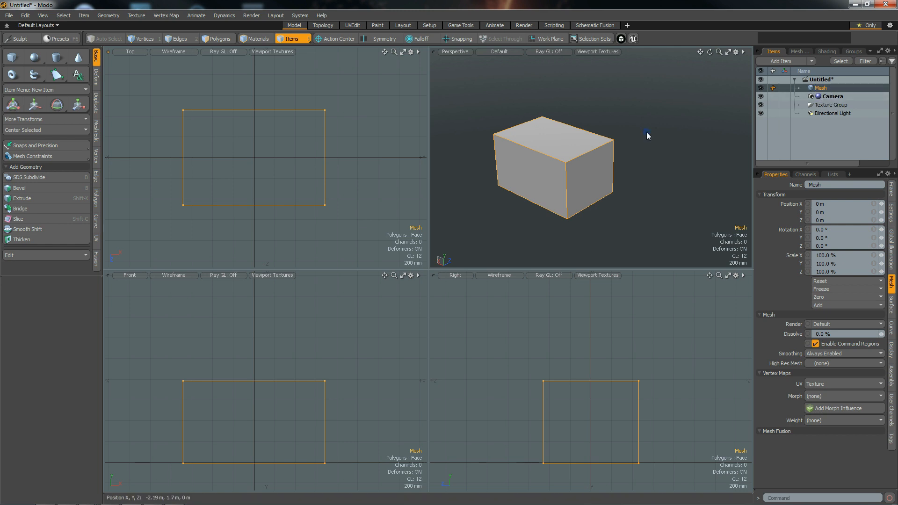
pyautogui.click(220, 40)
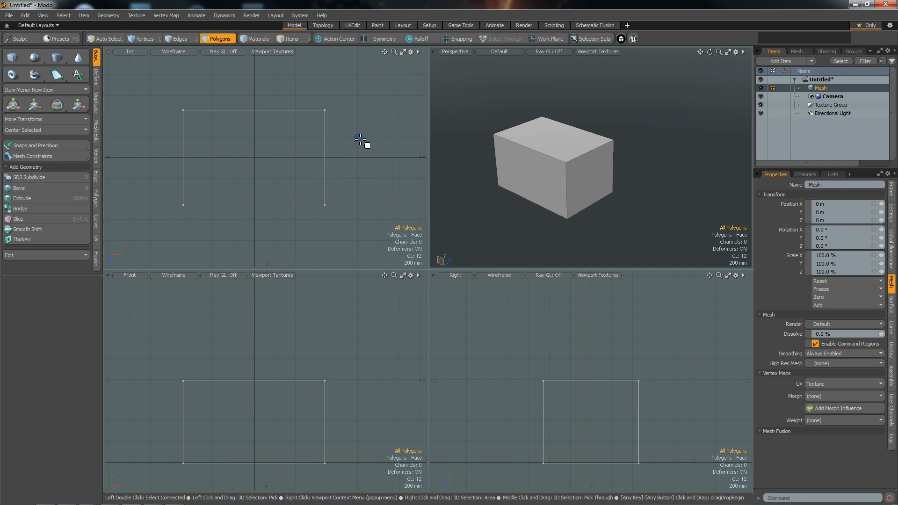
# Select the box's front polygon, extend the selection to all of its polygons, and clear the selection
pyautogui.press('w')
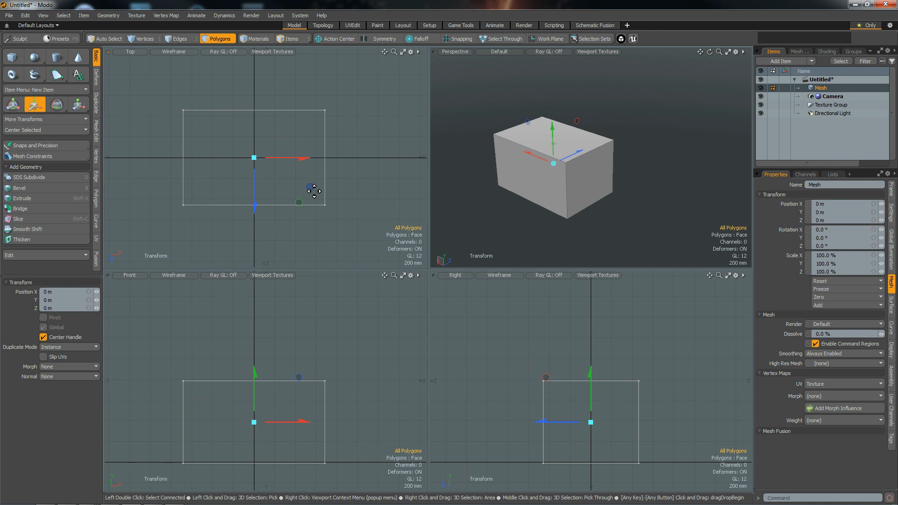
pyautogui.press('space')
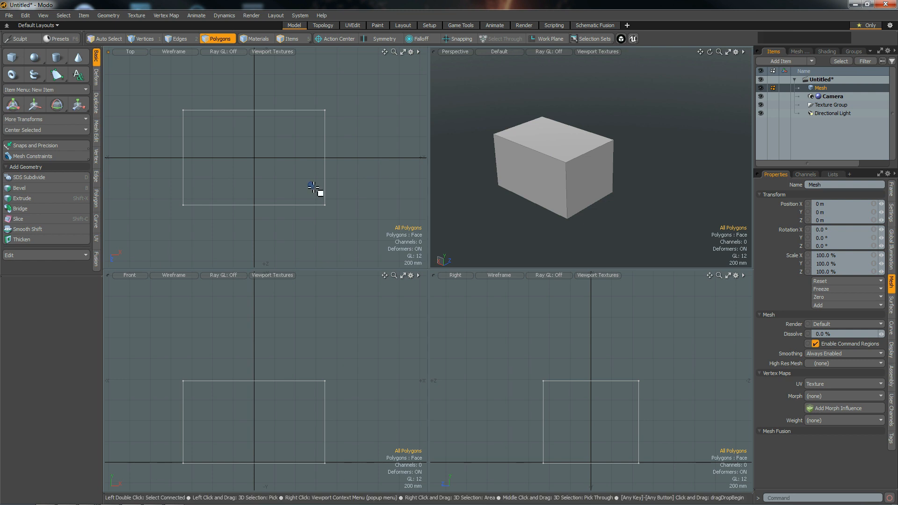
pyautogui.press('3')
pyautogui.click(528, 176)
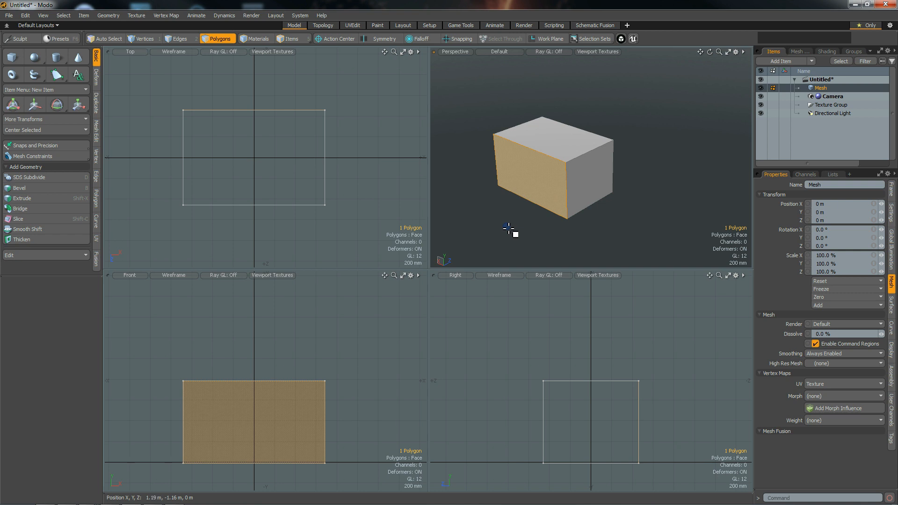
pyautogui.press('shift')
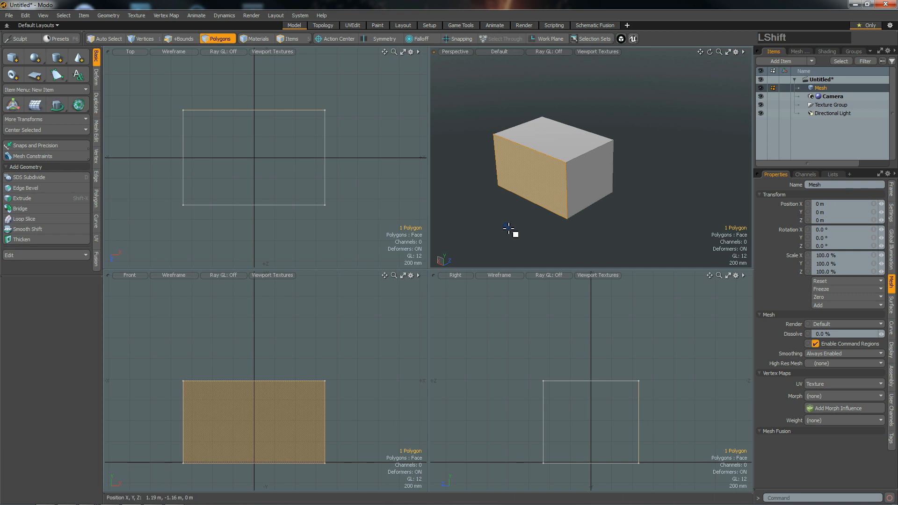
pyautogui.hotkey('shift', 'alt', 'a')
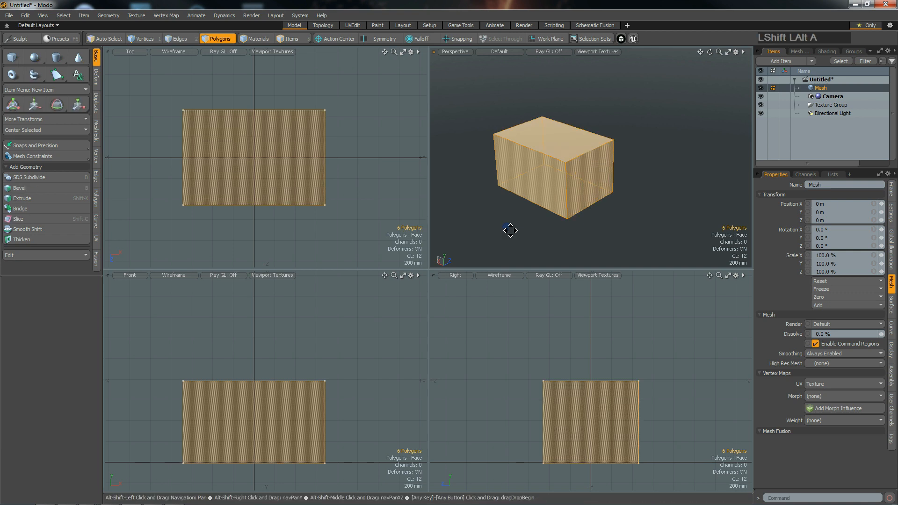
pyautogui.keyDown('ctrl'); pyautogui.click(575, 206); pyautogui.keyUp('ctrl')
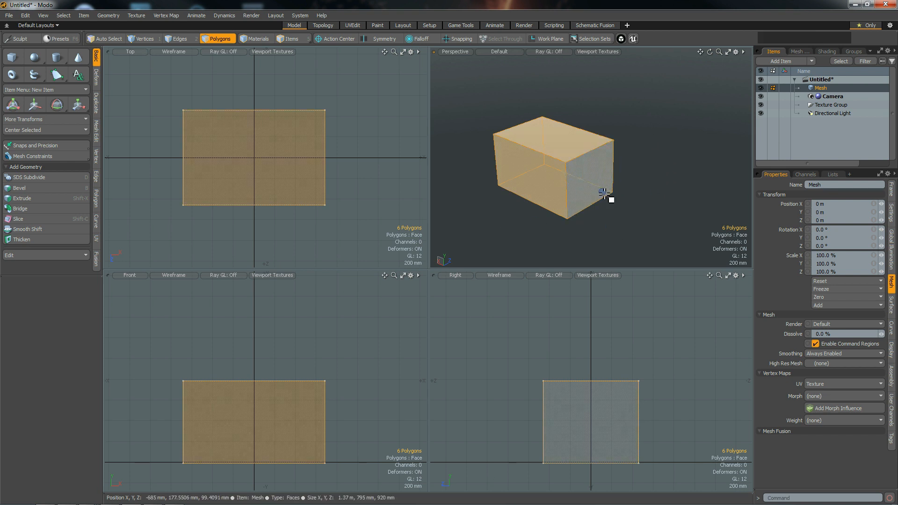
pyautogui.click(645, 220)
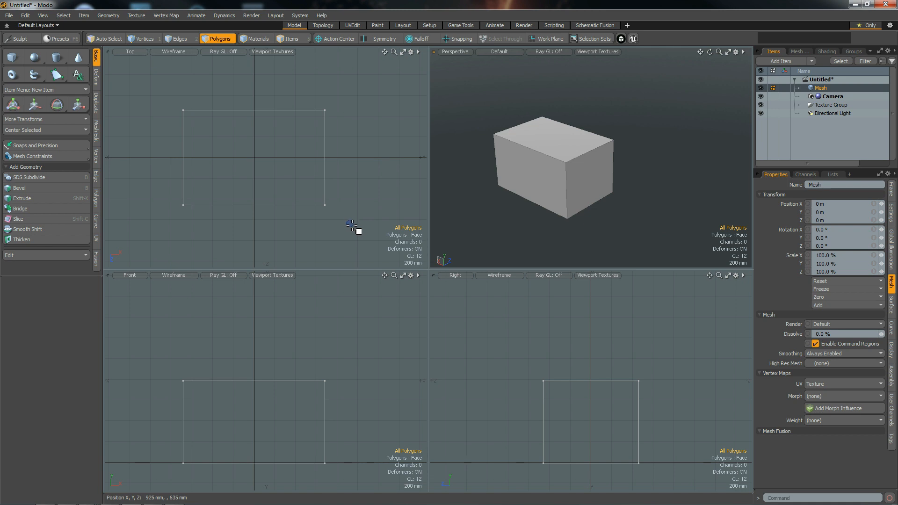
# Show the mesh's Move handle in item mode, and return to polygon mode
pyautogui.click(299, 41)
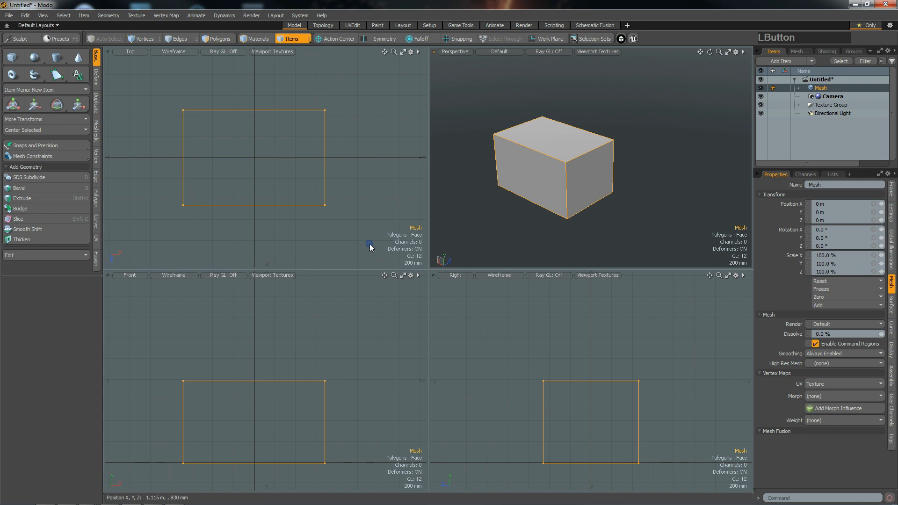
pyautogui.press('w')
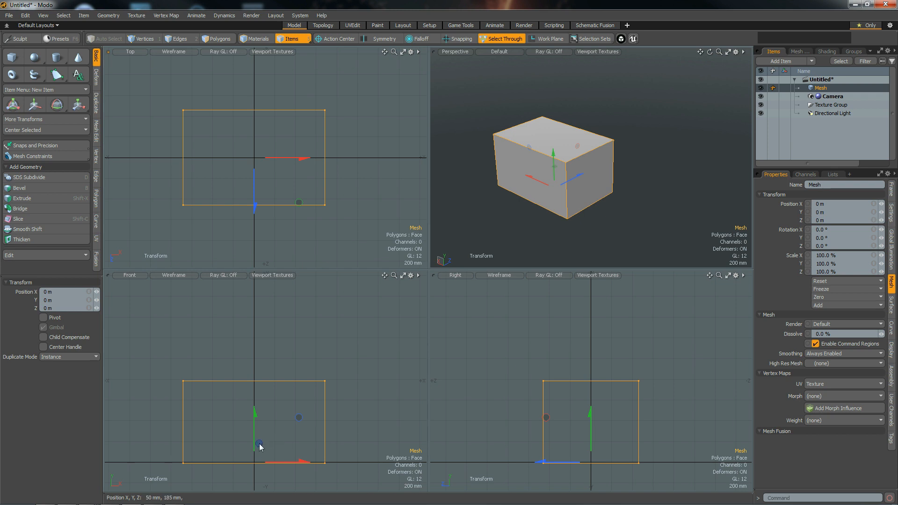
pyautogui.click(217, 39)
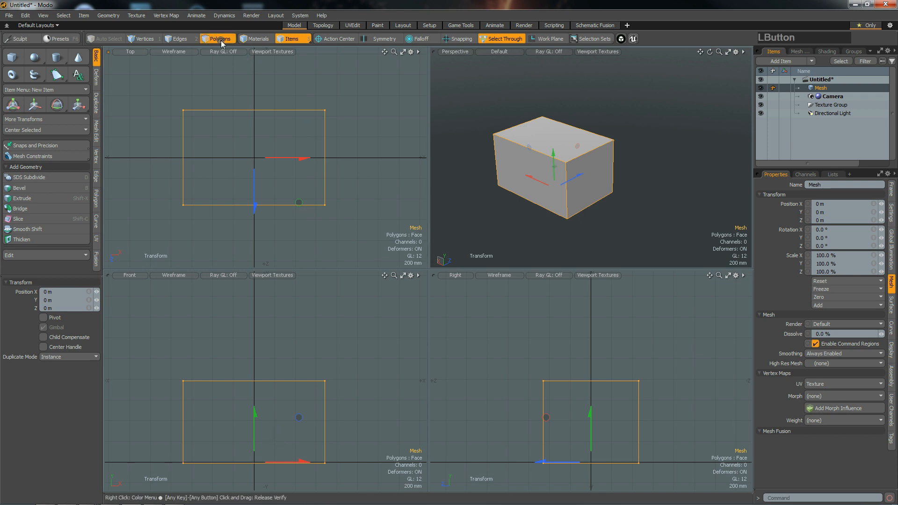
# Move the box's geometry in the Top view by about -965 mm in X and 730 mm in Z
pyautogui.press('w')
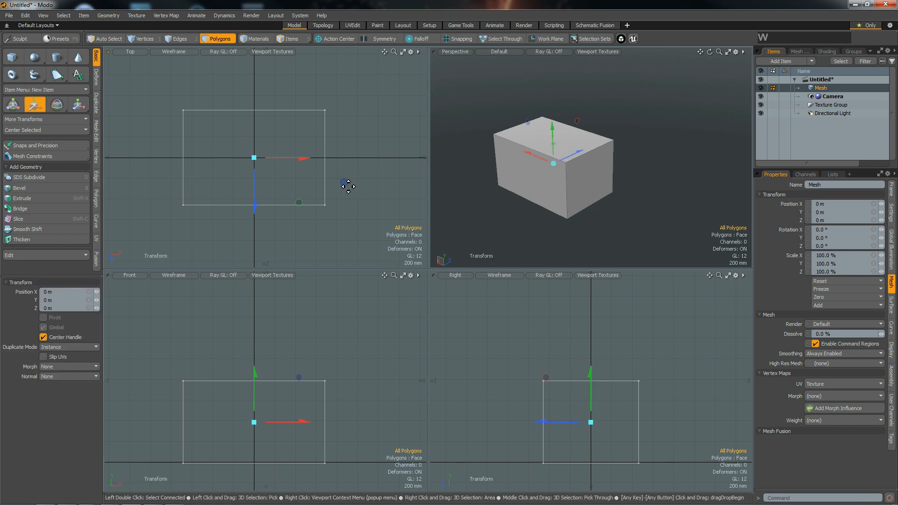
pyautogui.moveTo(300, 164); pyautogui.dragTo(200, 239)
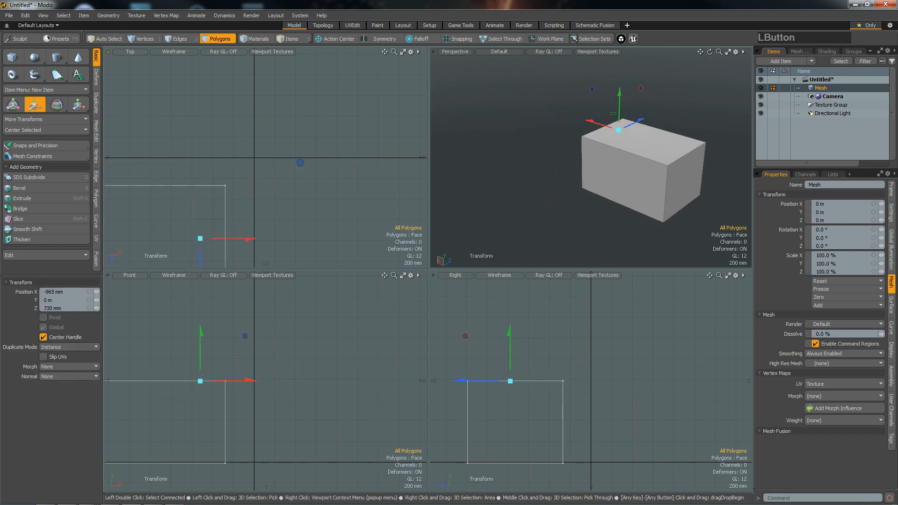
pyautogui.keyDown('alt'); pyautogui.moveTo(389, 144); pyautogui.dragTo(407, 82); pyautogui.keyUp('alt')
pyautogui.scroll(-2, 337, 181)
pyautogui.keyDown('alt'); pyautogui.moveTo(357, 176); pyautogui.dragTo(348, 196); pyautogui.keyUp('alt')
pyautogui.press('space')
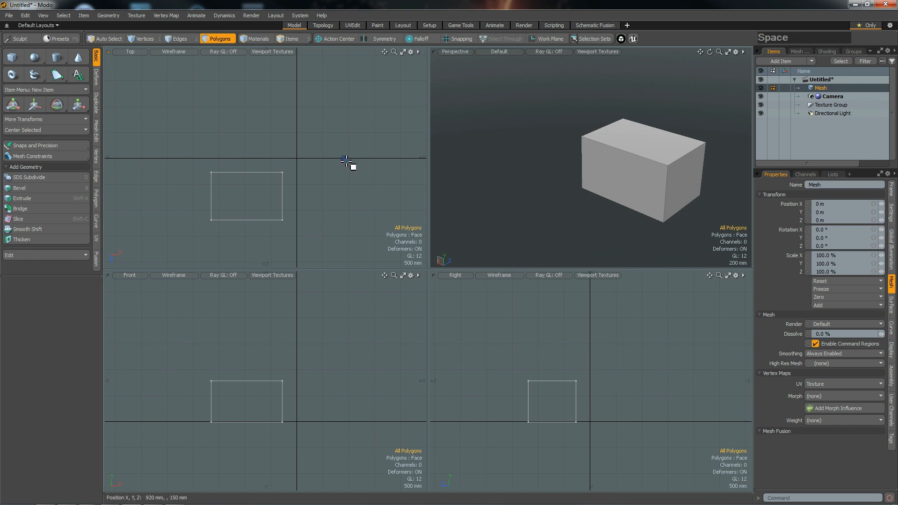
# Check where the Move handle sits on the offset mesh in item mode, and switch back to polygon mode
pyautogui.click(294, 38)
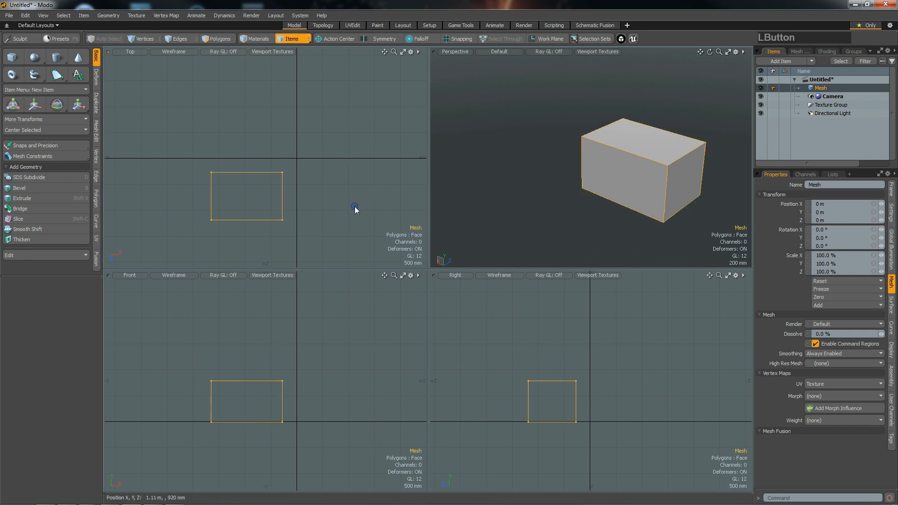
pyautogui.press('w')
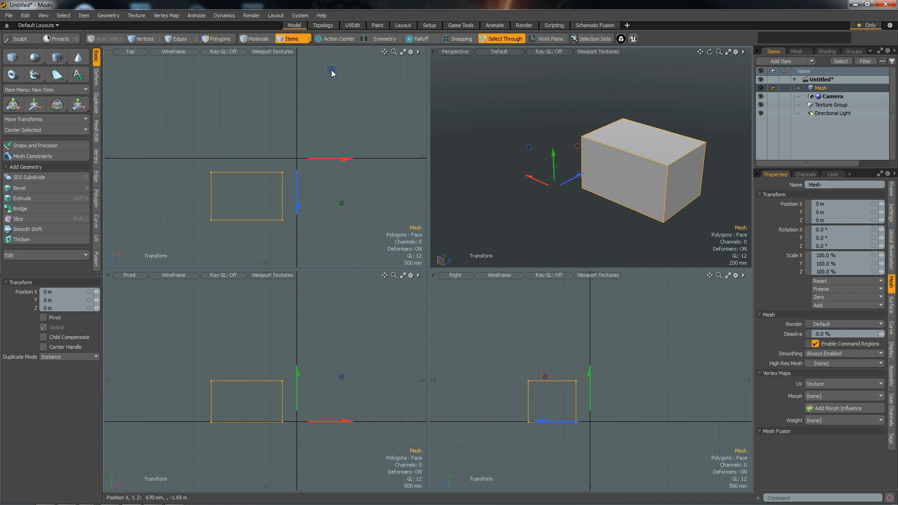
pyautogui.click(289, 41)
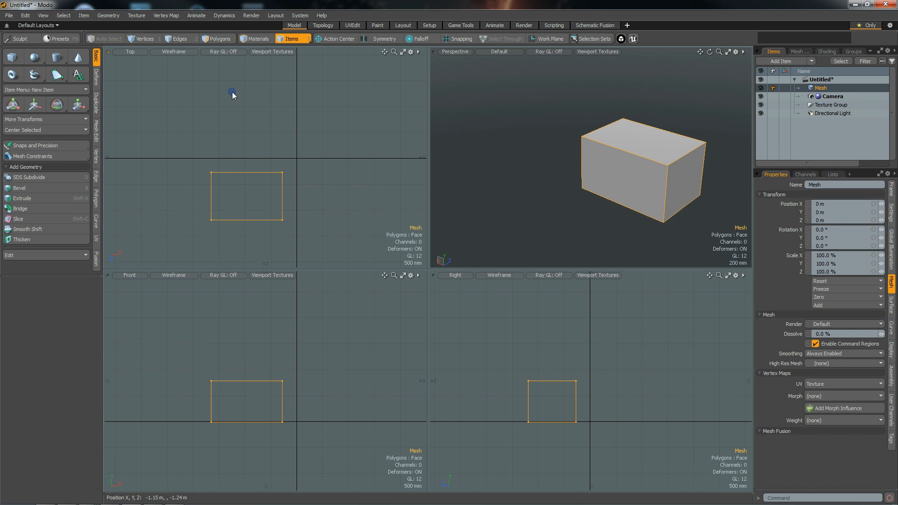
pyautogui.press('3')
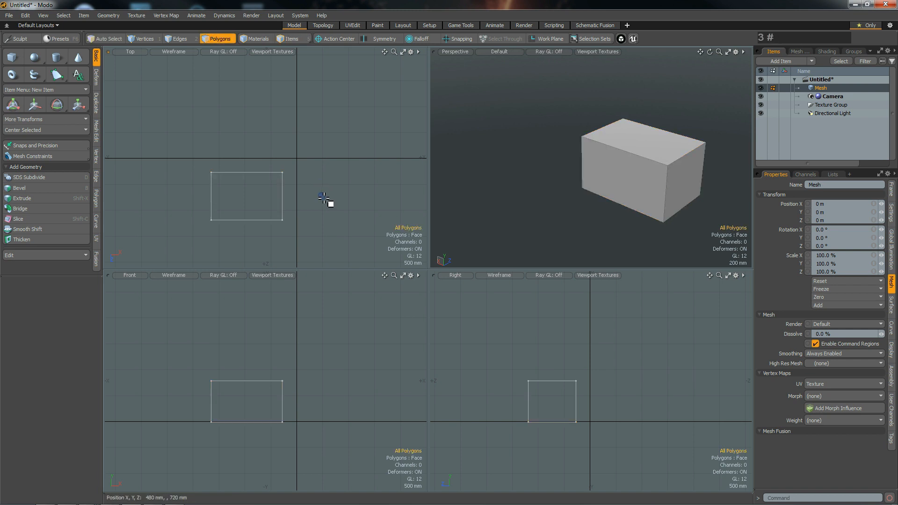
# Select all the box's polygons and move them about 460 mm in X and 250 mm in Z using a Move handle placed outside the box
pyautogui.hotkey('alt', '3')
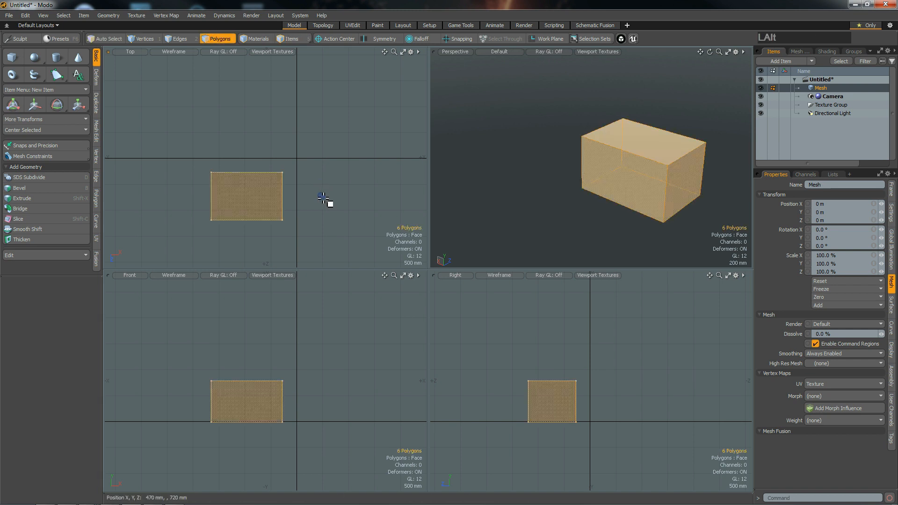
pyautogui.press('w')
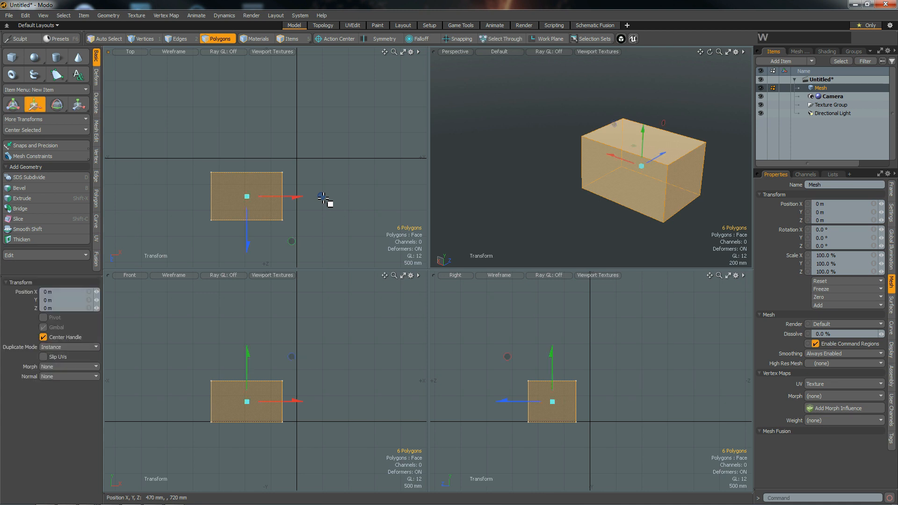
pyautogui.click(274, 353)
pyautogui.click(320, 367)
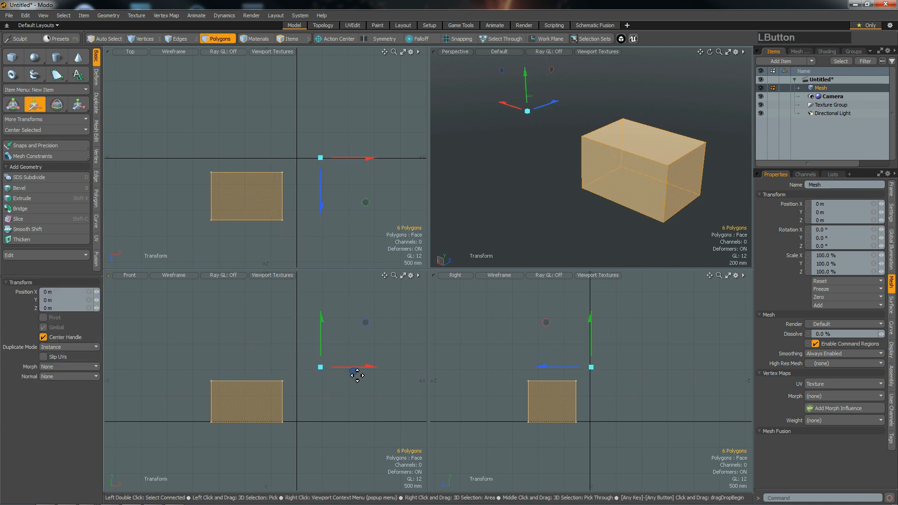
pyautogui.moveTo(364, 158); pyautogui.dragTo(388, 158)
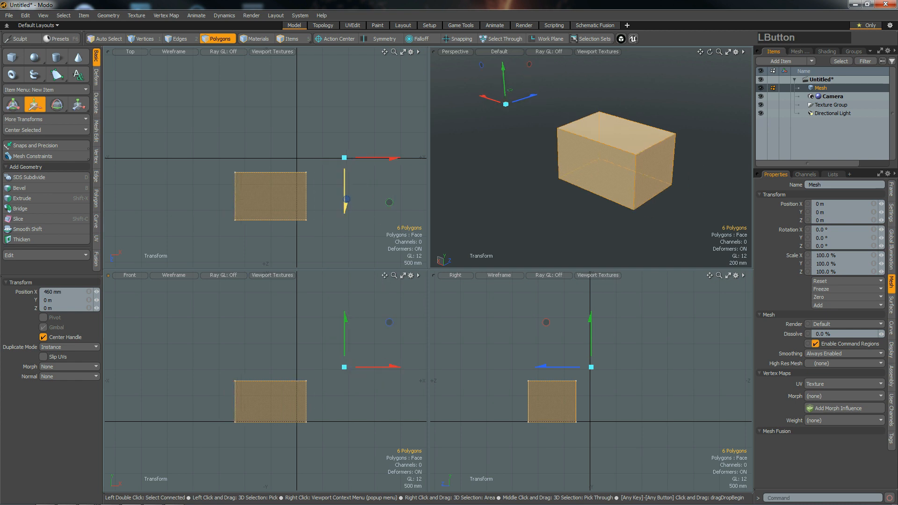
pyautogui.moveTo(352, 196); pyautogui.dragTo(353, 210)
# Relocate the Move handle to several different spots around the box
pyautogui.click(585, 119)
pyautogui.click(561, 192)
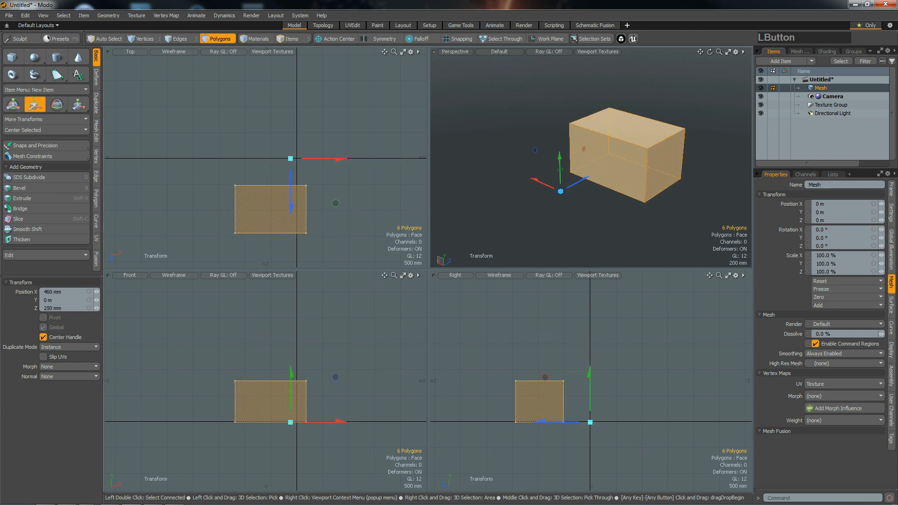
pyautogui.click(240, 173)
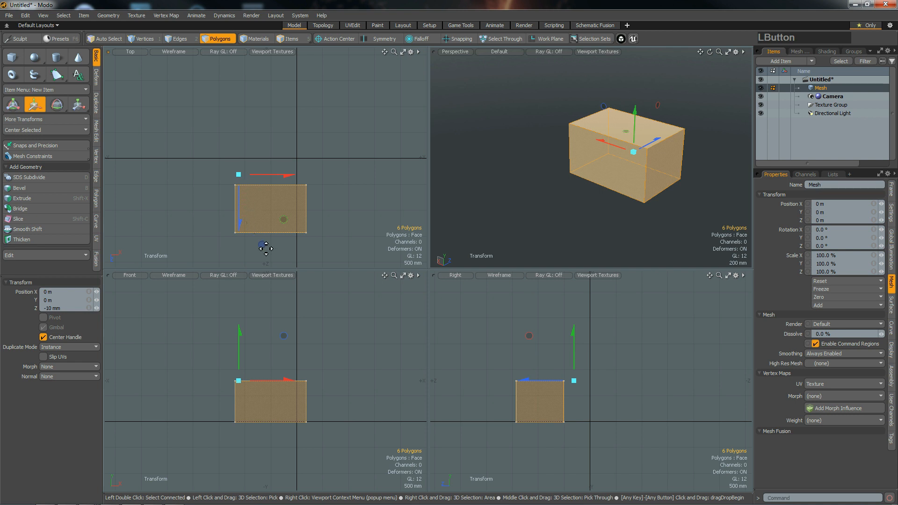
# Rotate the selected polygons about 103° in Y around a point away from the box, undo the rotation, and drop the tool
pyautogui.press('e')
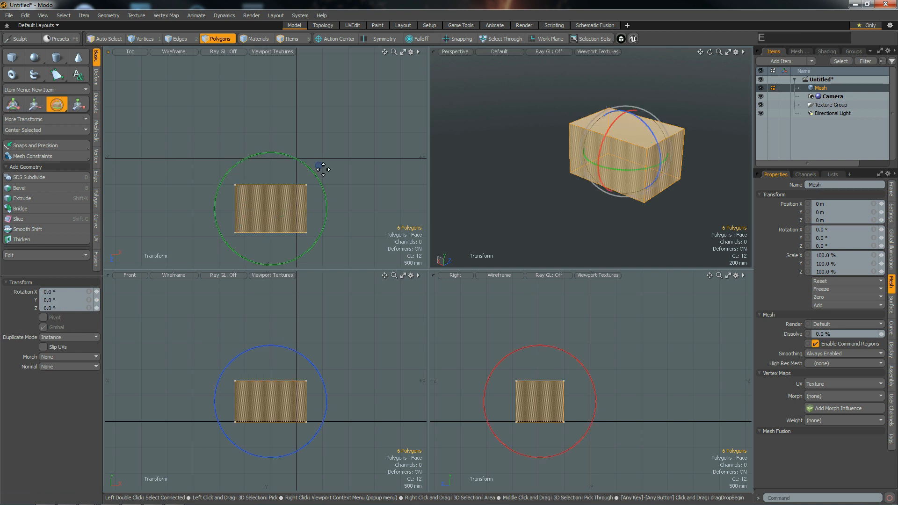
pyautogui.click(286, 135)
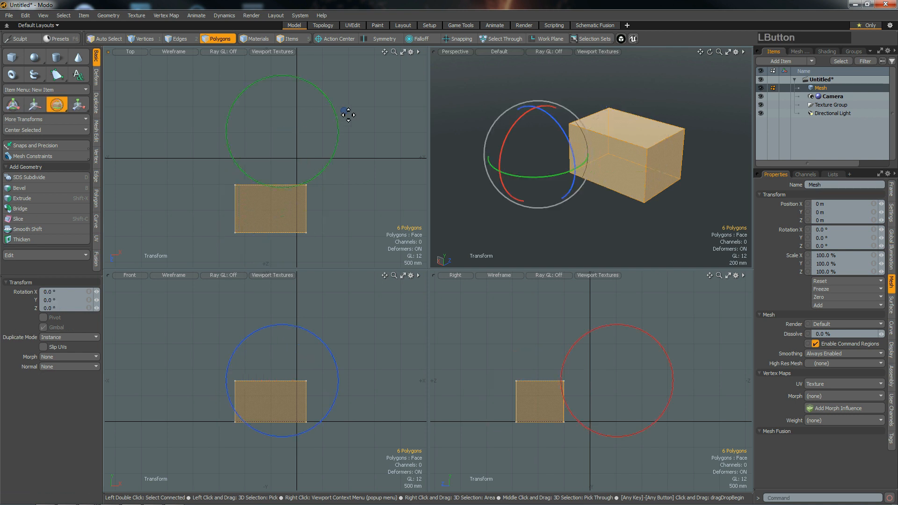
pyautogui.moveTo(336, 110); pyautogui.dragTo(294, 120)
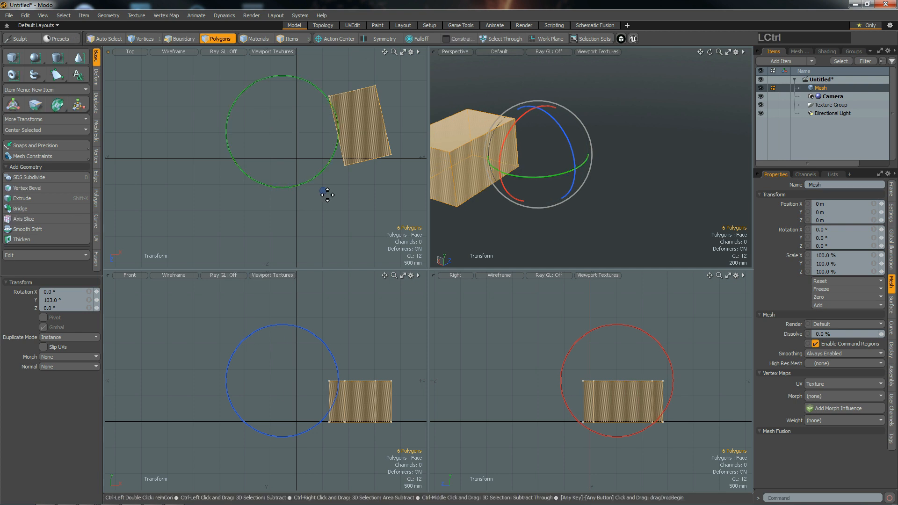
pyautogui.hotkey('ctrl', 'z')
pyautogui.press('space')
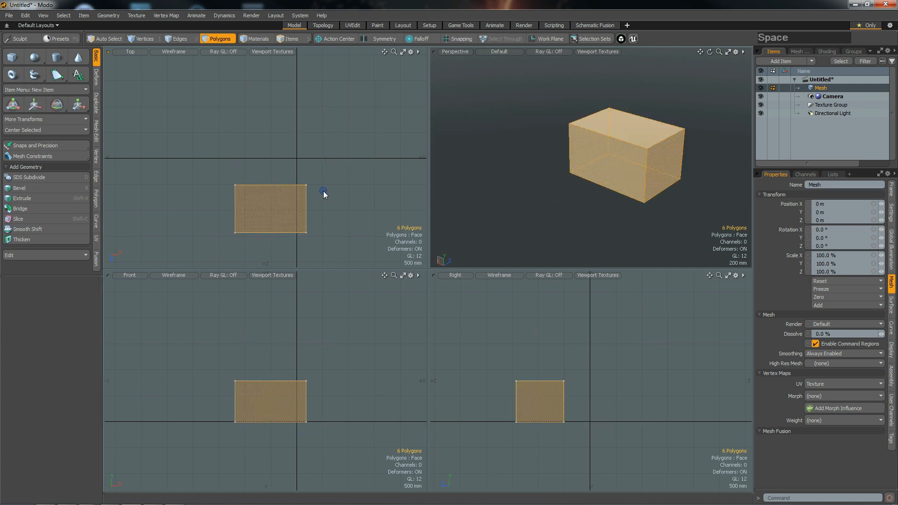
# Clear the polygon selection and center the box geometry on the Z and X axes
pyautogui.click(293, 163)
pyautogui.click(51, 130)
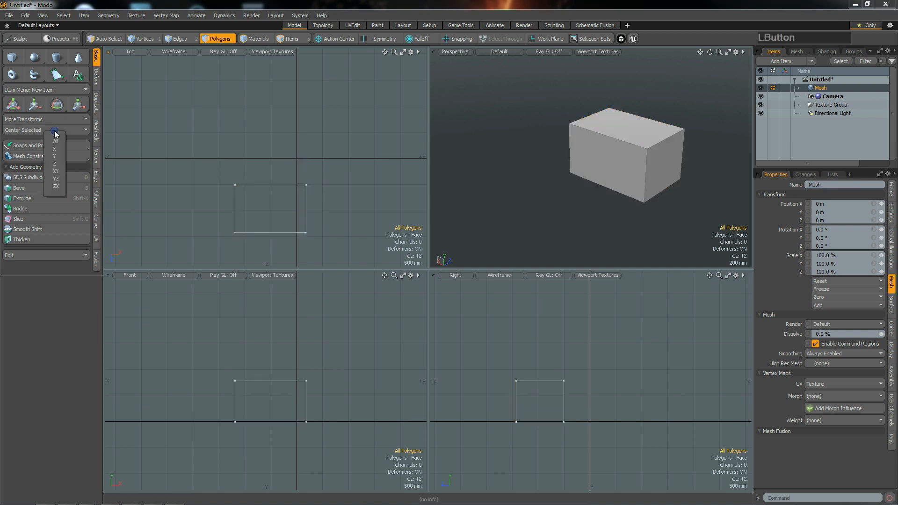
pyautogui.click(56, 186)
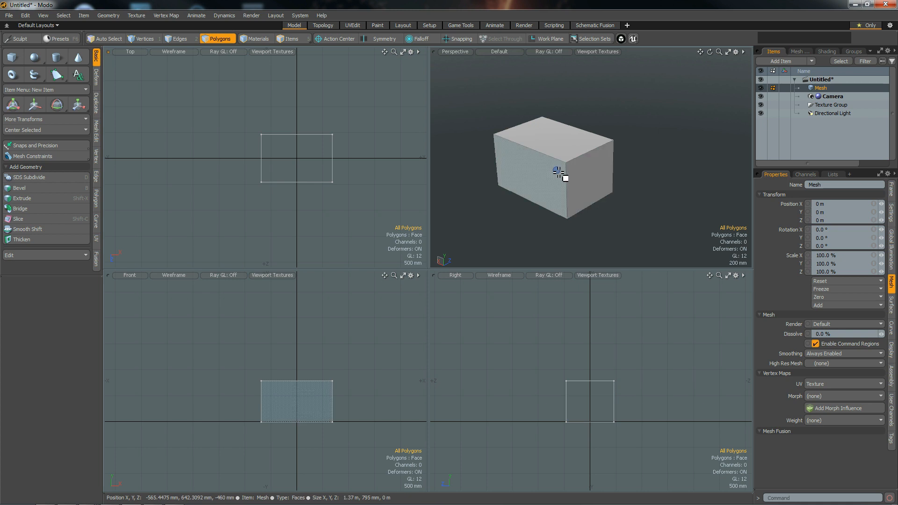
# Bevel all the box's polygons with a shift of 210 mm and enable Group Polygons
pyautogui.press('alt')
pyautogui.moveTo(573, 178)
pyautogui.keyDown('alt'); pyautogui.mouseDown()
pyautogui.moveTo(571, 194)
pyautogui.moveTo(511, 194)
pyautogui.moveTo(715, 186)
pyautogui.moveTo(678, 197)
pyautogui.moveTo(618, 168)
pyautogui.moveTo(565, 172)
pyautogui.moveTo(577, 163)
pyautogui.moveTo(604, 183)
pyautogui.moveTo(571, 170)
pyautogui.moveTo(588, 182)
pyautogui.mouseUp(); pyautogui.keyUp('alt')
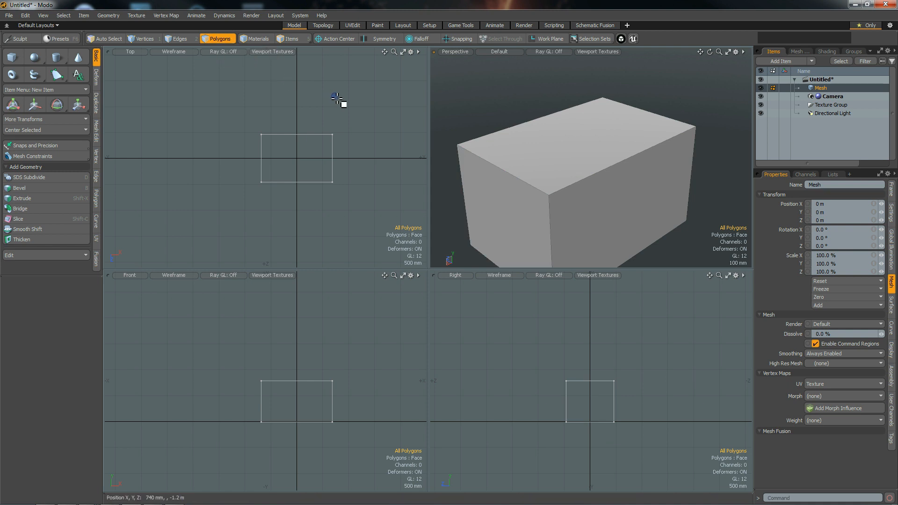
pyautogui.press('b')
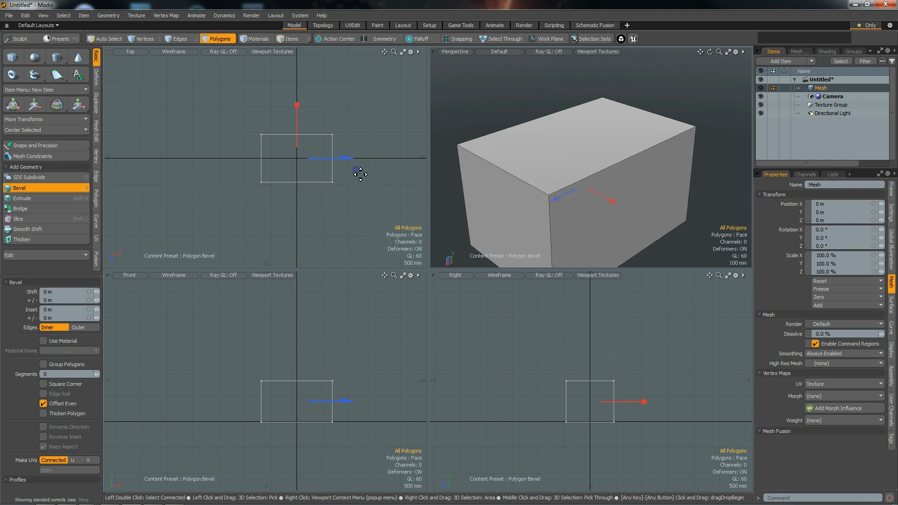
pyautogui.moveTo(344, 162); pyautogui.dragTo(358, 159)
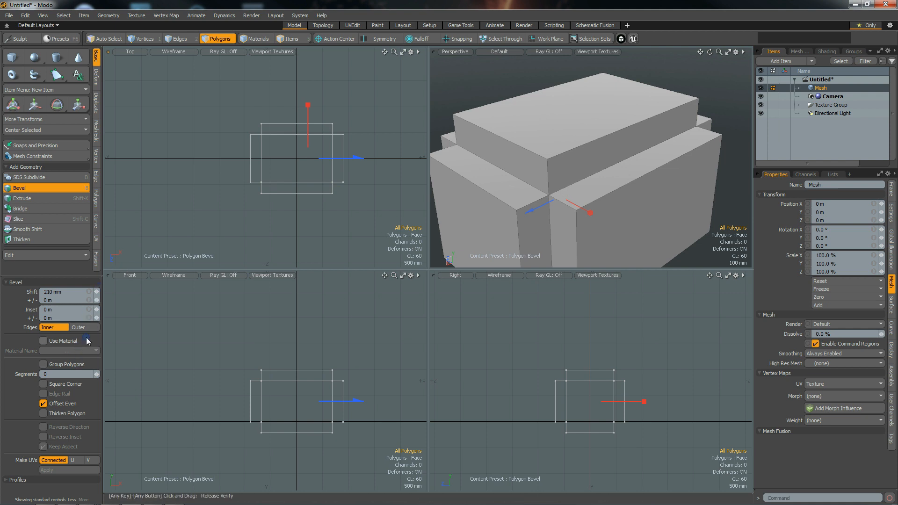
pyautogui.moveTo(62, 278); pyautogui.dragTo(62, 271)
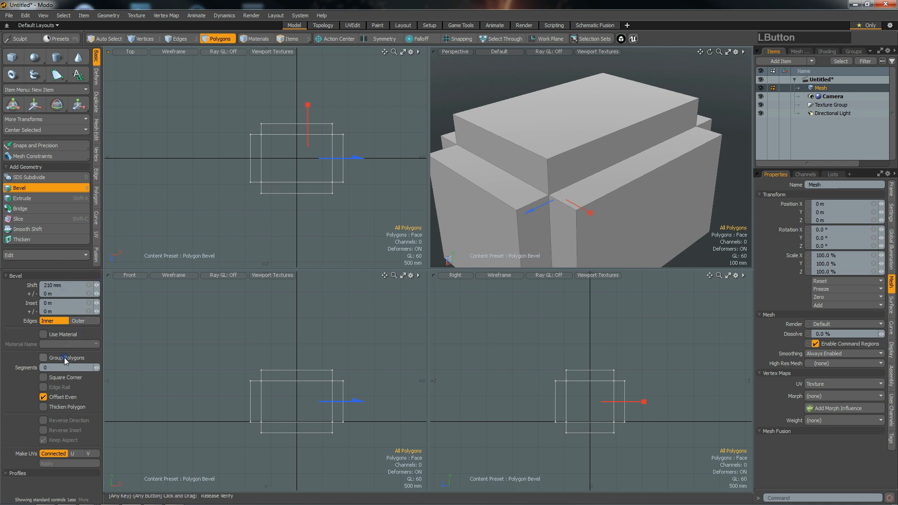
pyautogui.click(47, 359)
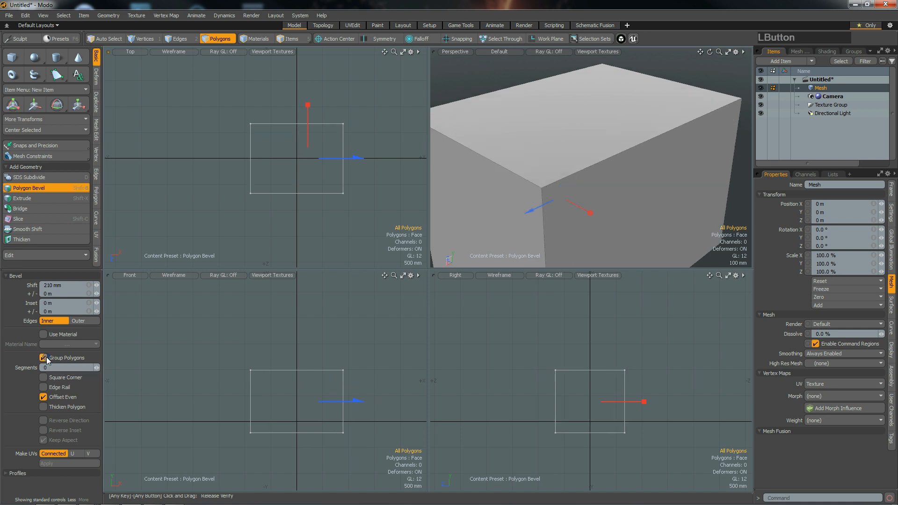
pyautogui.scroll(-3, 606, 143)
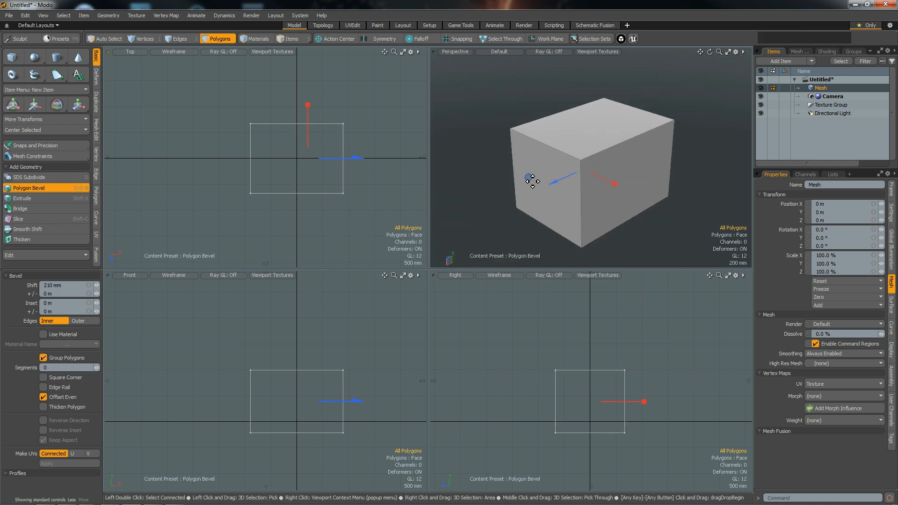
# Turn off Group Polygons for the bevel, drop the tool and undo the bevel on the box
pyautogui.click(44, 358)
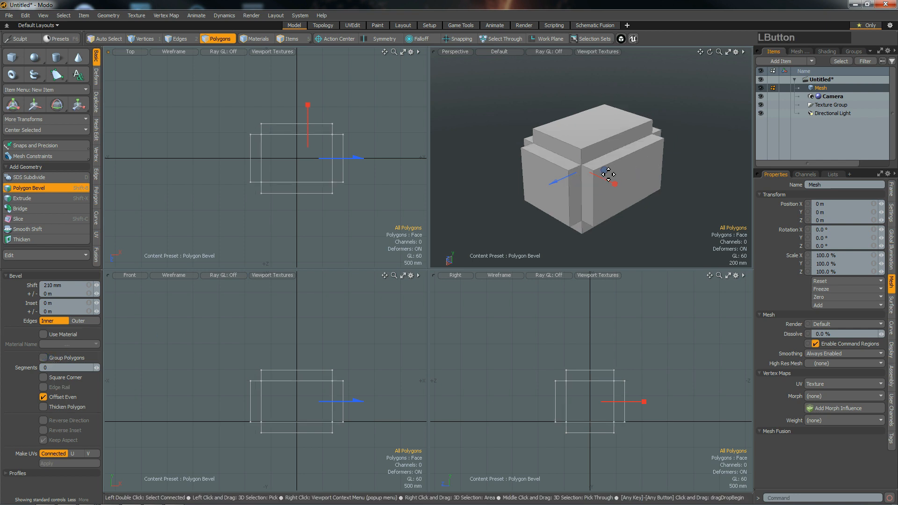
pyautogui.scroll(3, 608, 174)
pyautogui.scroll(2, 608, 175)
pyautogui.keyDown('alt'); pyautogui.moveTo(639, 213); pyautogui.dragTo(621, 217); pyautogui.keyUp('alt')
pyautogui.press('Escape')
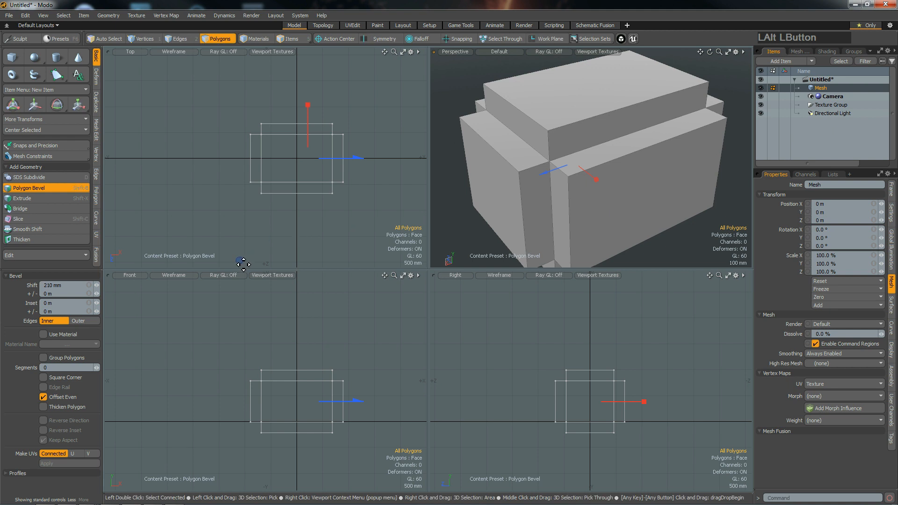
pyautogui.hotkey('ctrl', 'z')
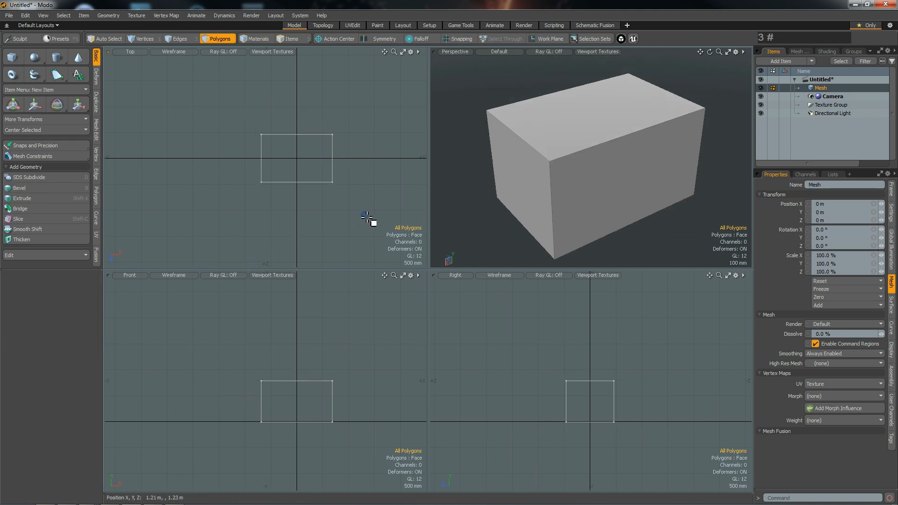
# Bevel the box's top polygon with a shift of 260 mm and an inset of 158 mm, and undo the last bevel adjustments
pyautogui.click(595, 116)
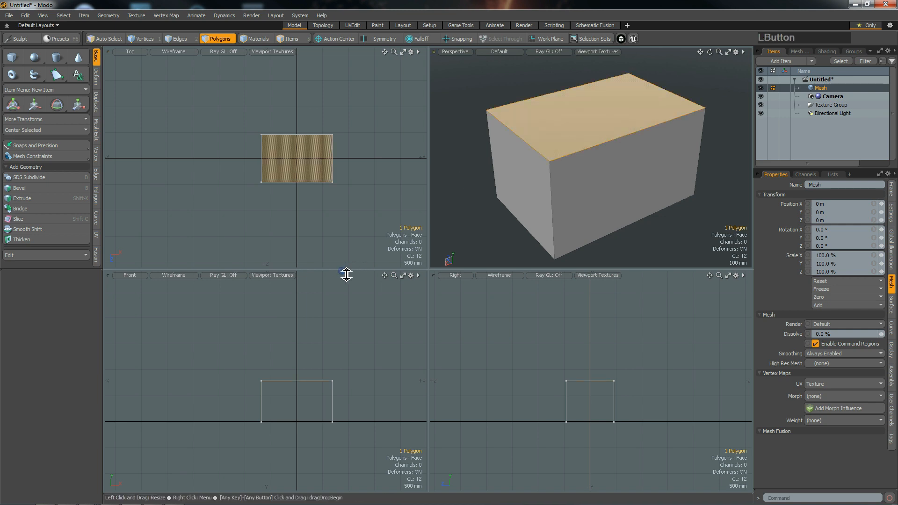
pyautogui.press('b')
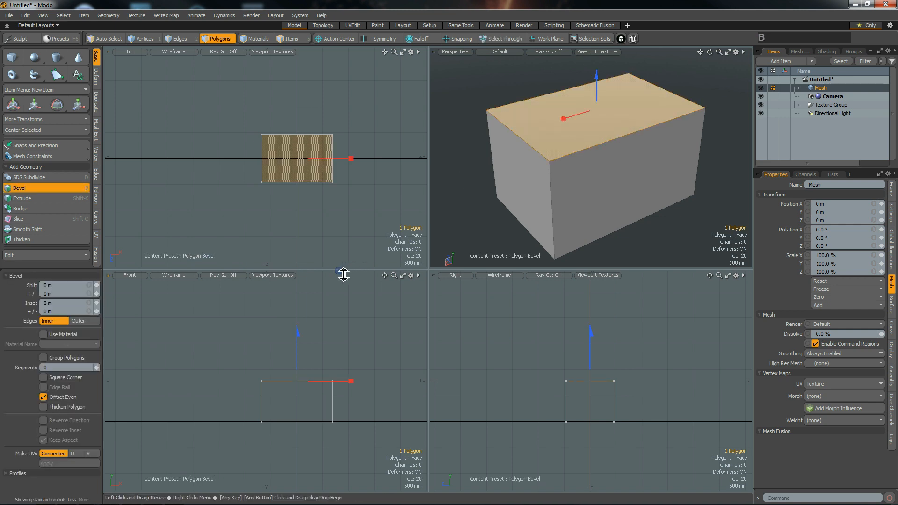
pyautogui.click(286, 217)
pyautogui.moveTo(297, 347); pyautogui.dragTo(349, 370)
pyautogui.moveTo(296, 350); pyautogui.dragTo(298, 342)
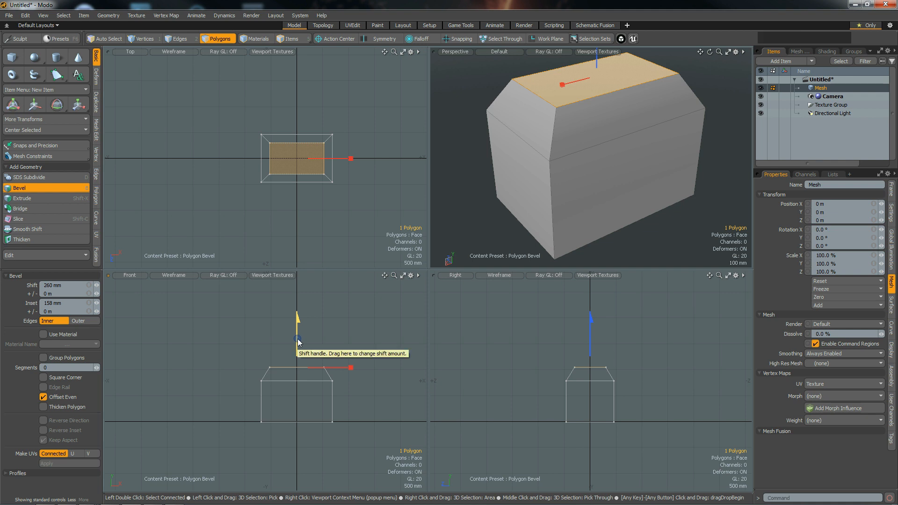
pyautogui.hotkey('ctrl', 'z')
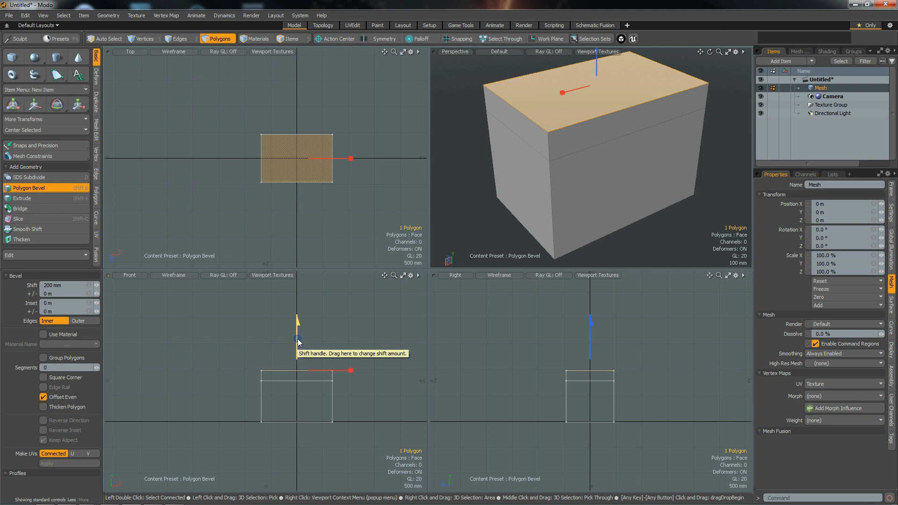
# Adjust the top polygon's bevel to a shift of 230 mm and set the inset to 0 m
pyautogui.moveTo(299, 328)
pyautogui.mouseDown()
pyautogui.moveTo(298, 309)
pyautogui.moveTo(299, 326)
pyautogui.mouseUp()
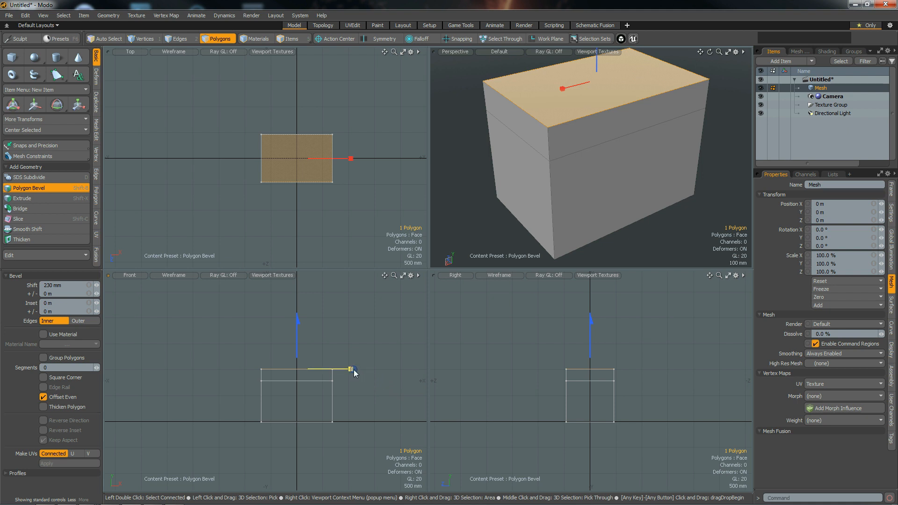
pyautogui.moveTo(351, 369)
pyautogui.mouseDown()
pyautogui.moveTo(344, 369)
pyautogui.moveTo(351, 369)
pyautogui.mouseUp()
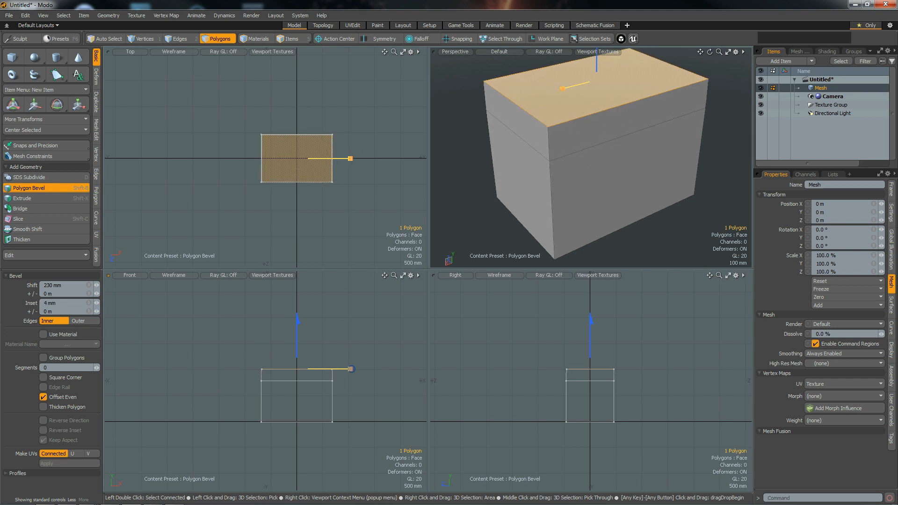
pyautogui.click(62, 303)
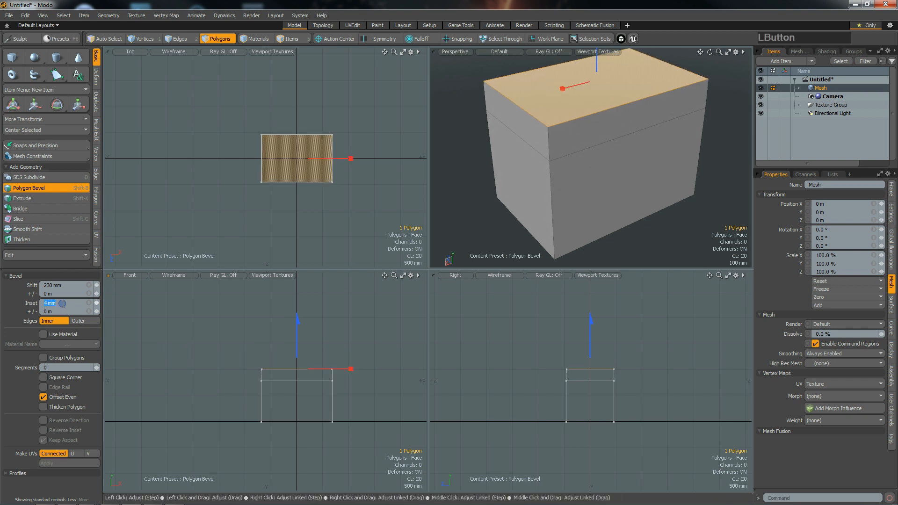
pyautogui.write('0')
pyautogui.press('Tab')
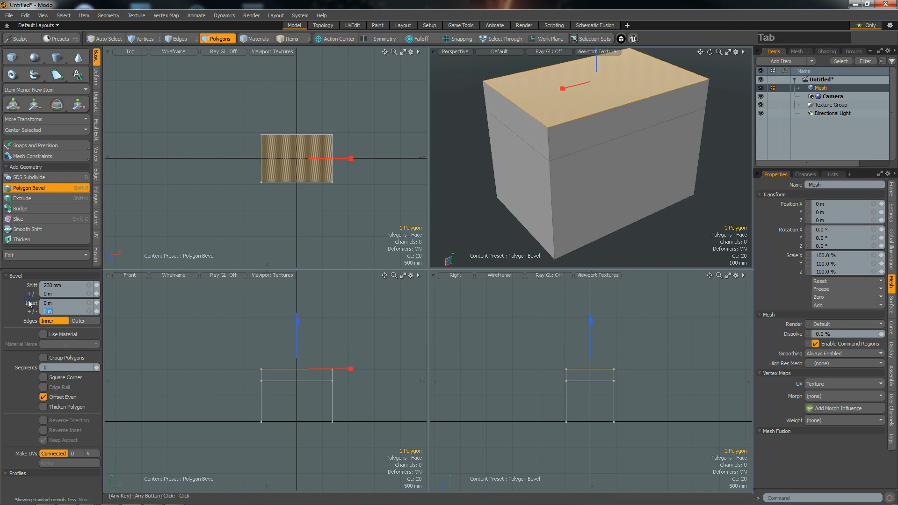
# Try a shift of 500 m for the top polygon's bevel
pyautogui.click(65, 286)
pyautogui.write('500')
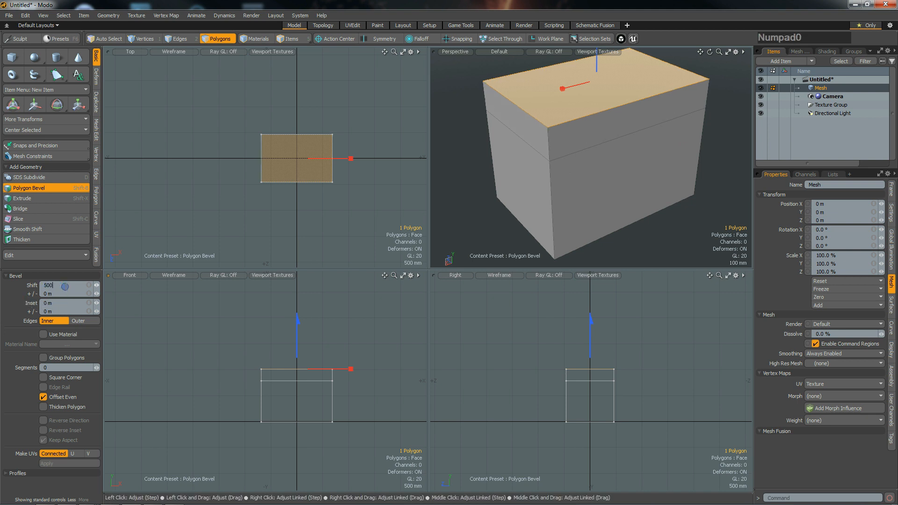
pyautogui.press('Tab')
pyautogui.click(65, 286)
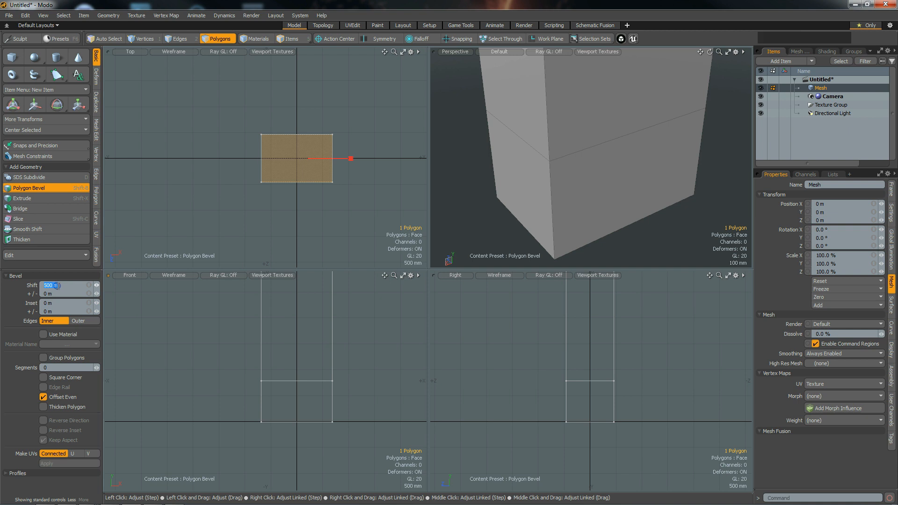
pyautogui.click(63, 286)
pyautogui.write('500')
pyautogui.press('Tab')
pyautogui.click(54, 285)
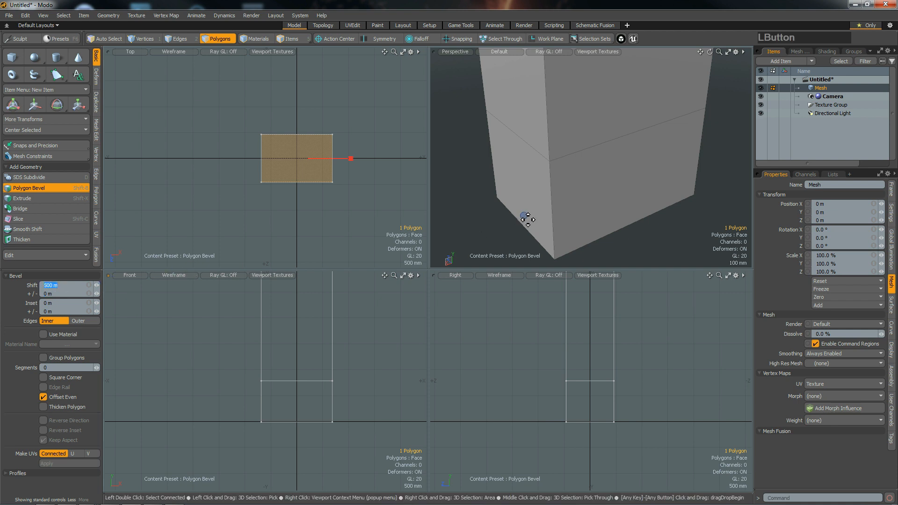
# Reset the bevel shift to 0 m and drop the tool
pyautogui.scroll(-7, 531, 192)
pyautogui.write('0')
pyautogui.keyDown('alt'); pyautogui.moveTo(577, 142); pyautogui.dragTo(560, 155); pyautogui.keyUp('alt')
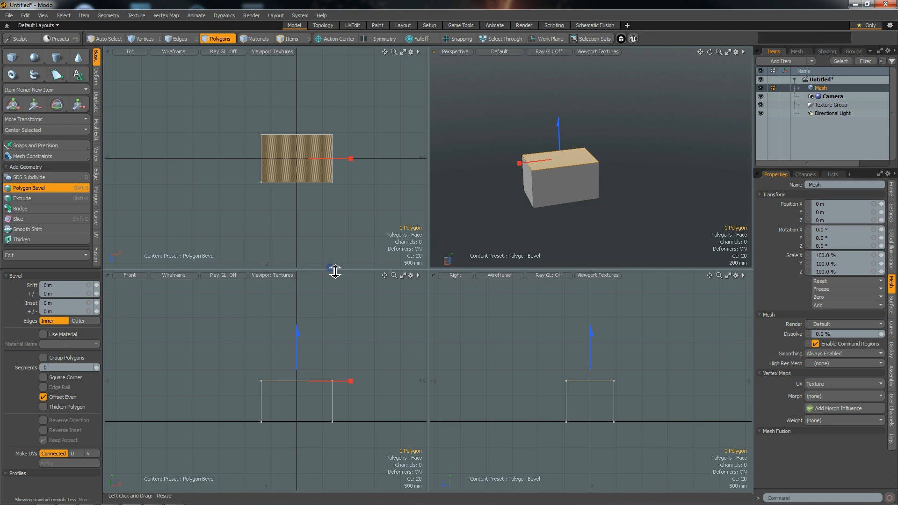
pyautogui.press('space')
# Bevel the box's top polygon with a shift of about 740 mm and an inset of about 228 mm, and drop the tool
pyautogui.keyDown('alt'); pyautogui.moveTo(571, 191); pyautogui.dragTo(584, 205); pyautogui.keyUp('alt')
pyautogui.click(539, 163)
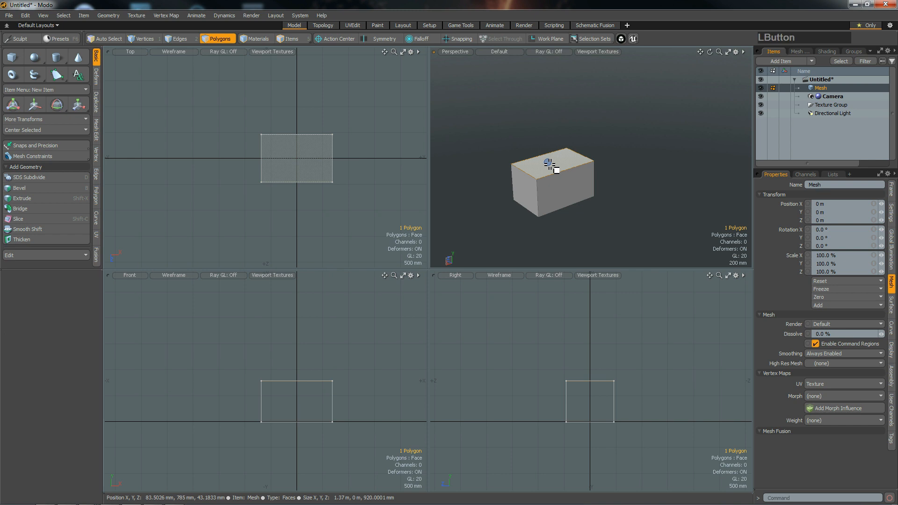
pyautogui.press('b')
pyautogui.click(290, 349)
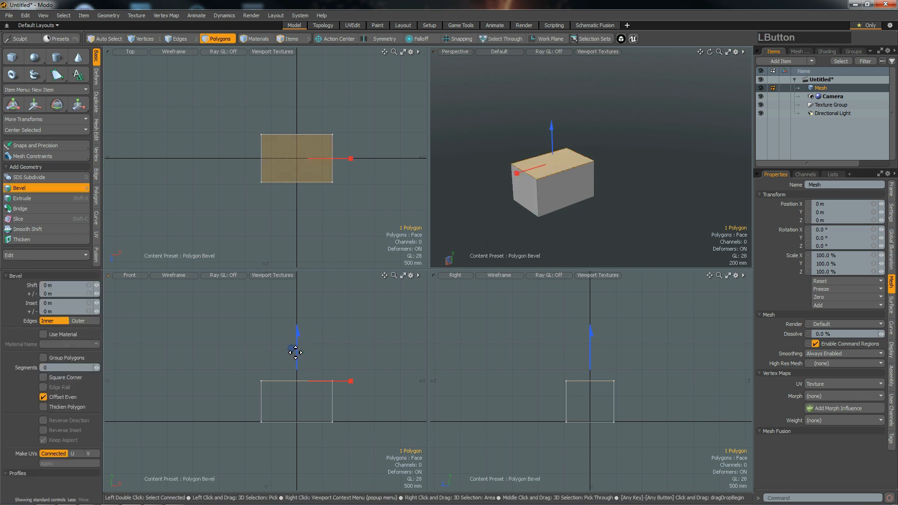
pyautogui.moveTo(296, 348); pyautogui.dragTo(297, 304)
pyautogui.moveTo(353, 345); pyautogui.dragTo(351, 344)
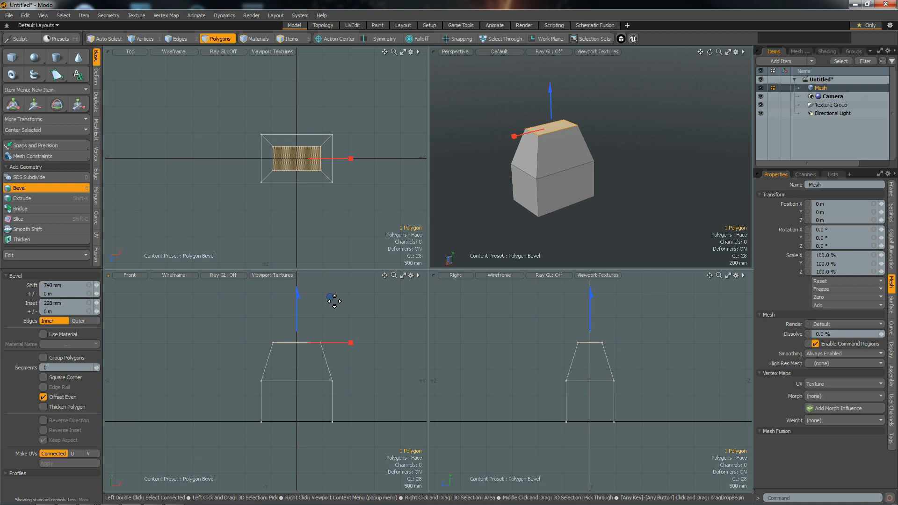
pyautogui.press('space')
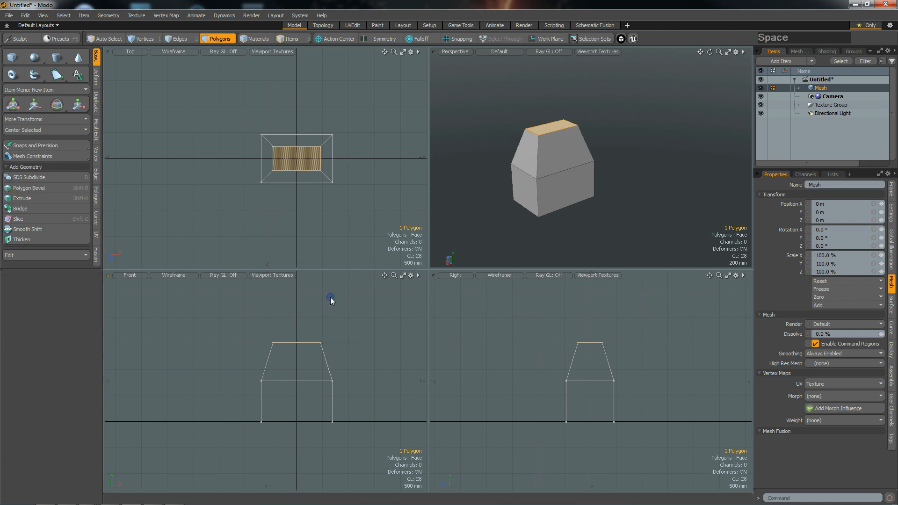
# Bevel the tapered top polygon again with a shift of about 980 mm and no inset, and drop the tool
pyautogui.press('b')
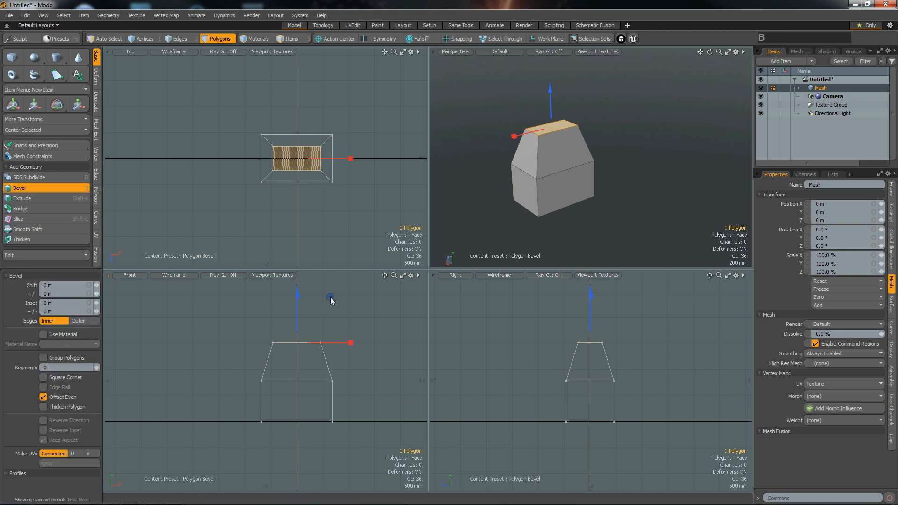
pyautogui.keyDown('alt'); pyautogui.moveTo(331, 310); pyautogui.dragTo(304, 306); pyautogui.keyUp('alt')
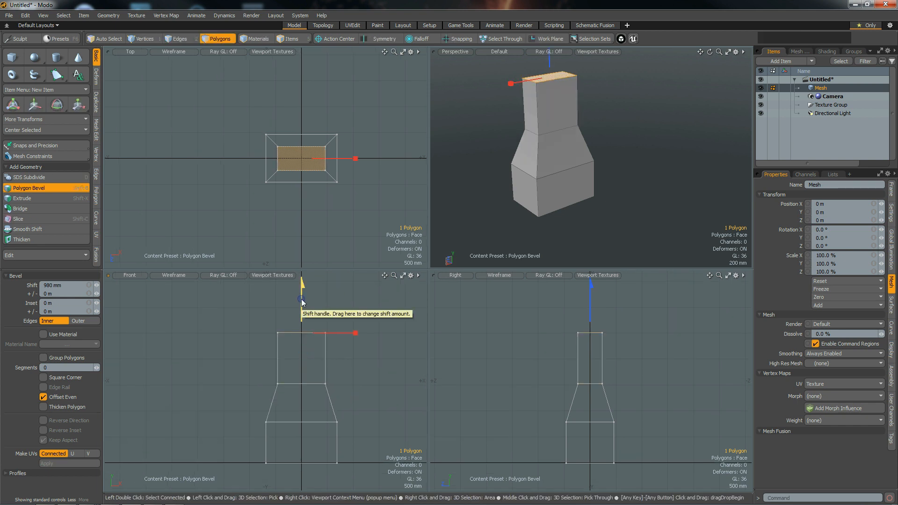
pyautogui.press('space')
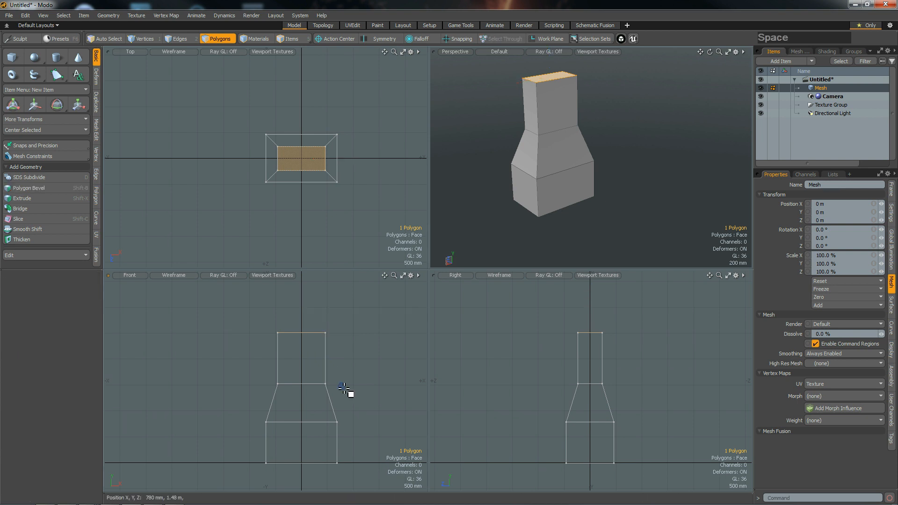
# Delete all polygons above the base box and close the opening with a polygon made from its four border edges
pyautogui.moveTo(227, 320); pyautogui.dragTo(356, 430, button='right')
pyautogui.press('Delete')
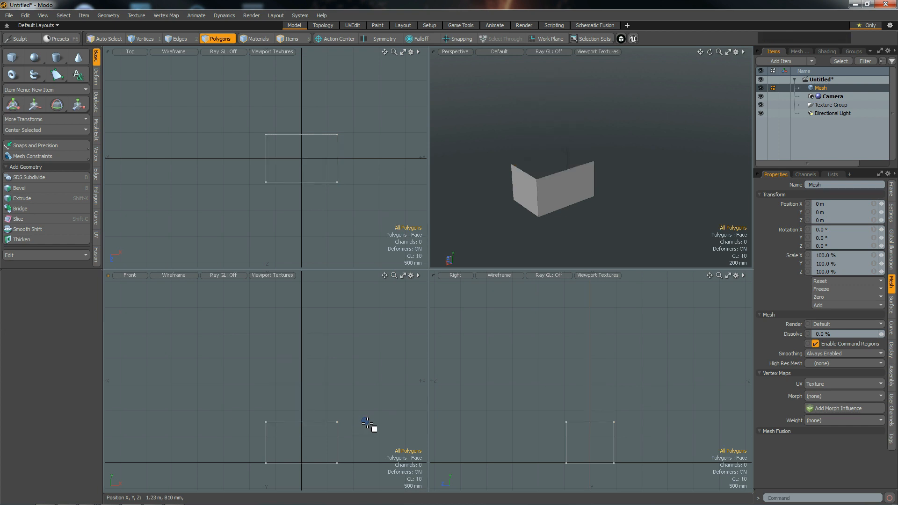
pyautogui.press('2')
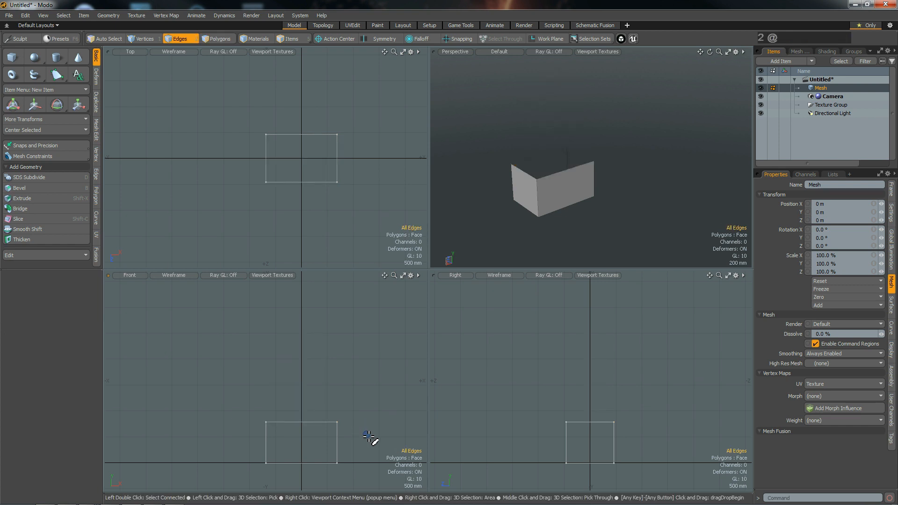
pyautogui.doubleClick(555, 178)
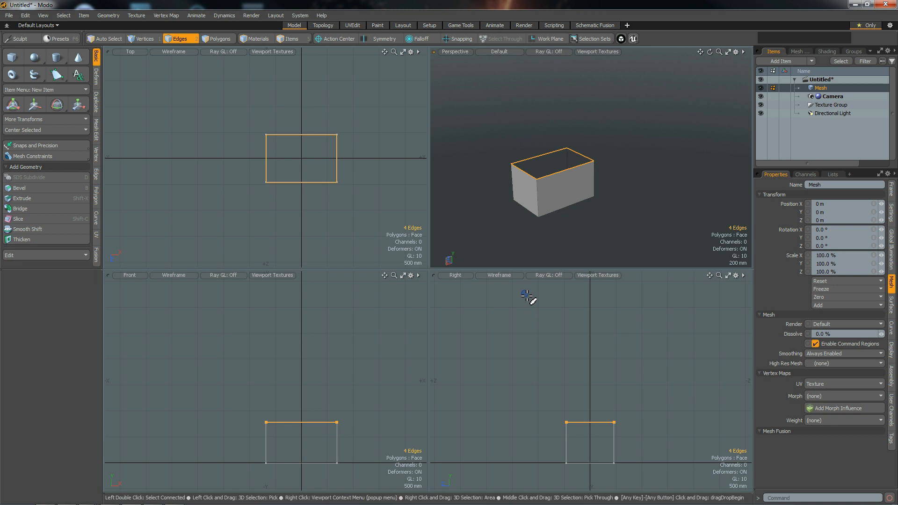
pyautogui.press('p')
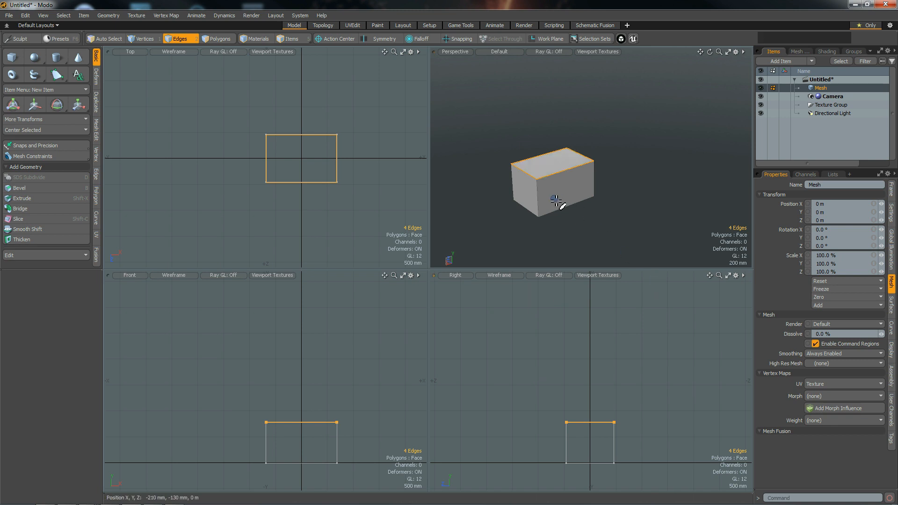
# Switch to polygon selection and delete the box's top polygon
pyautogui.keyDown('alt'); pyautogui.moveTo(527, 205); pyautogui.dragTo(565, 241); pyautogui.keyUp('alt')
pyautogui.scroll(5, 553, 174)
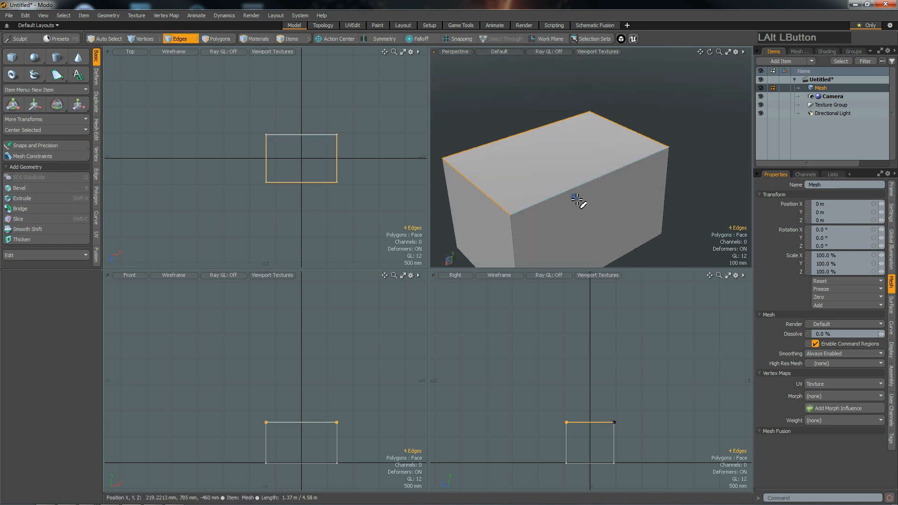
pyautogui.press('3')
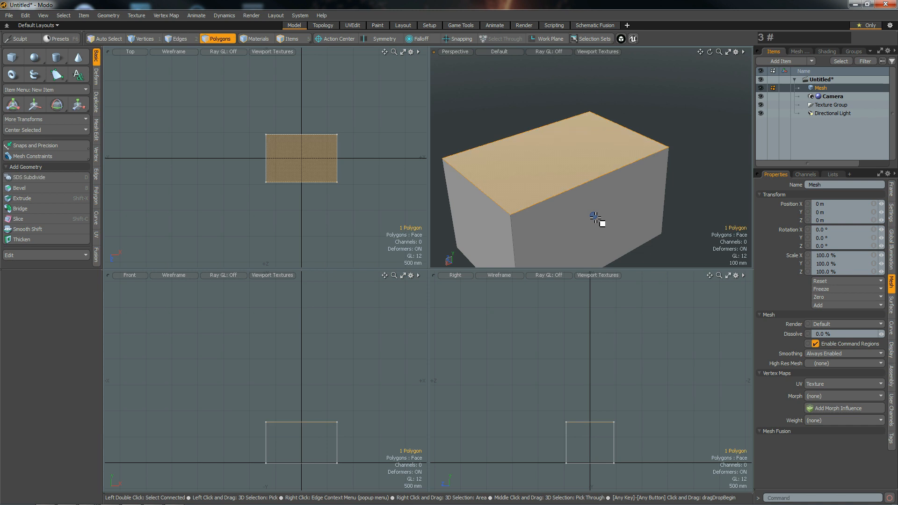
pyautogui.click(536, 184)
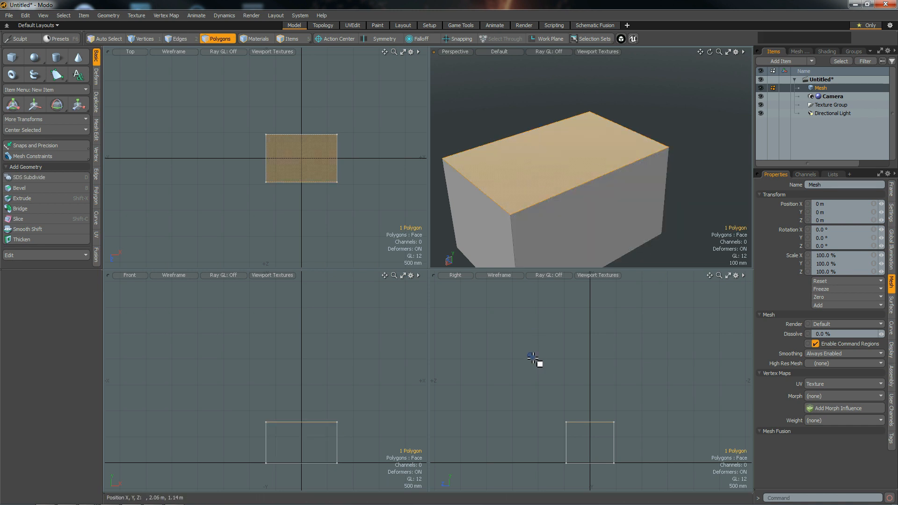
pyautogui.press('Delete')
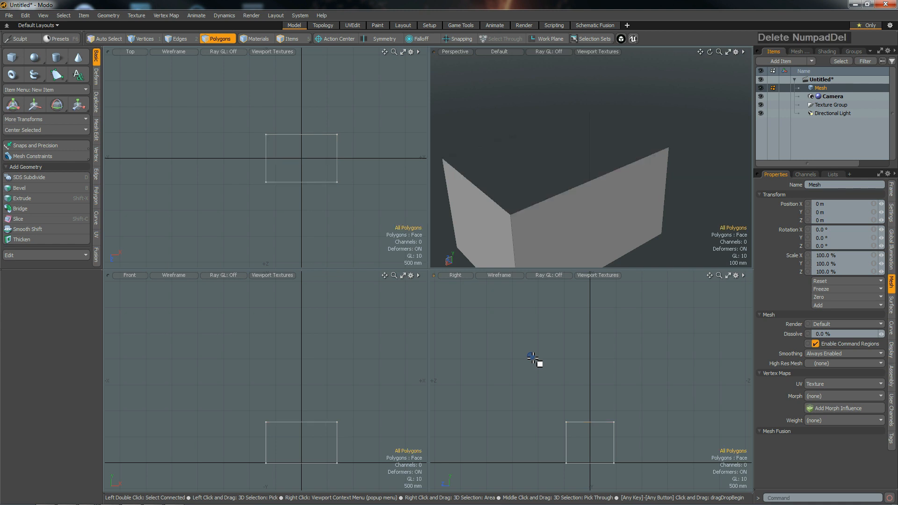
# Select the four vertices around the open top in order and make a polygon from them
pyautogui.press('1')
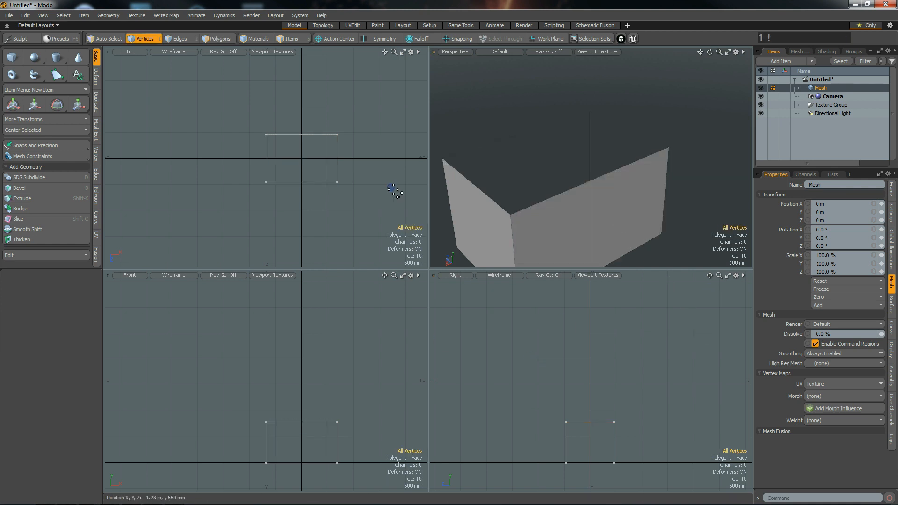
pyautogui.click(443, 160)
pyautogui.keyDown('shift'); pyautogui.click(510, 214); pyautogui.keyUp('shift')
pyautogui.keyDown('shift'); pyautogui.click(670, 148); pyautogui.keyUp('shift')
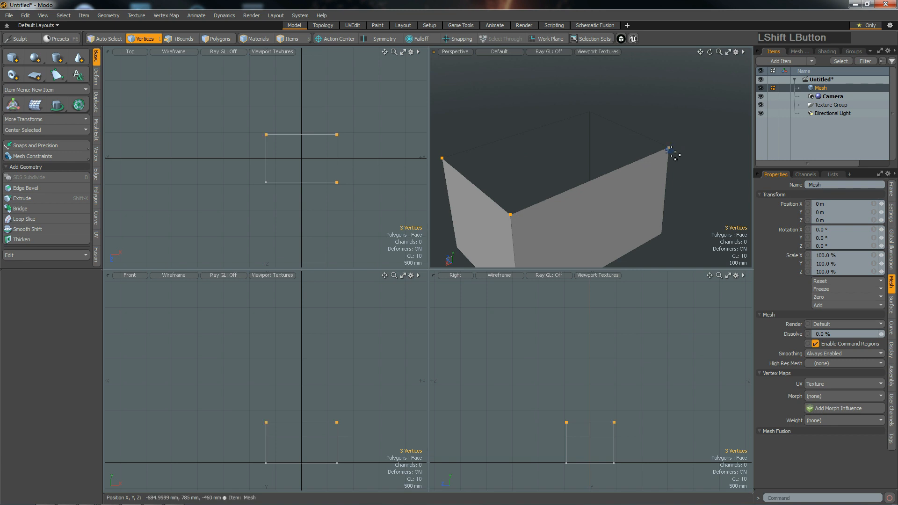
pyautogui.keyDown('shift'); pyautogui.click(590, 112); pyautogui.keyUp('shift')
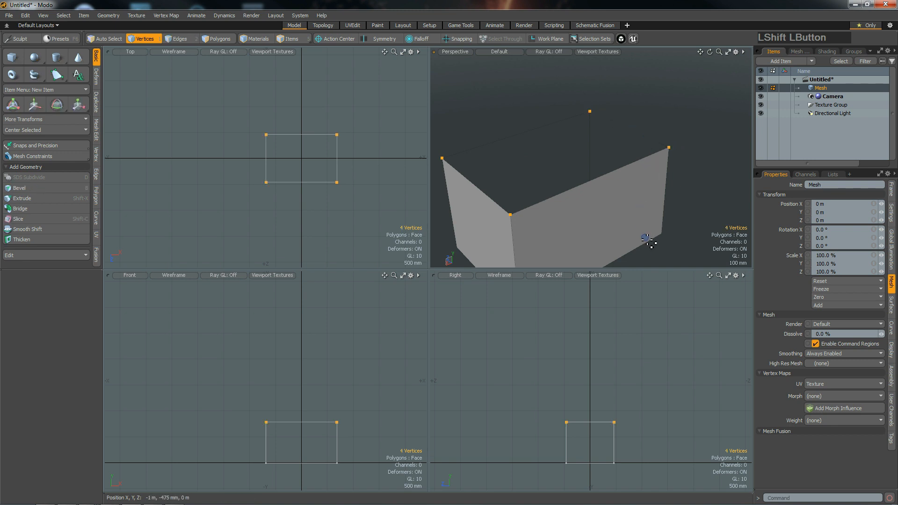
pyautogui.press('p')
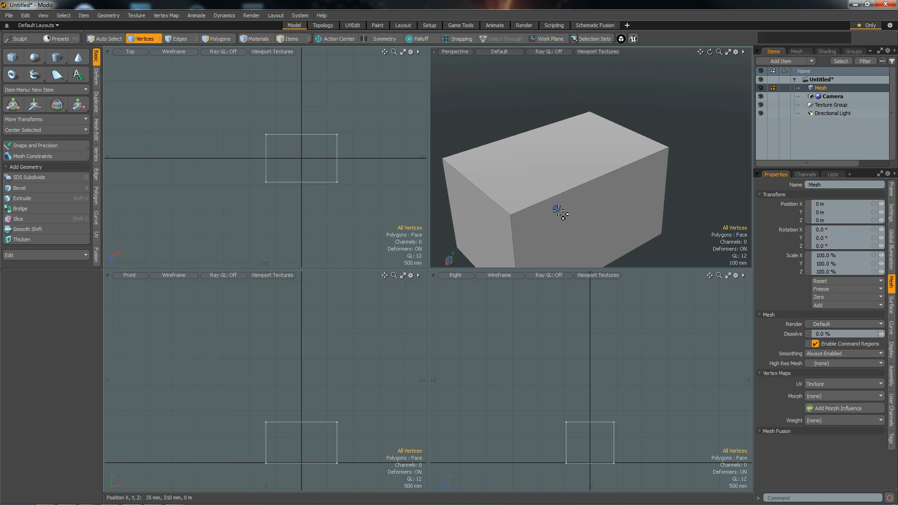
# Select the box's top polygon and convert the selection to edges, to vertices, and back to a polygon
pyautogui.press('alt')
pyautogui.moveTo(570, 220)
pyautogui.keyDown('alt'); pyautogui.mouseDown()
pyautogui.moveTo(560, 225)
pyautogui.moveTo(567, 209)
pyautogui.mouseUp(); pyautogui.keyUp('alt')
pyautogui.press('2')
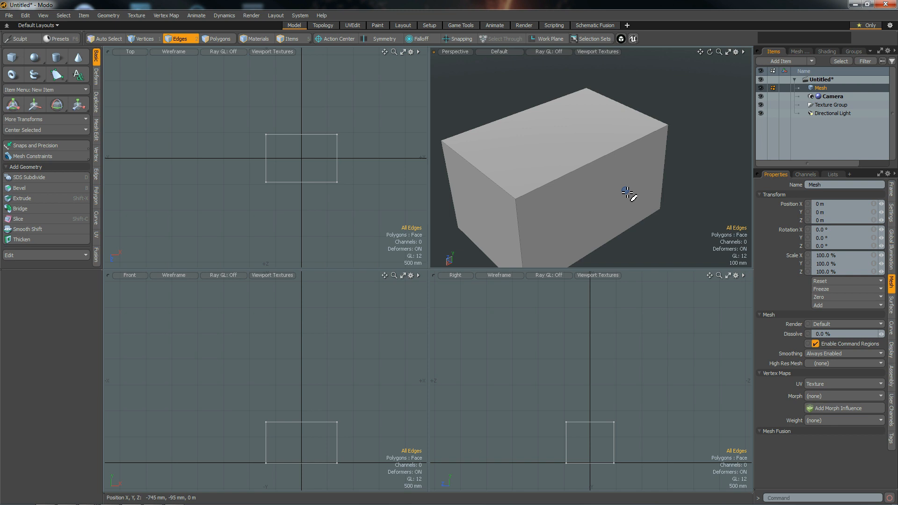
pyautogui.press('3')
pyautogui.click(559, 163)
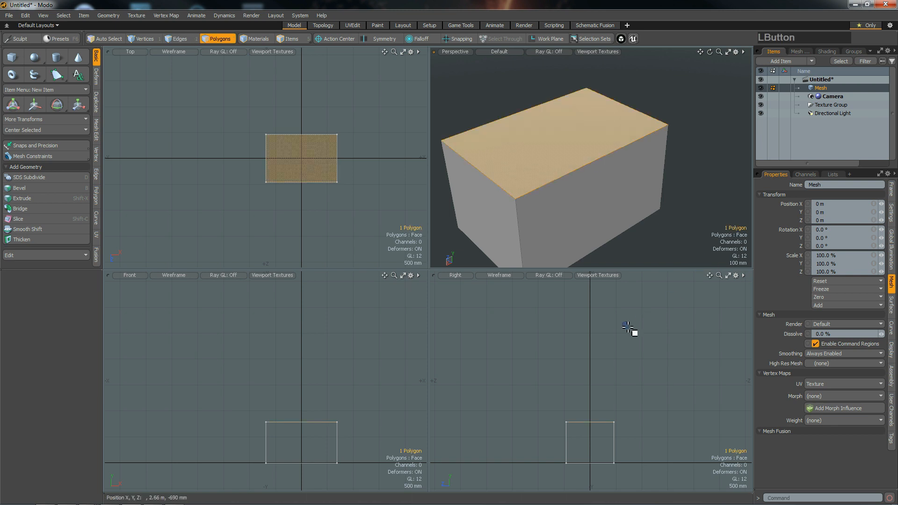
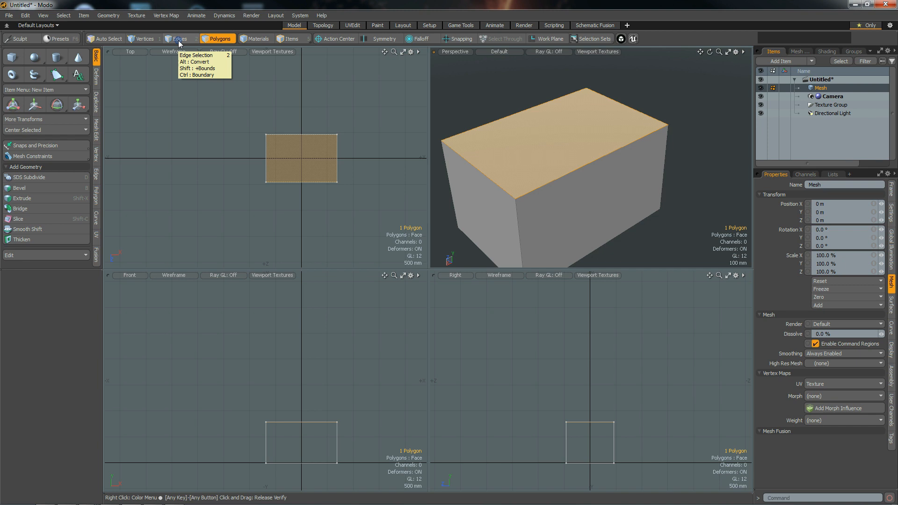
pyautogui.hotkey('alt', '2')
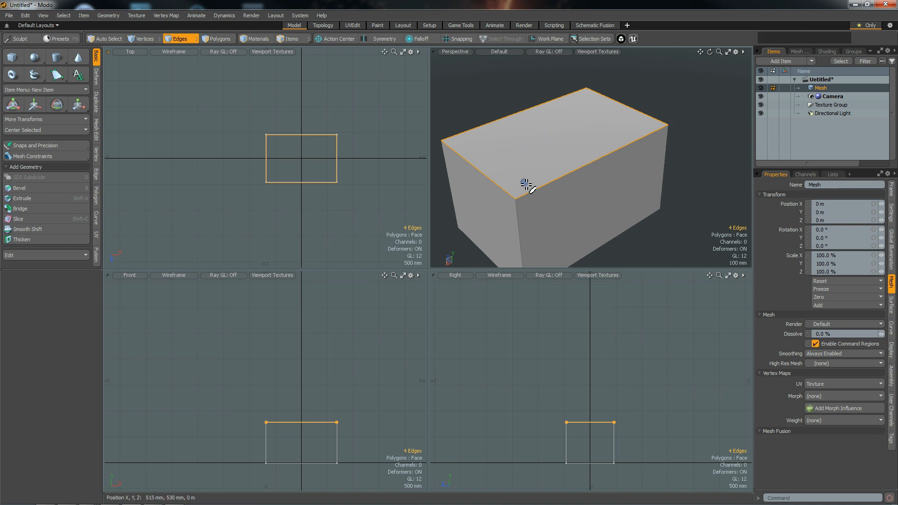
pyautogui.hotkey('alt', '1')
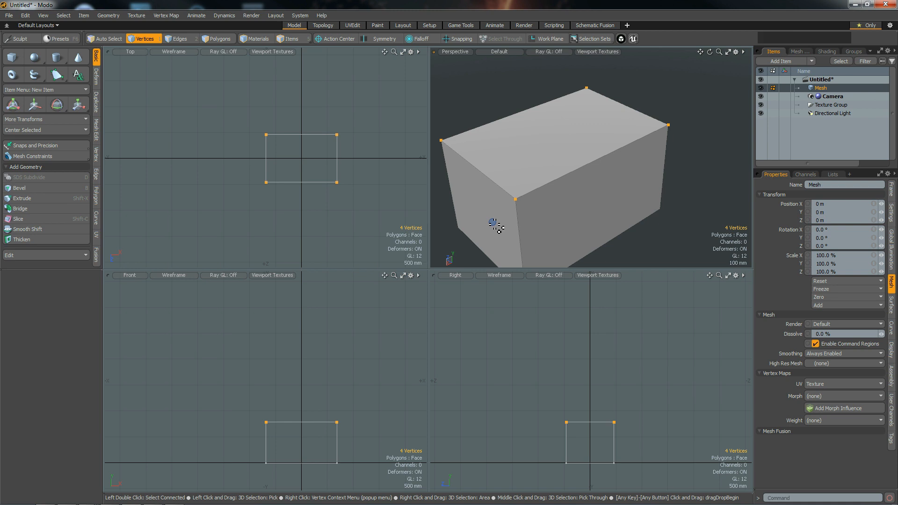
pyautogui.press('alt')
pyautogui.hotkey('alt', '3')
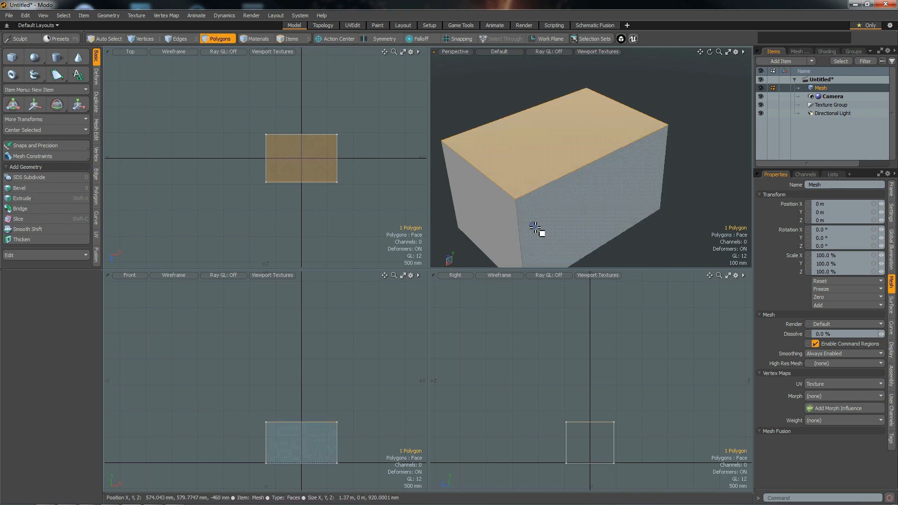
# Deselect one of the top's four corner vertices and try to convert the remaining three to a polygon selection
pyautogui.press('1')
pyautogui.keyDown('ctrl'); pyautogui.moveTo(654, 108); pyautogui.dragTo(689, 140, button='right'); pyautogui.keyUp('ctrl')
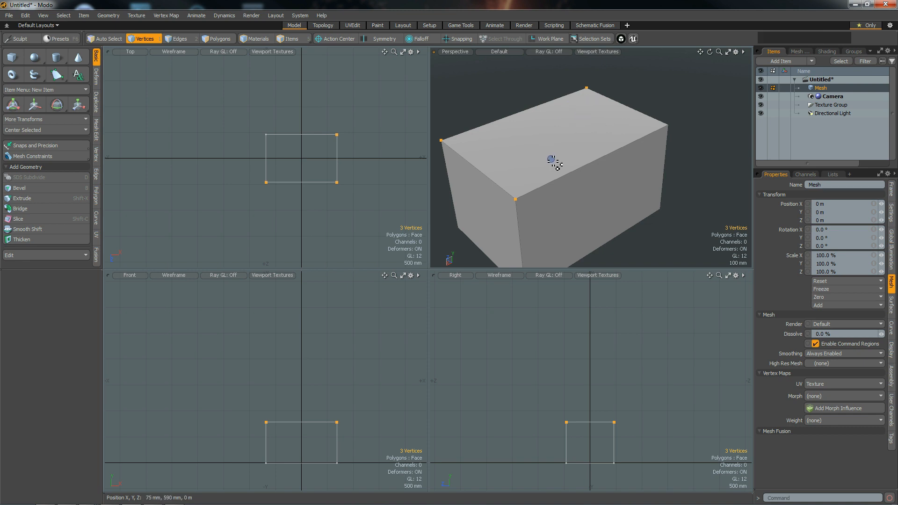
pyautogui.press('3')
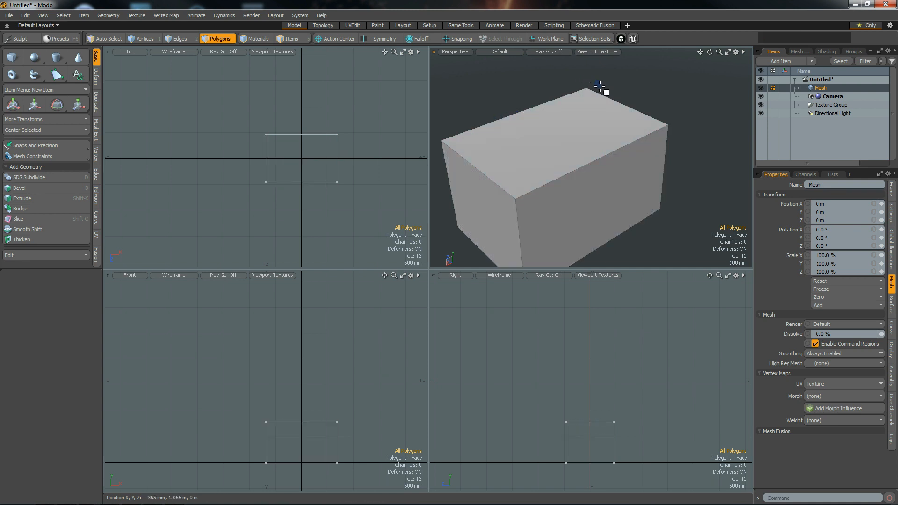
# Select the box's top polygon, try a polygon bevel on it, and undo the bevel
pyautogui.click(557, 160)
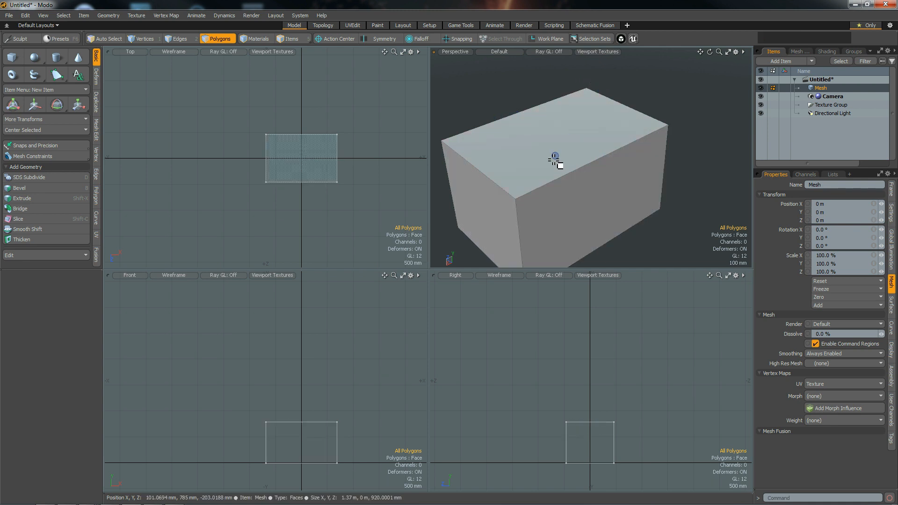
pyautogui.click(627, 124)
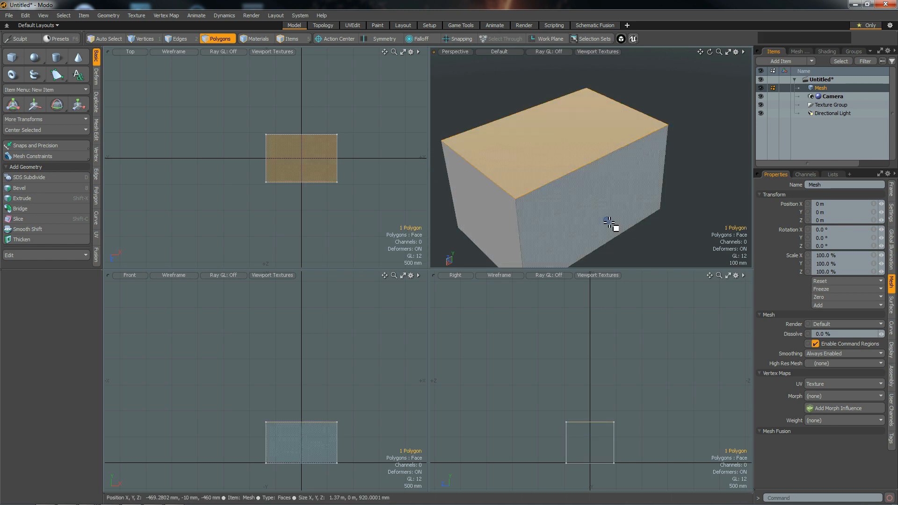
pyautogui.keyDown('alt'); pyautogui.moveTo(573, 206); pyautogui.dragTo(610, 176); pyautogui.keyUp('alt')
pyautogui.keyDown('alt'); pyautogui.moveTo(595, 176); pyautogui.dragTo(572, 171); pyautogui.keyUp('alt')
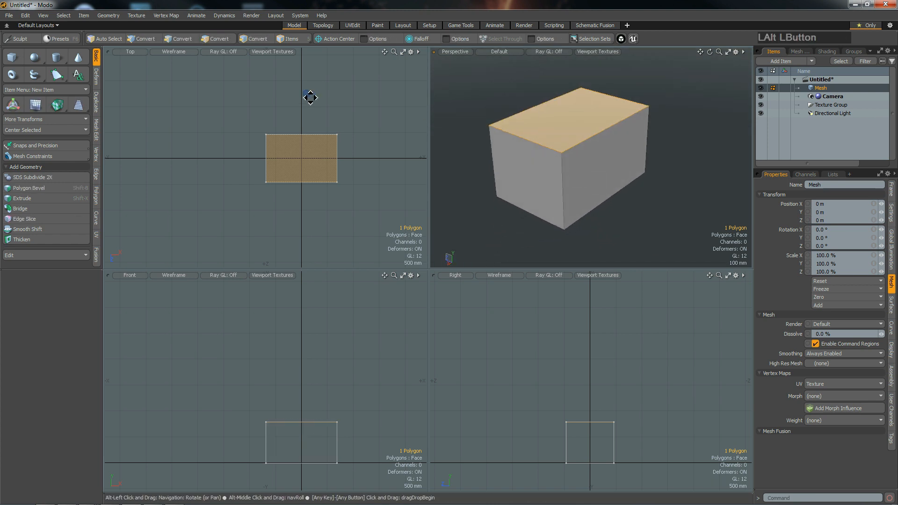
pyautogui.click(586, 140)
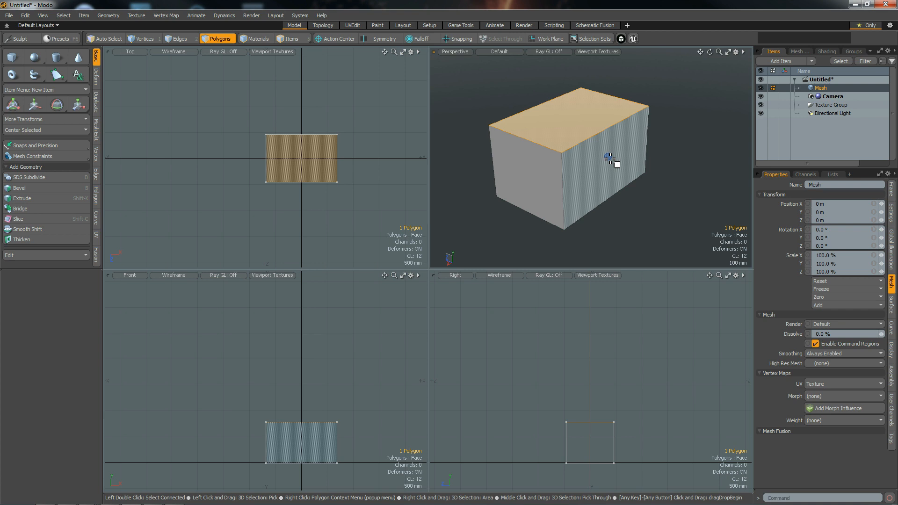
pyautogui.press('b')
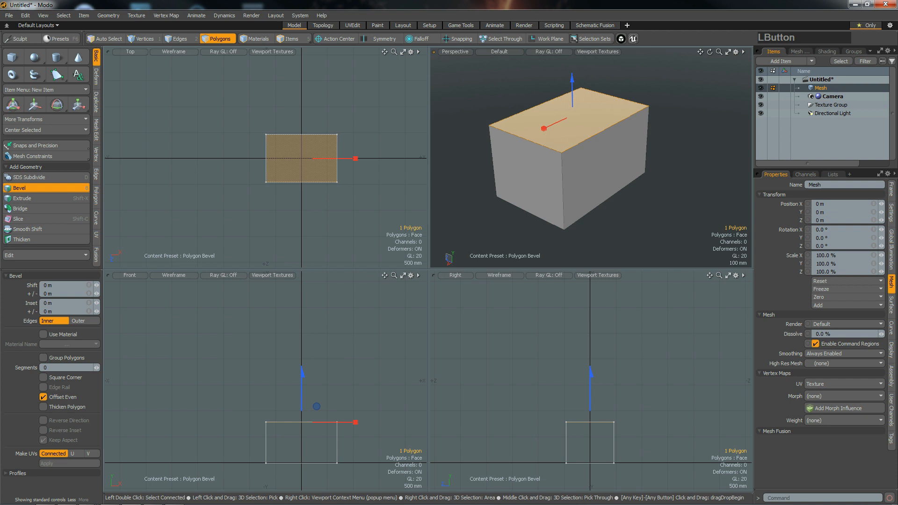
pyautogui.moveTo(301, 392); pyautogui.dragTo(358, 397)
pyautogui.press('space')
pyautogui.hotkey('ctrl', 'z')
# Switch to edge selection and bevel one long top edge of the box with an inset value of about 220 mm
pyautogui.press('2')
pyautogui.click(585, 141)
pyautogui.keyDown('alt'); pyautogui.moveTo(619, 163); pyautogui.dragTo(595, 160); pyautogui.keyUp('alt')
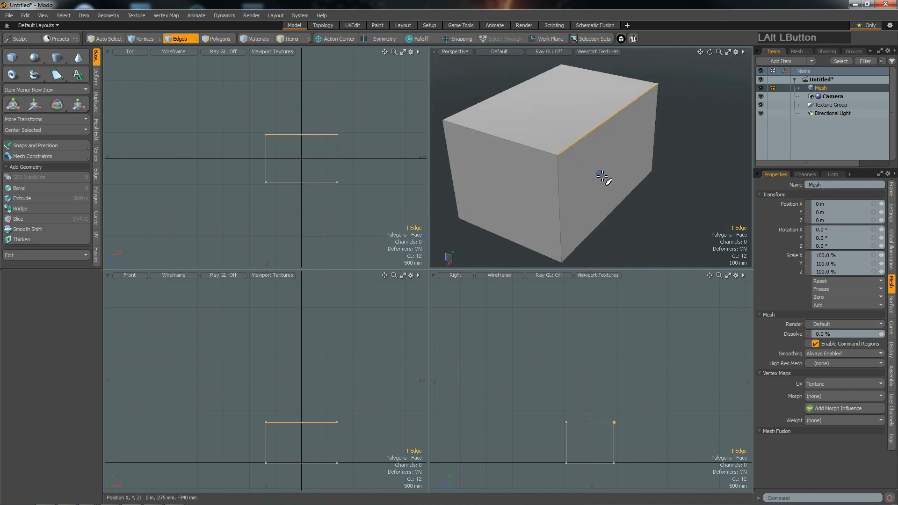
pyautogui.press('b')
pyautogui.click(398, 357)
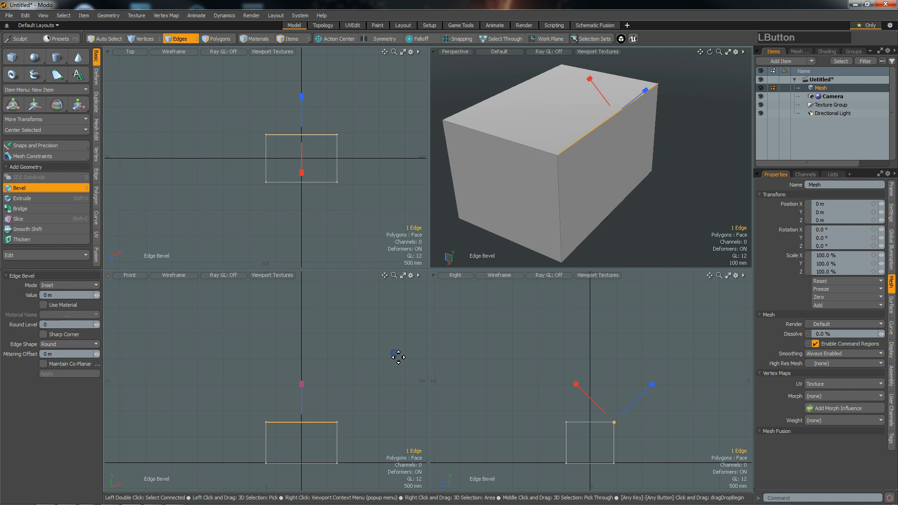
pyautogui.moveTo(650, 388); pyautogui.dragTo(476, 384)
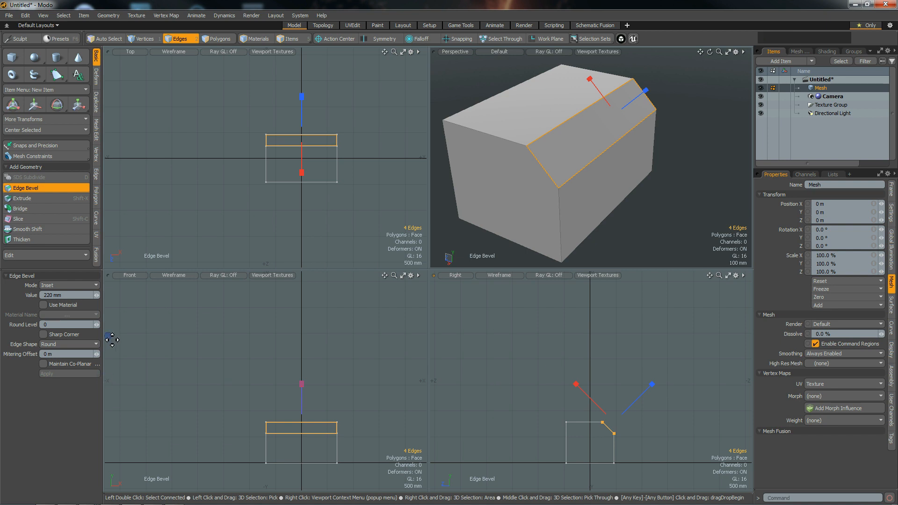
# Set the edge bevel's round level to 7, widen the bevel, and drop the tool
pyautogui.click(96, 325)
pyautogui.click(97, 325)
pyautogui.click(97, 325)
pyautogui.click(97, 325)
pyautogui.click(97, 324)
pyautogui.click(97, 325)
pyautogui.click(97, 325)
pyautogui.keyDown('alt'); pyautogui.moveTo(601, 396); pyautogui.dragTo(574, 363); pyautogui.keyUp('alt')
pyautogui.scroll(3, 613, 369)
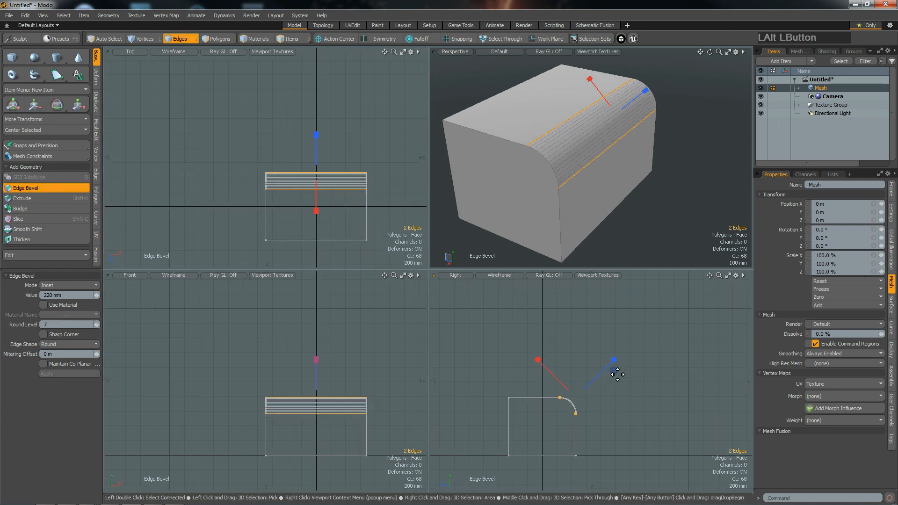
pyautogui.keyDown('alt'); pyautogui.moveTo(573, 395); pyautogui.dragTo(619, 380); pyautogui.keyUp('alt')
pyautogui.press('space')
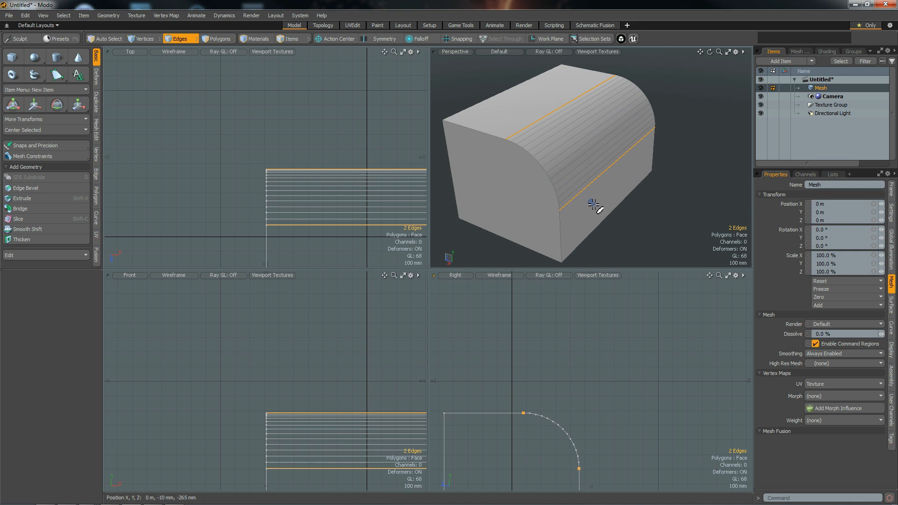
# Undo the edge bevel and select the near top corner vertex of the box
pyautogui.hotkey('ctrl', 'z')
pyautogui.press('2')
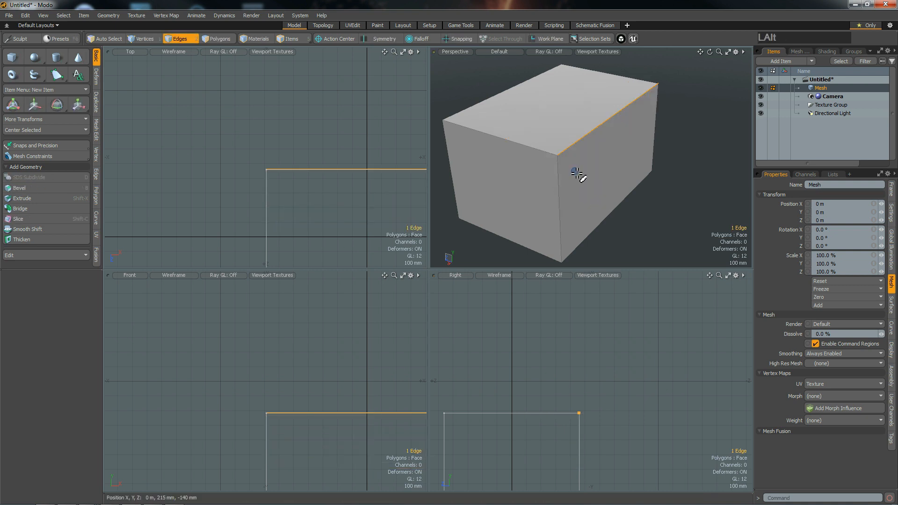
pyautogui.press('1')
pyautogui.click(563, 159)
pyautogui.keyDown('alt'); pyautogui.moveTo(571, 184); pyautogui.dragTo(595, 200); pyautogui.keyUp('alt')
pyautogui.scroll(3, 571, 180)
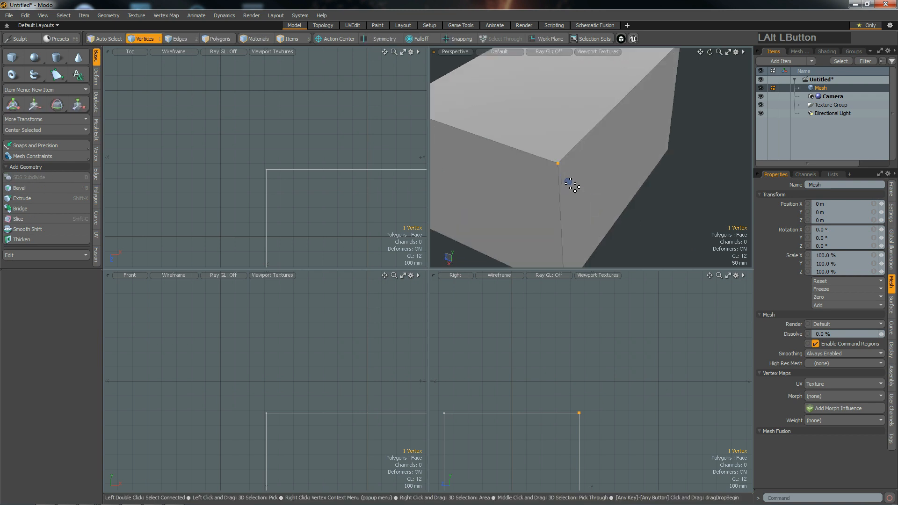
# Bevel the corner vertex with an inset of about 555 mm and a round level of 6, and drop the tool
pyautogui.press('b')
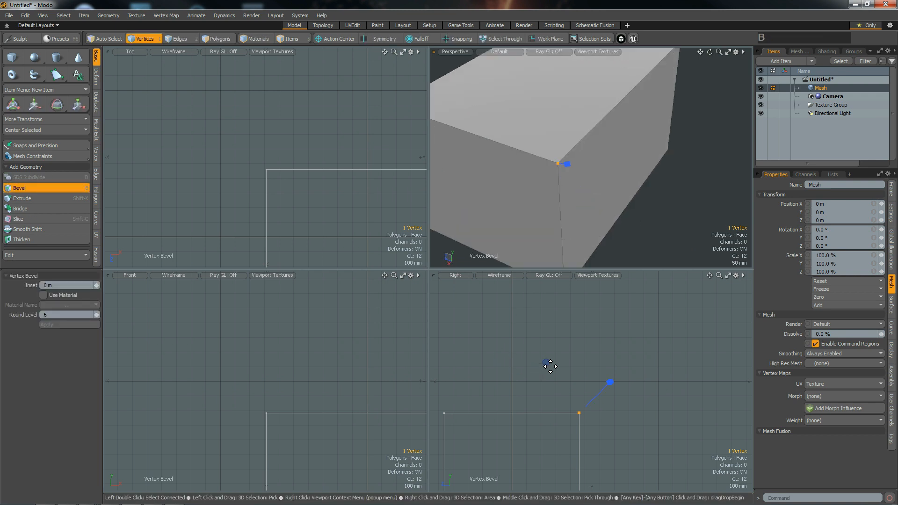
pyautogui.click(550, 365)
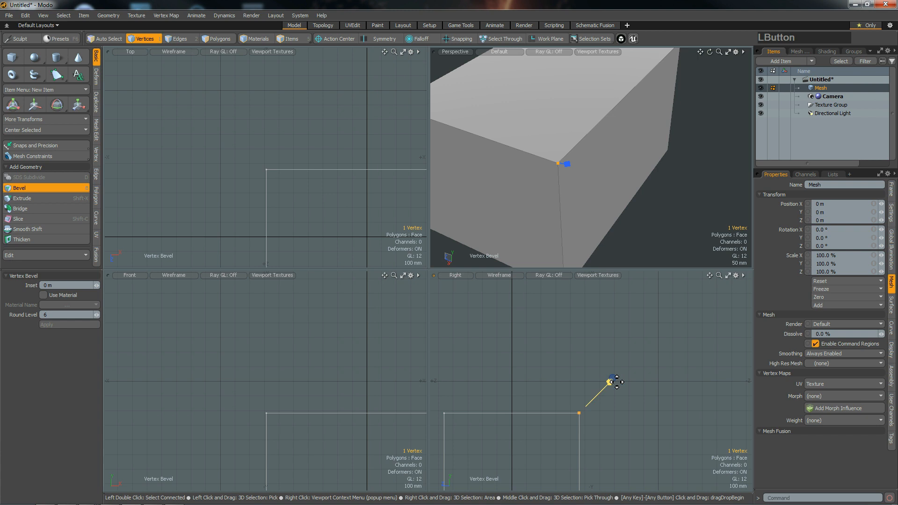
pyautogui.moveTo(610, 382); pyautogui.dragTo(612, 379)
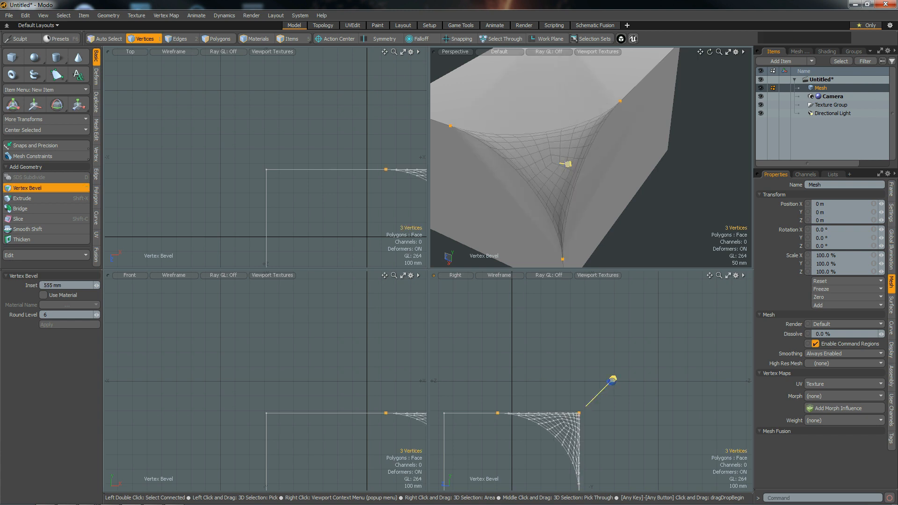
pyautogui.keyDown('alt'); pyautogui.moveTo(537, 184); pyautogui.dragTo(553, 243); pyautogui.keyUp('alt')
pyautogui.press('space')
# Bevel the three large polygons around the rounded corner with an inset of about 41 mm, and clear the selection
pyautogui.press('3')
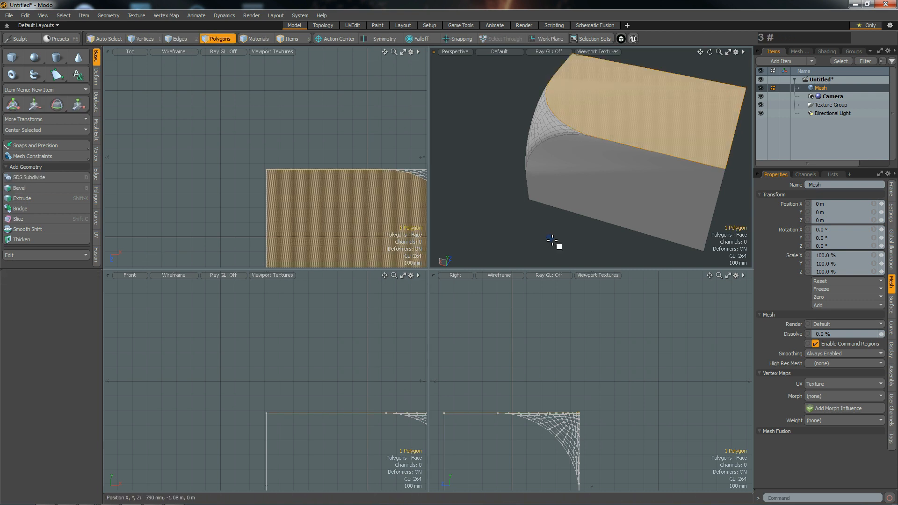
pyautogui.click(653, 132)
pyautogui.keyDown('shift'); pyautogui.click(632, 191); pyautogui.keyUp('shift')
pyautogui.keyDown('alt'); pyautogui.moveTo(567, 192); pyautogui.dragTo(720, 171); pyautogui.keyUp('alt')
pyautogui.keyDown('shift'); pyautogui.click(530, 224); pyautogui.keyUp('shift')
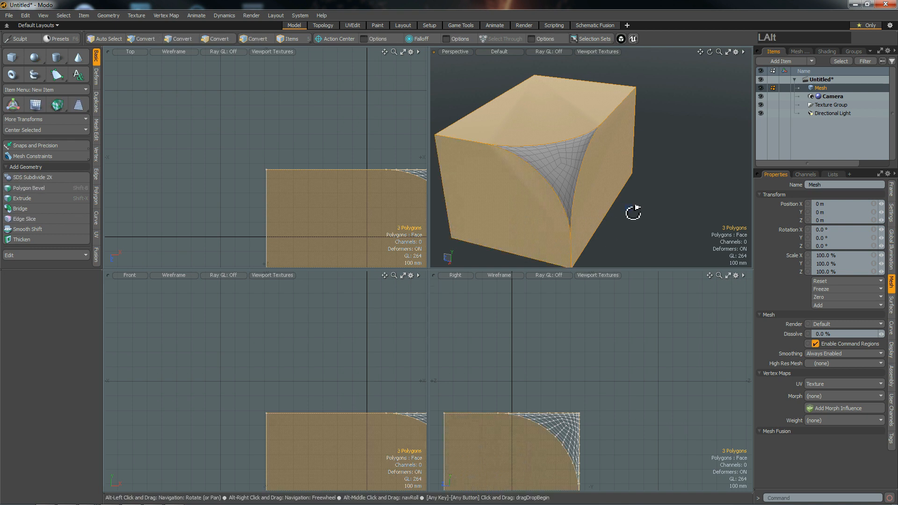
pyautogui.keyDown('alt'); pyautogui.moveTo(633, 209); pyautogui.dragTo(605, 217); pyautogui.keyUp('alt')
pyautogui.press('b')
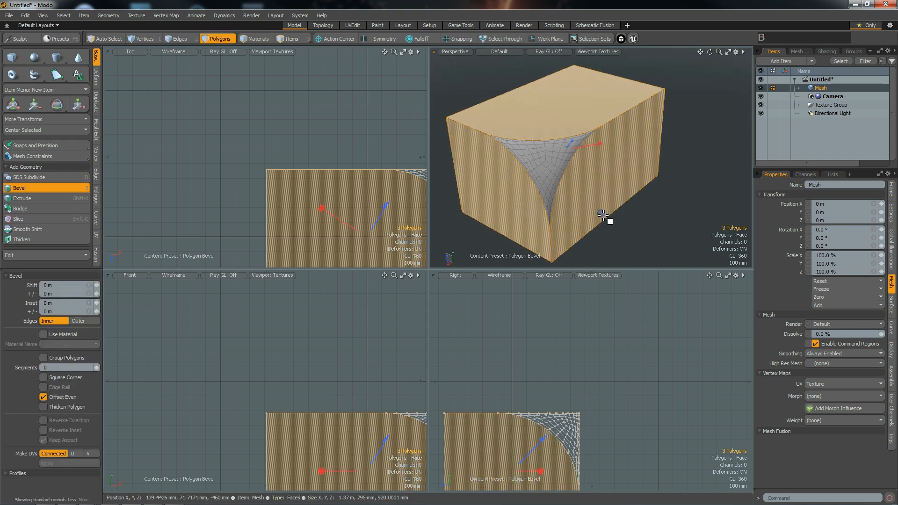
pyautogui.moveTo(326, 212); pyautogui.dragTo(323, 209)
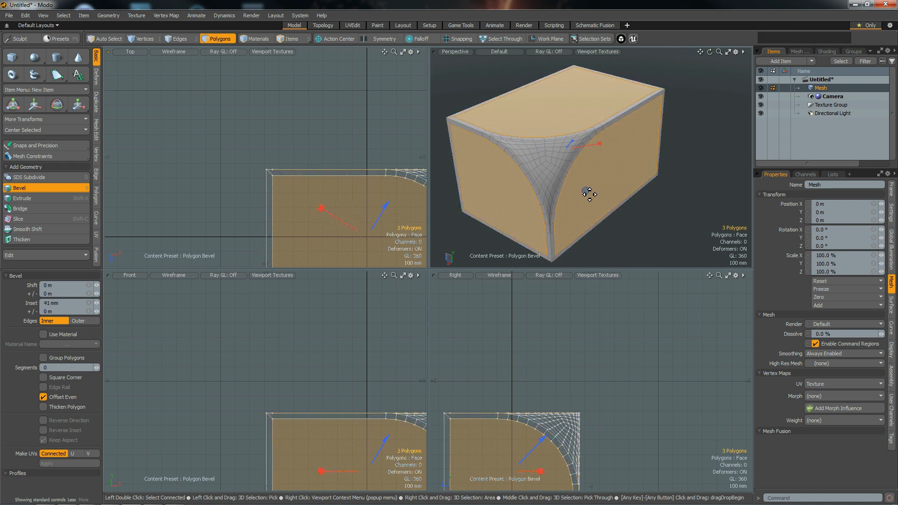
pyautogui.press('space')
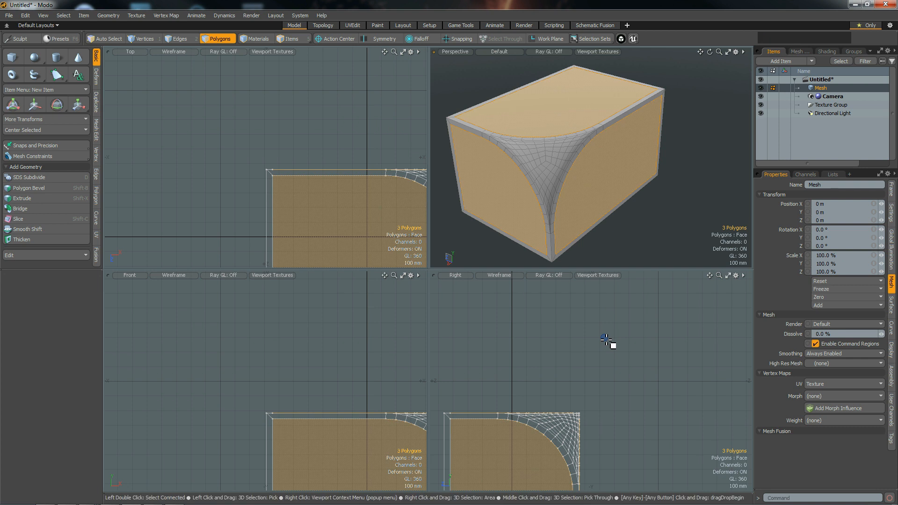
pyautogui.click(606, 340)
# Examine the inset faces and the rounded corner mesh from several angles and in the top view
pyautogui.keyDown('alt'); pyautogui.moveTo(682, 184); pyautogui.dragTo(742, 154); pyautogui.keyUp('alt')
pyautogui.keyDown('alt'); pyautogui.moveTo(673, 165); pyautogui.dragTo(602, 169); pyautogui.keyUp('alt')
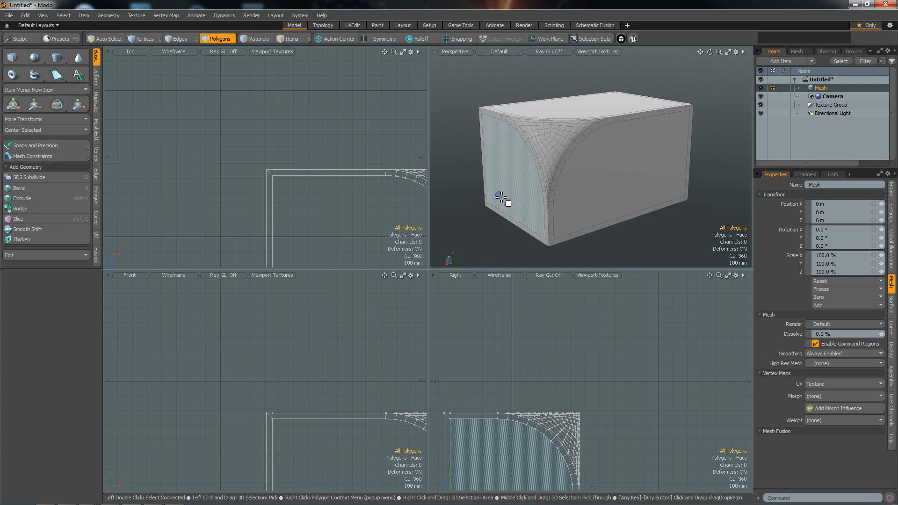
pyautogui.press('alt')
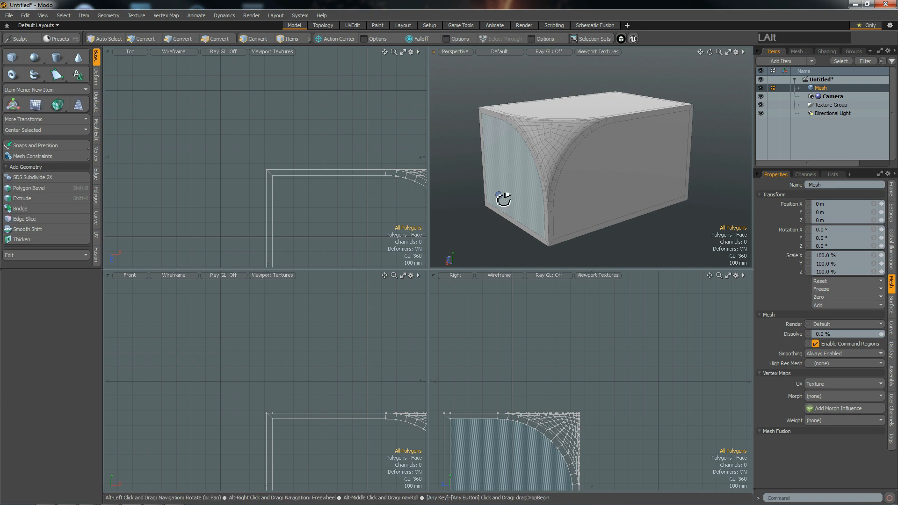
pyautogui.keyDown('alt'); pyautogui.moveTo(551, 176); pyautogui.dragTo(569, 183); pyautogui.keyUp('alt')
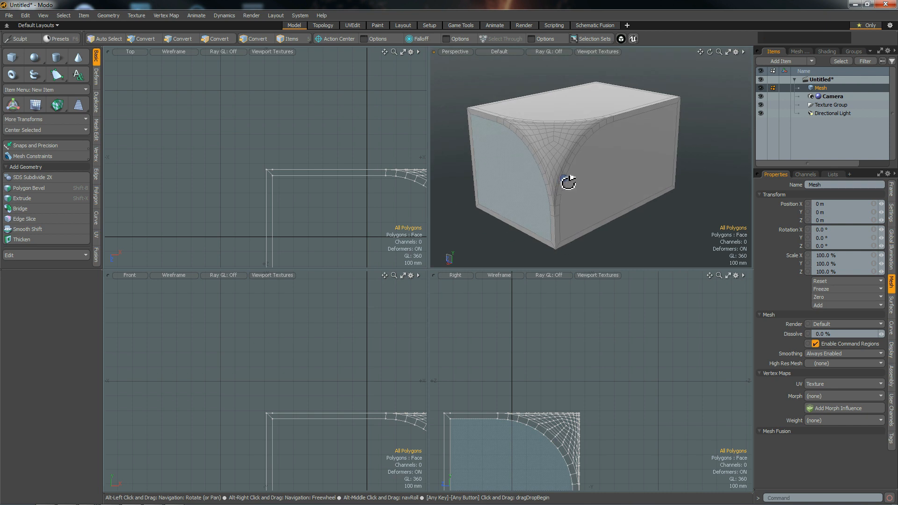
pyautogui.press('shift')
pyautogui.keyDown('alt'); pyautogui.keyDown('shift'); pyautogui.moveTo(565, 181); pyautogui.dragTo(605, 168); pyautogui.keyUp('shift'); pyautogui.keyUp('alt')
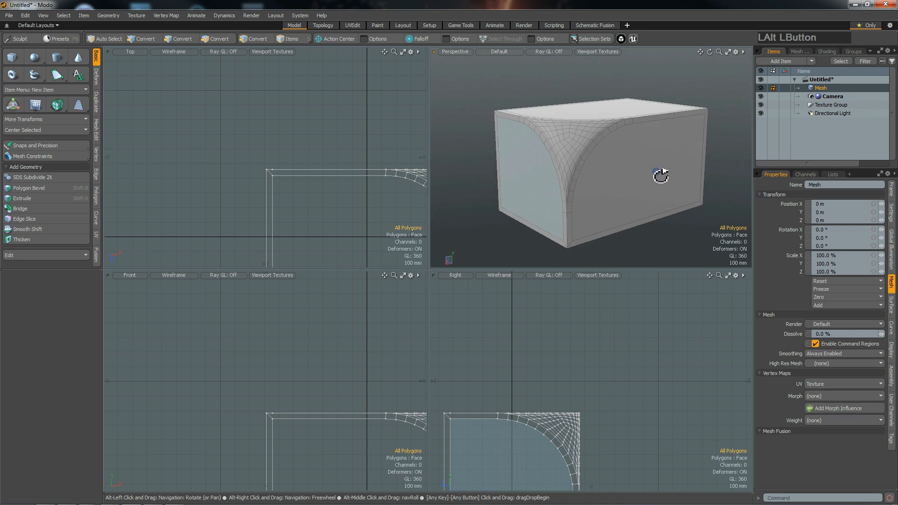
pyautogui.keyDown('alt'); pyautogui.keyDown('shift'); pyautogui.moveTo(631, 166); pyautogui.dragTo(607, 184); pyautogui.keyUp('shift'); pyautogui.keyUp('alt')
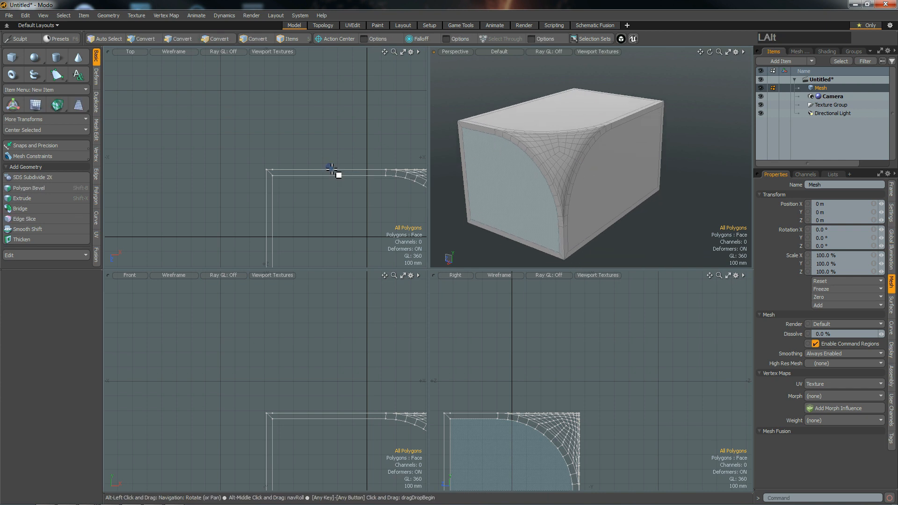
pyautogui.click(320, 141)
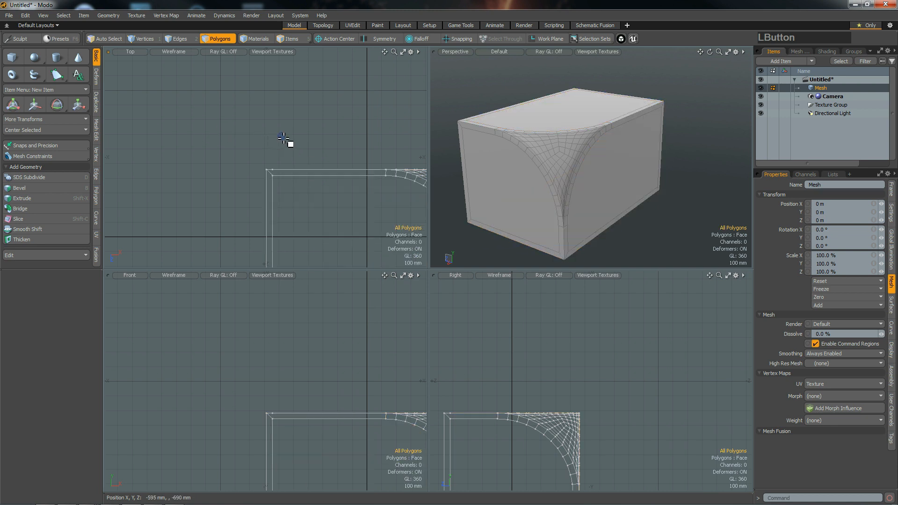
pyautogui.press('alt')
pyautogui.keyDown('alt'); pyautogui.moveTo(378, 209); pyautogui.dragTo(255, 137); pyautogui.keyUp('alt')
pyautogui.keyDown('alt'); pyautogui.moveTo(308, 197); pyautogui.dragTo(286, 189); pyautogui.keyUp('alt')
pyautogui.scroll(-2, 285, 188)
pyautogui.scroll(2, 286, 188)
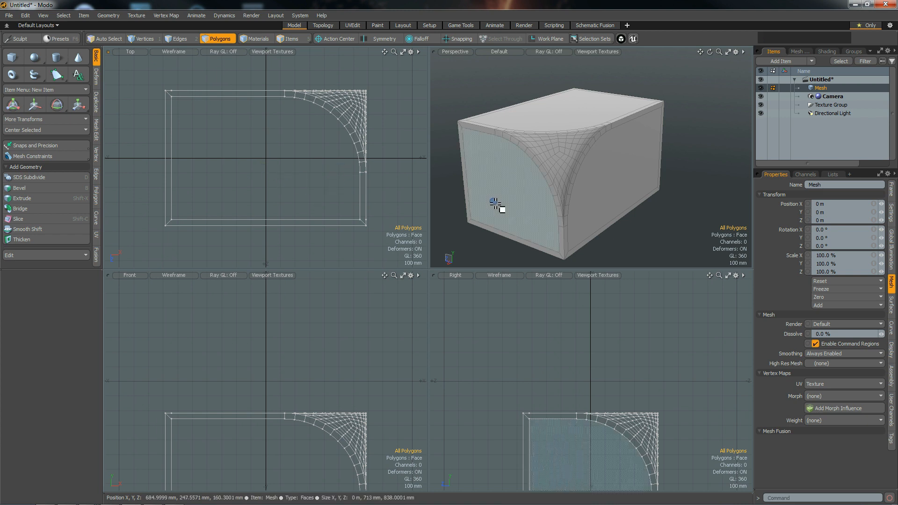
# Delete the mesh item that holds the beveled box from the scene, accepting removal of the last mesh
pyautogui.moveTo(307, 181)
pyautogui.keyDown('alt'); pyautogui.keyDown('shift'); pyautogui.mouseDown()
pyautogui.moveTo(298, 178)
pyautogui.moveTo(304, 187)
pyautogui.mouseUp(); pyautogui.keyUp('shift'); pyautogui.keyUp('alt')
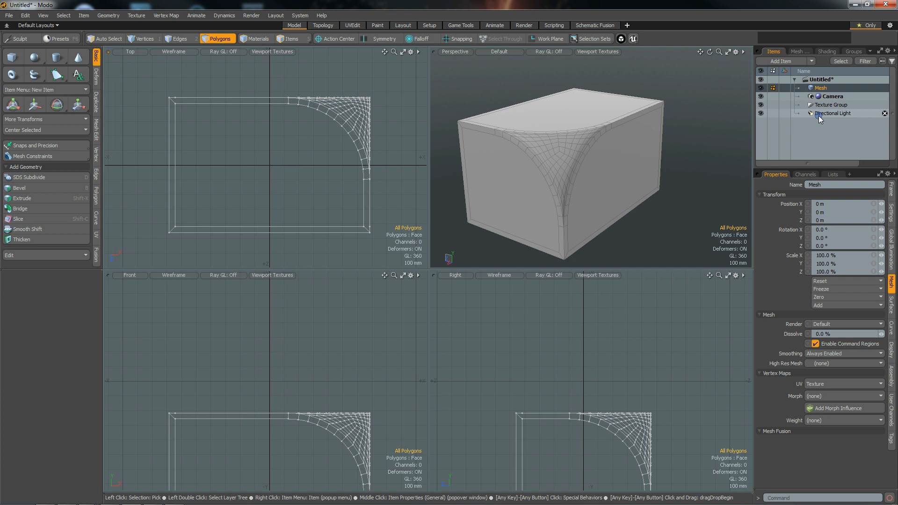
pyautogui.click(819, 89)
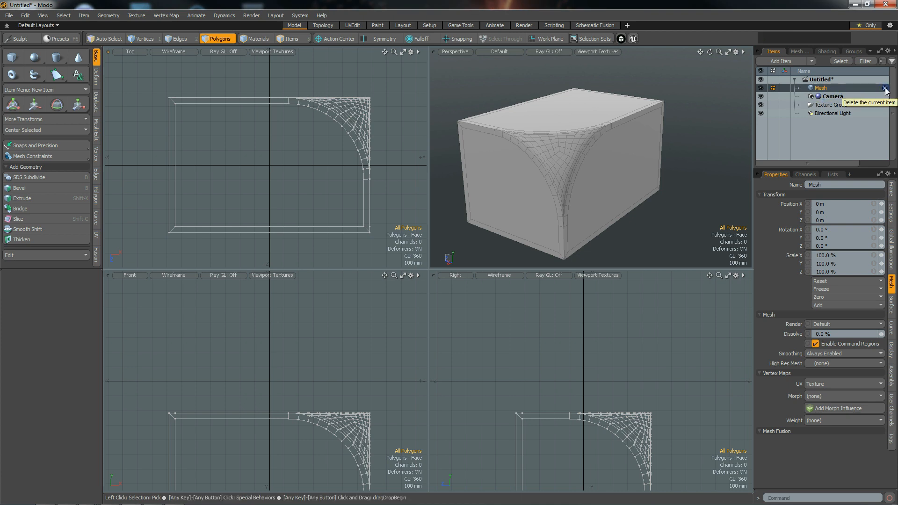
pyautogui.click(884, 88)
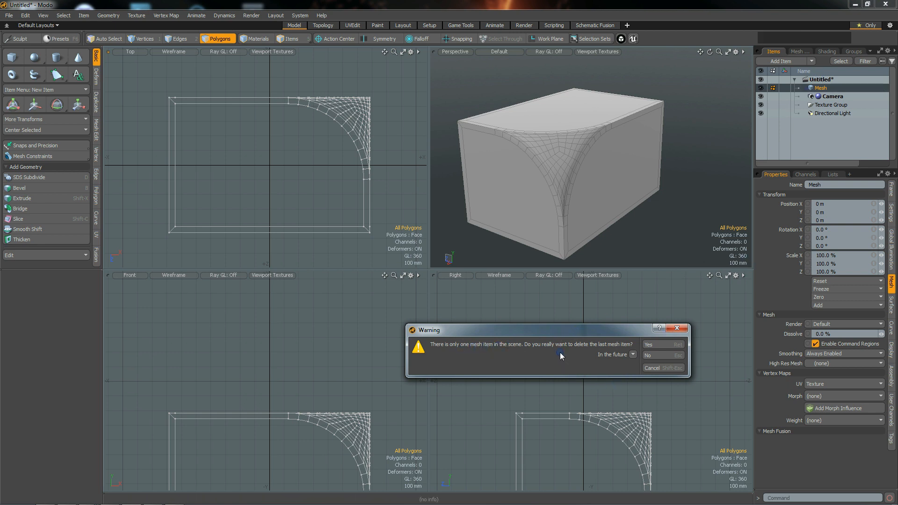
pyautogui.click(651, 342)
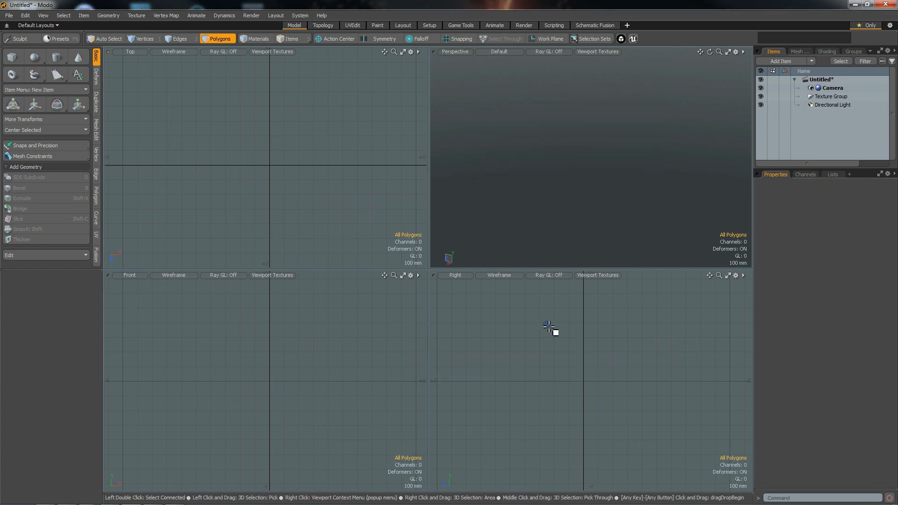
# Add four empty mesh items to the scene and make the first one, Mesh, active in vertex selection mode
pyautogui.press('n')
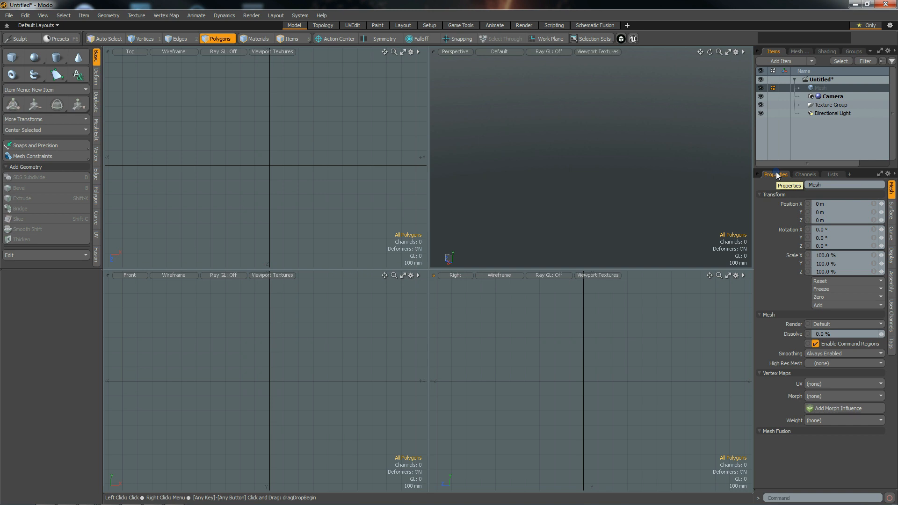
pyautogui.press('n')
pyautogui.press('n')
pyautogui.press('n')
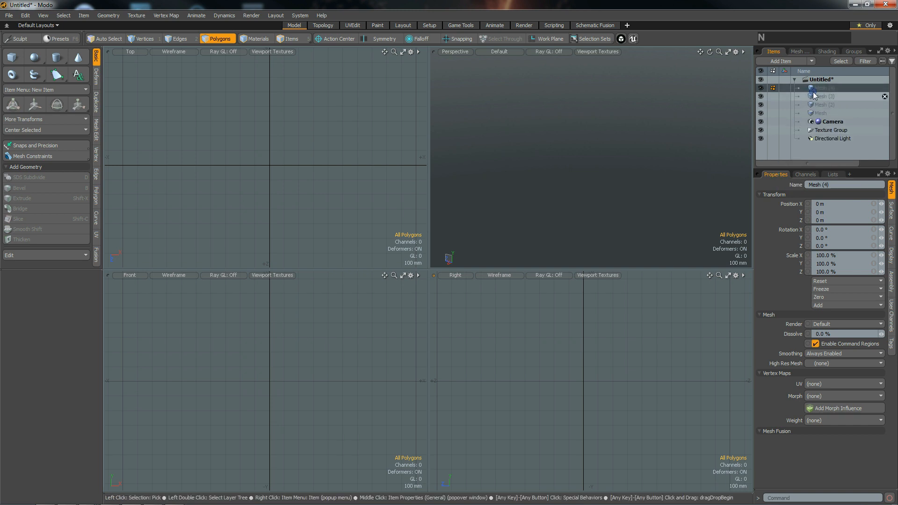
pyautogui.click(823, 114)
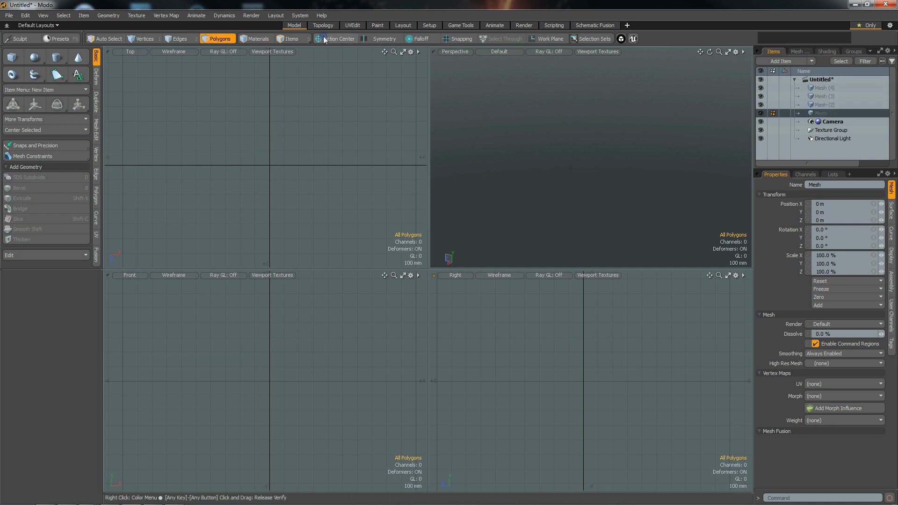
pyautogui.press('1')
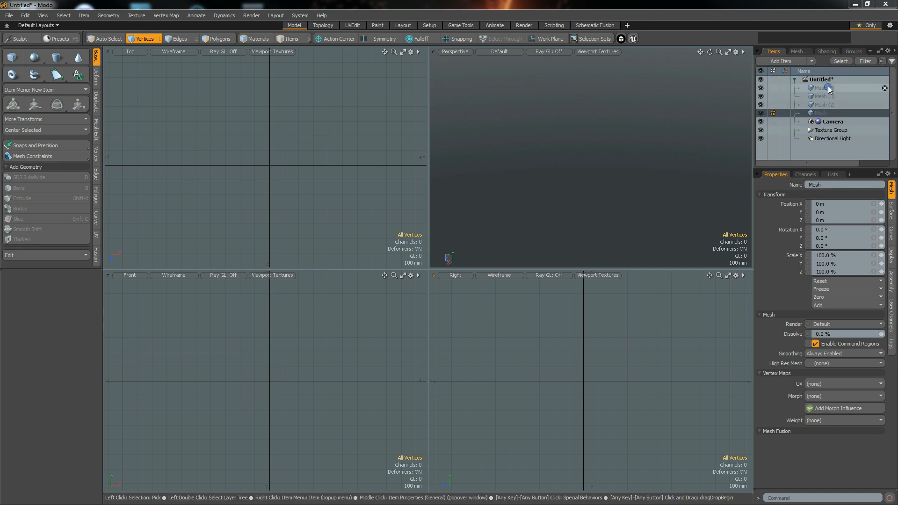
pyautogui.click(794, 80)
pyautogui.click(794, 79)
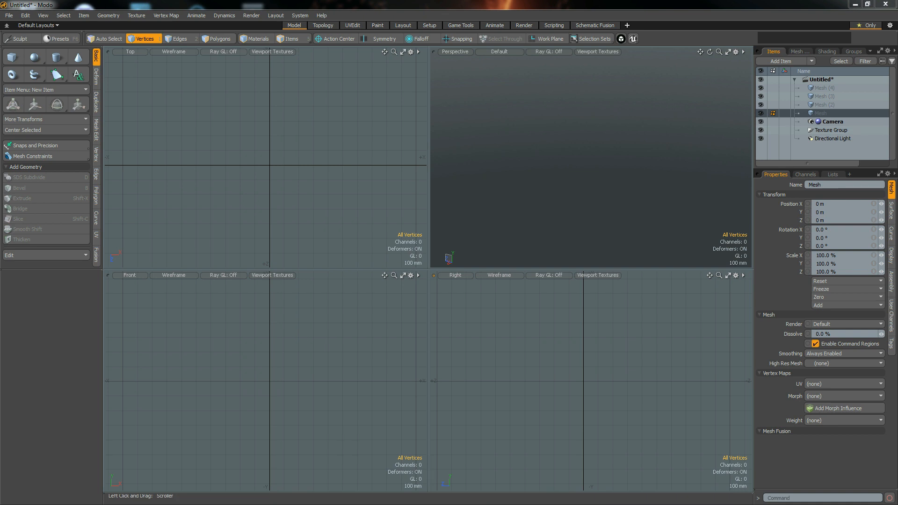
# Switch to the web browser and look through the YouTube channel's Modo tutorial uploads down to the oldest videos
pyautogui.click(154, 504)
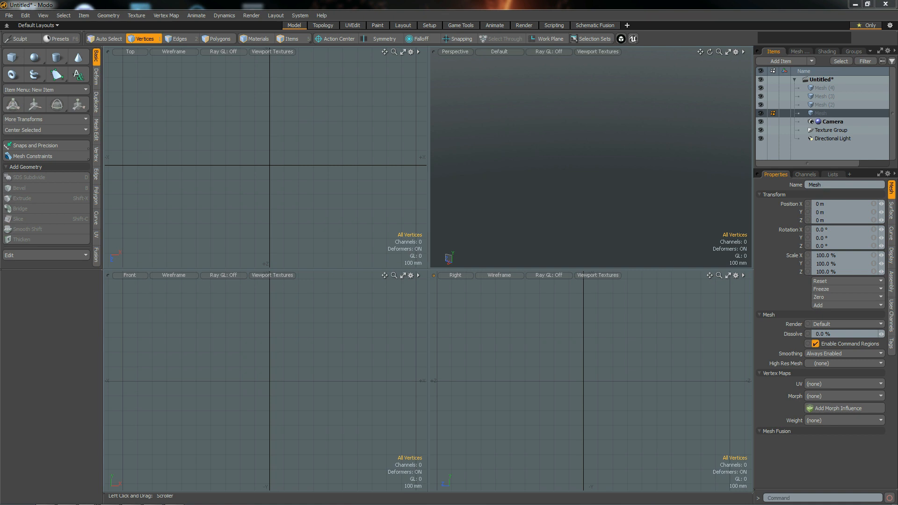
pyautogui.moveTo(897, 3); pyautogui.dragTo(462, 4)
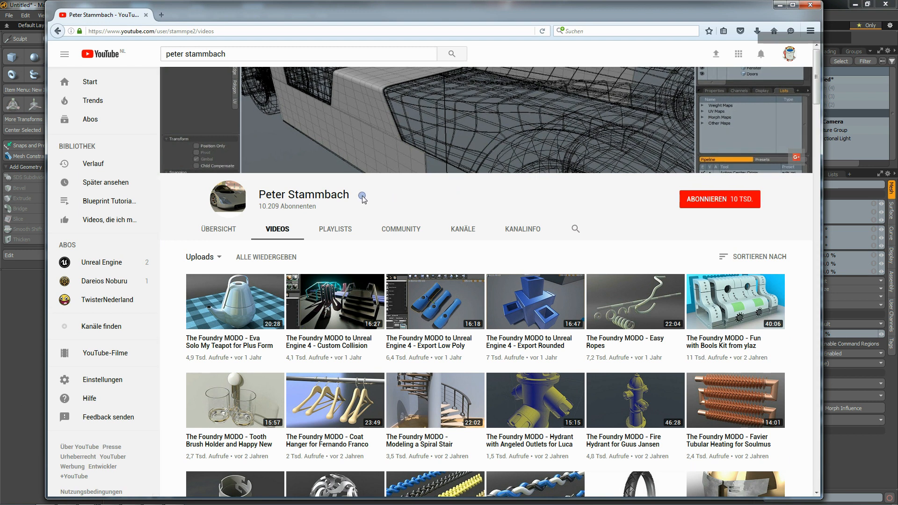
pyautogui.scroll(-1, 363, 199)
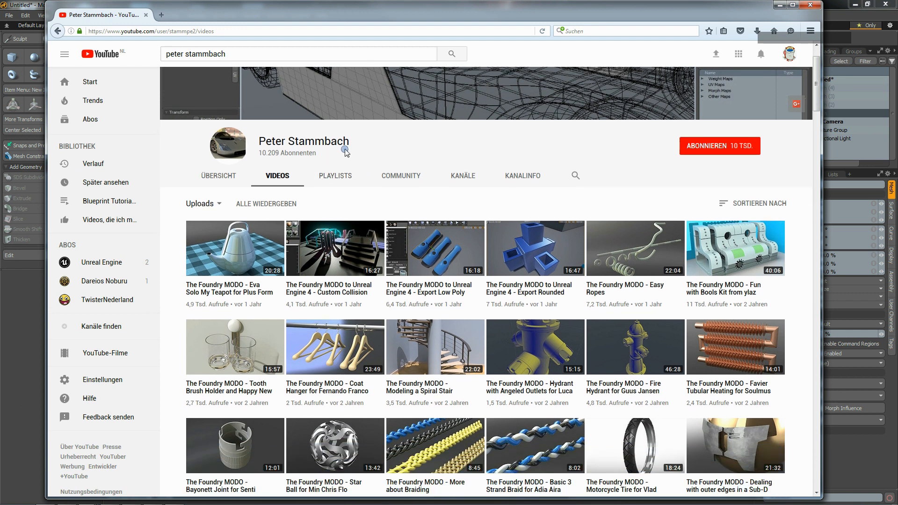
pyautogui.moveTo(351, 148); pyautogui.dragTo(386, 149)
pyautogui.click(387, 149)
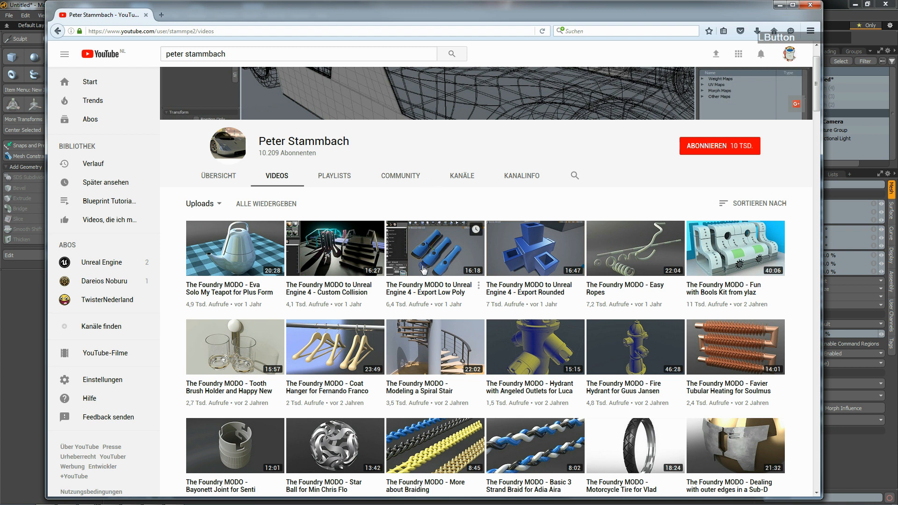
pyautogui.scroll(-5, 423, 268)
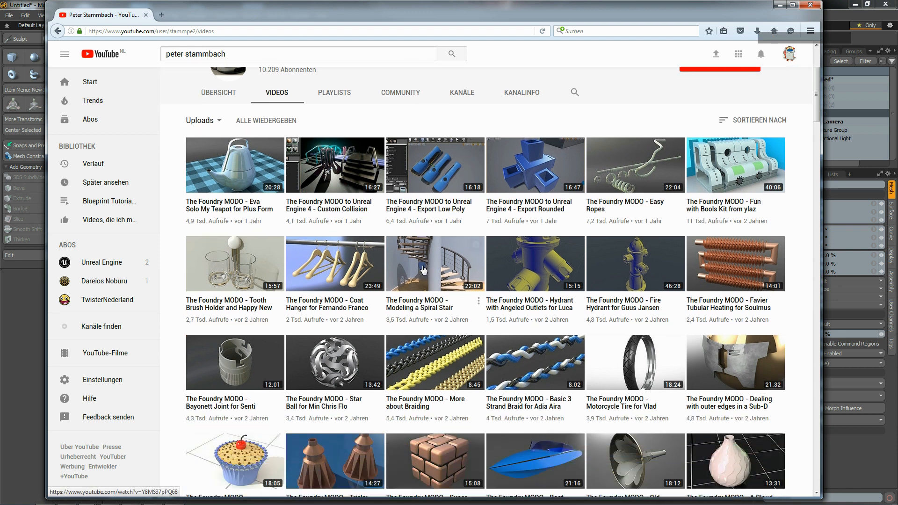
pyautogui.scroll(-7, 423, 268)
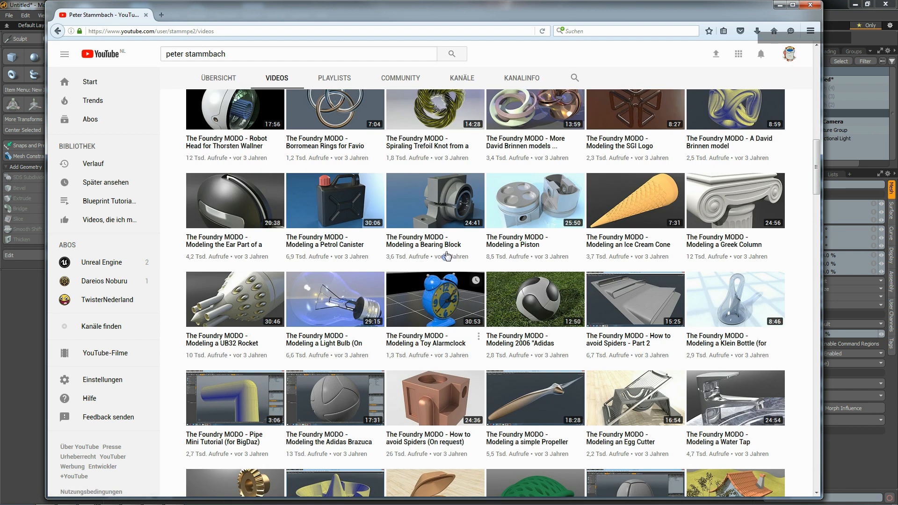
pyautogui.scroll(-9, 457, 194)
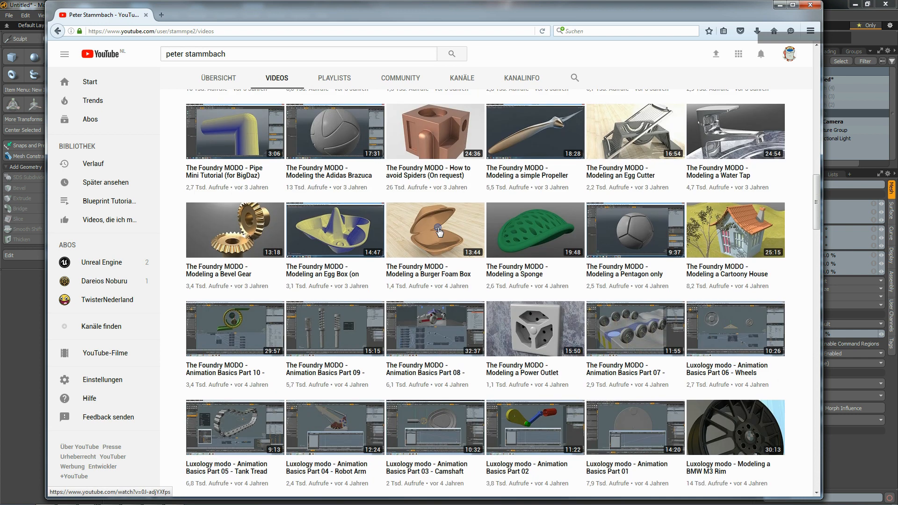
pyautogui.scroll(-1, 439, 232)
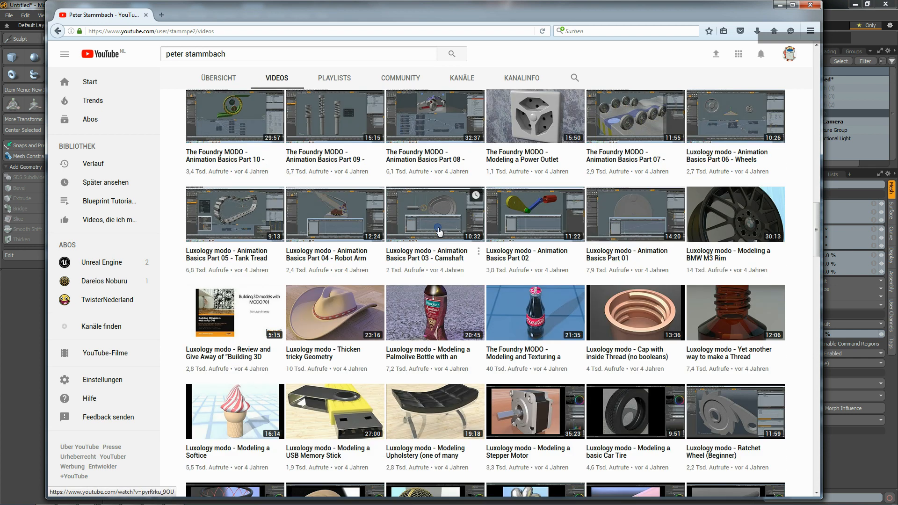
pyautogui.scroll(-5, 438, 230)
pyautogui.scroll(-4, 439, 230)
pyautogui.scroll(-6, 439, 230)
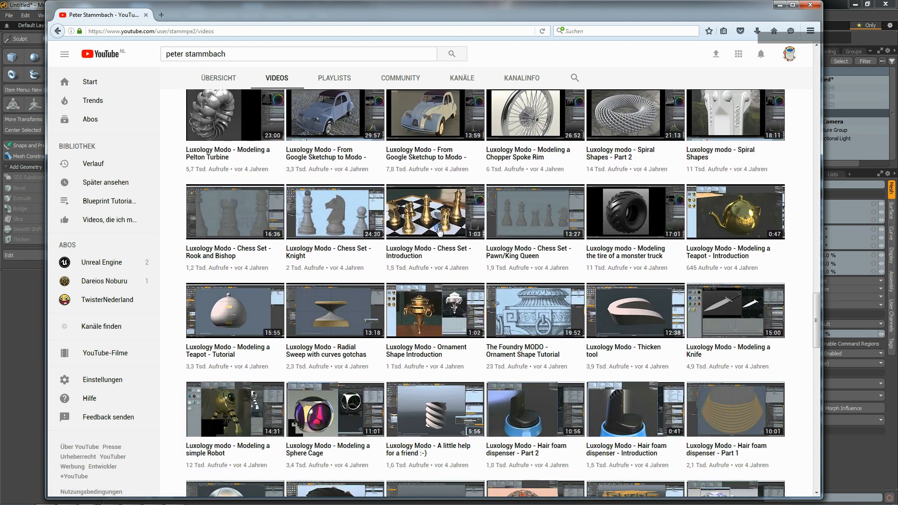
pyautogui.scroll(-1, 439, 230)
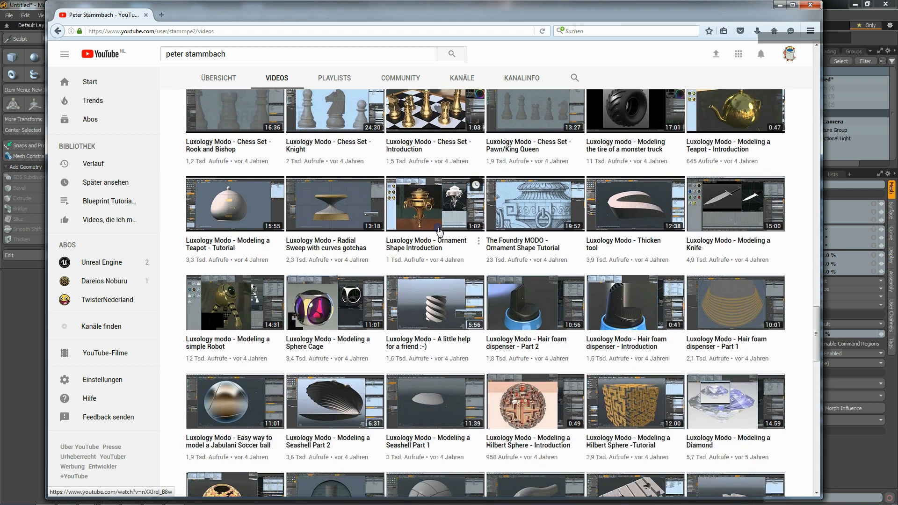
pyautogui.scroll(-2, 438, 230)
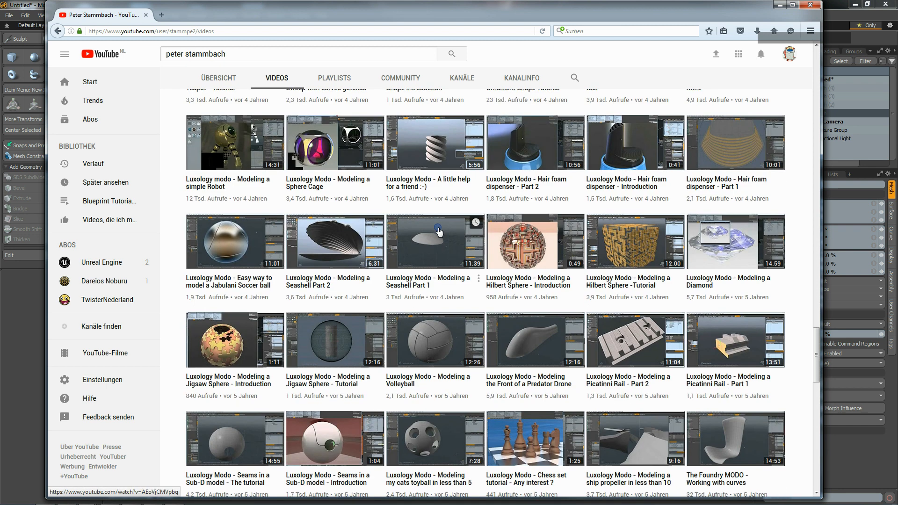
pyautogui.scroll(-4, 438, 230)
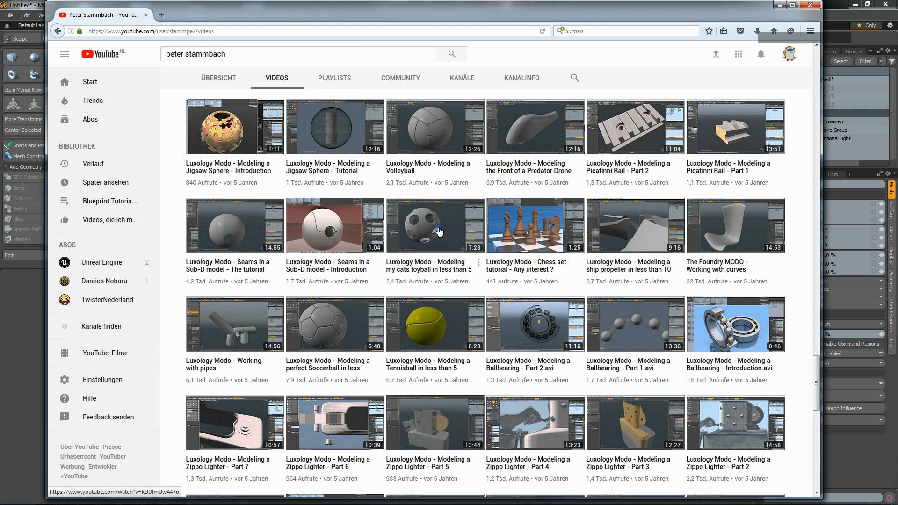
pyautogui.scroll(-3, 438, 230)
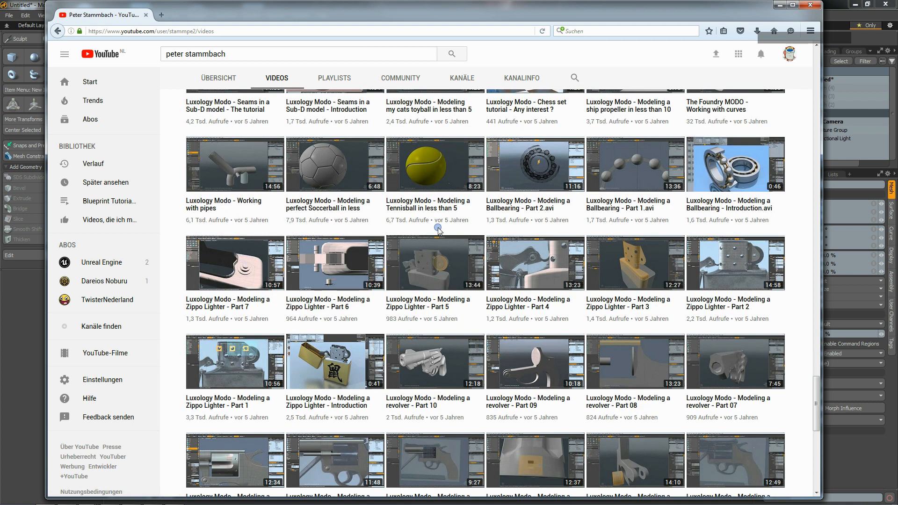
pyautogui.scroll(-3, 438, 230)
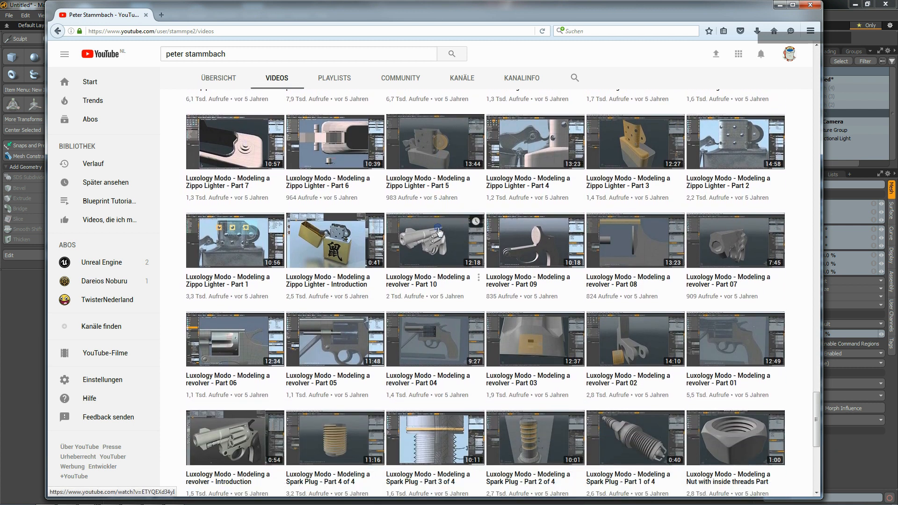
pyautogui.scroll(-4, 438, 230)
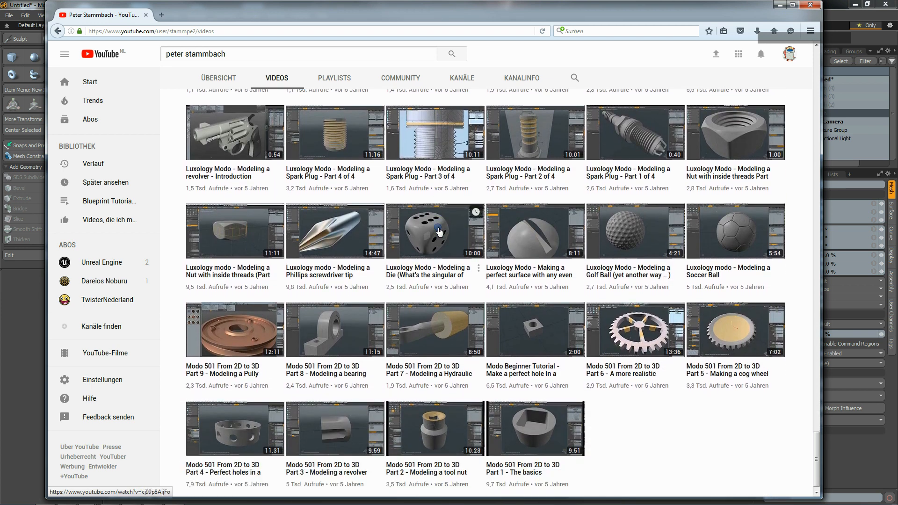
# Review the tutorial uploads back up to the newest videos and return to Modo
pyautogui.scroll(10, 439, 230)
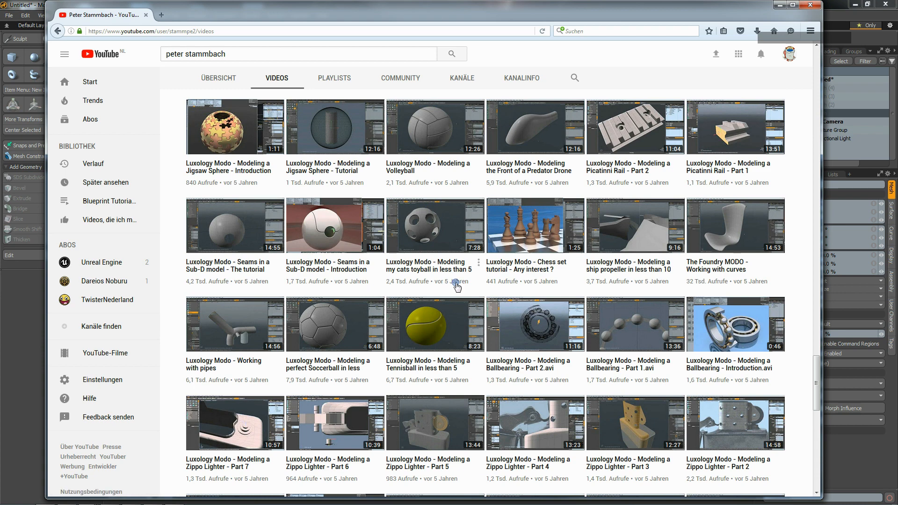
pyautogui.scroll(6, 456, 285)
pyautogui.scroll(10, 457, 285)
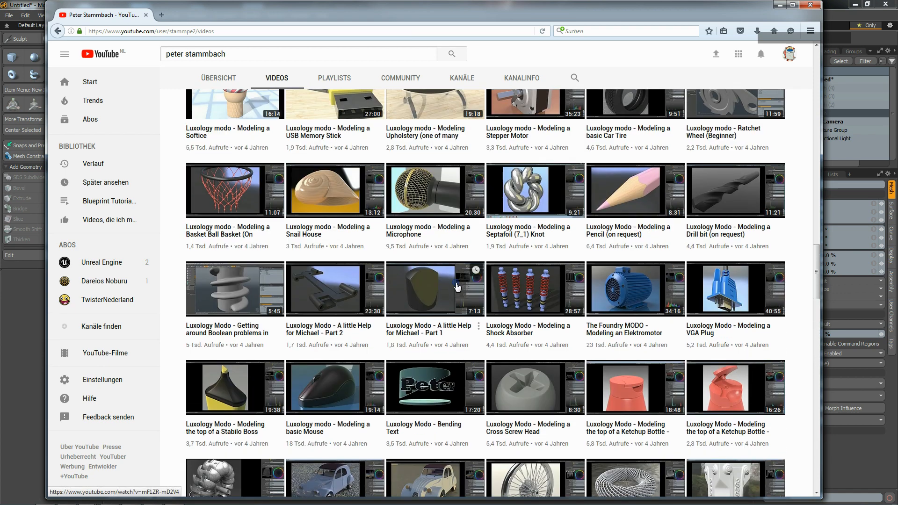
pyautogui.scroll(4, 457, 286)
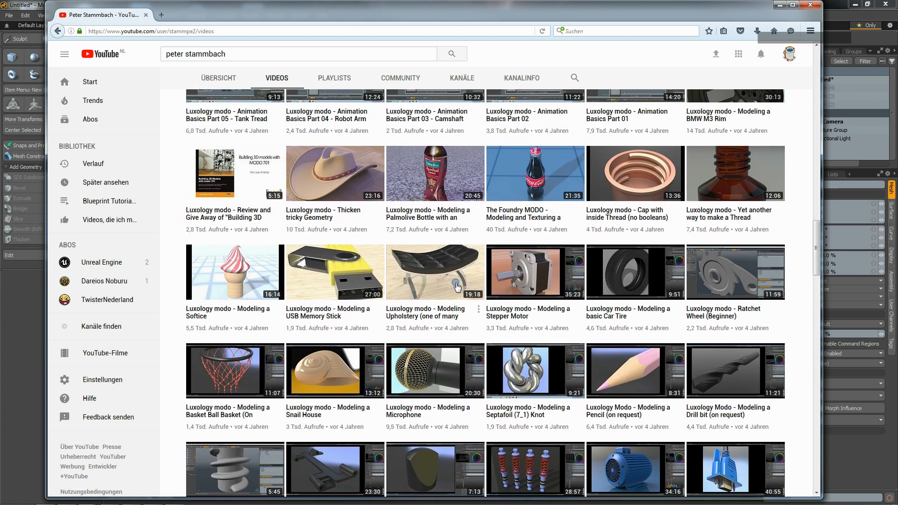
pyautogui.scroll(3, 457, 287)
pyautogui.scroll(6, 457, 287)
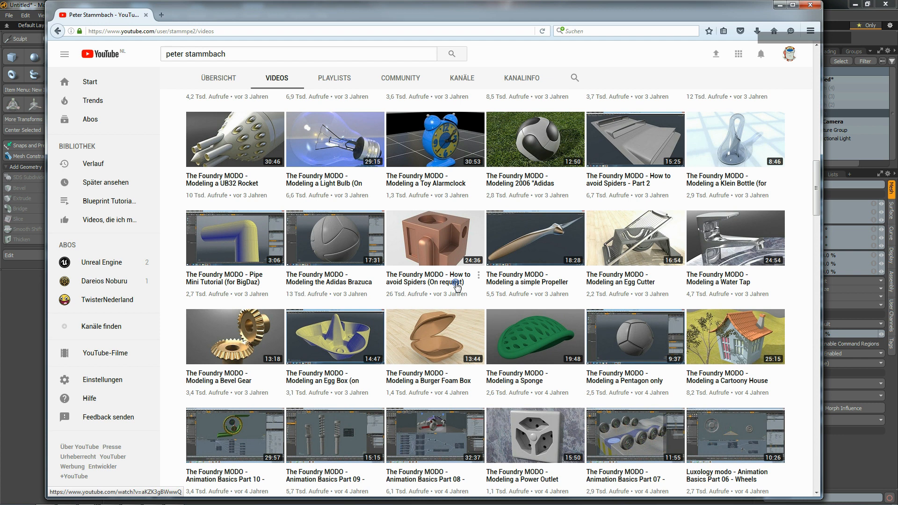
pyautogui.scroll(16, 457, 286)
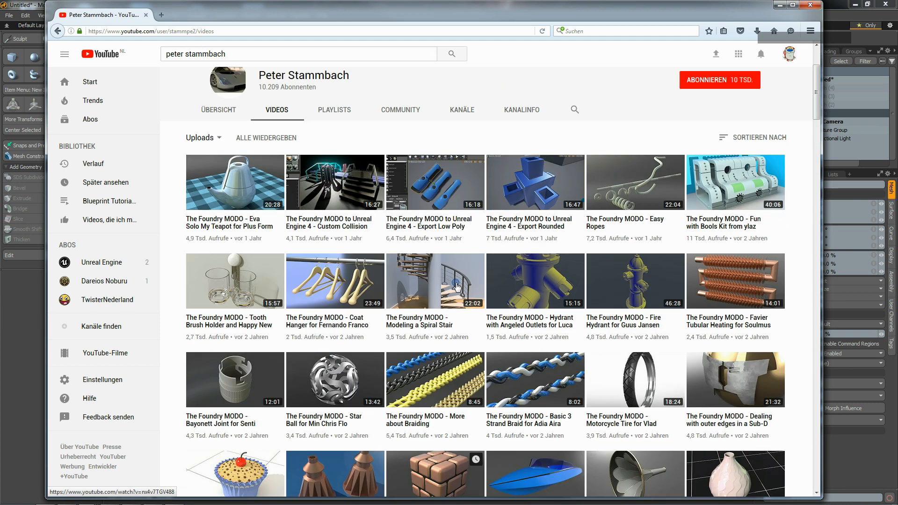
pyautogui.scroll(2, 457, 286)
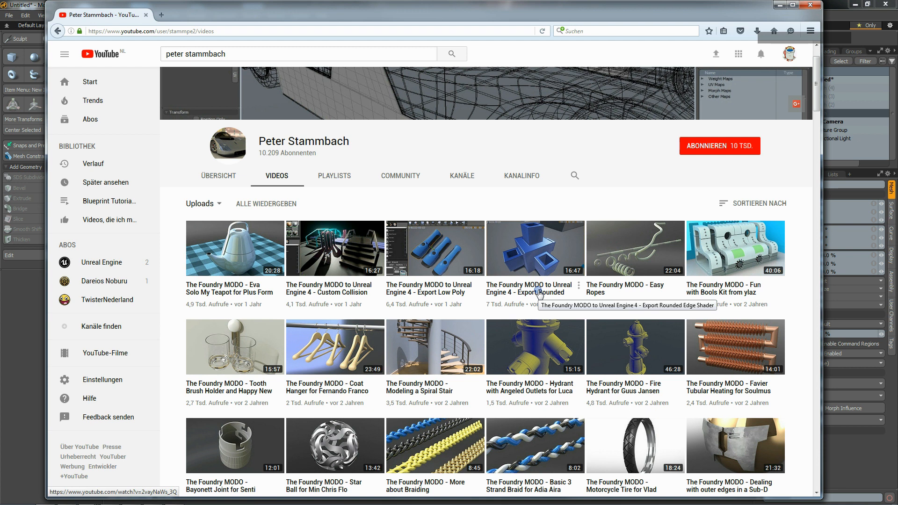
pyautogui.click(777, 7)
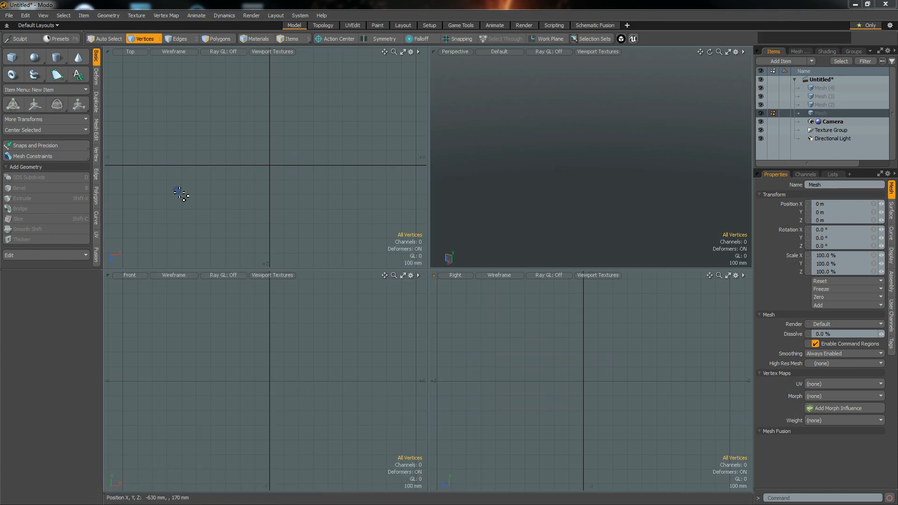
# Create a box about 755 mm wide, 550 mm high and 595 mm deep in the active mesh item
pyautogui.click(12, 57)
pyautogui.moveTo(214, 121); pyautogui.dragTo(325, 209)
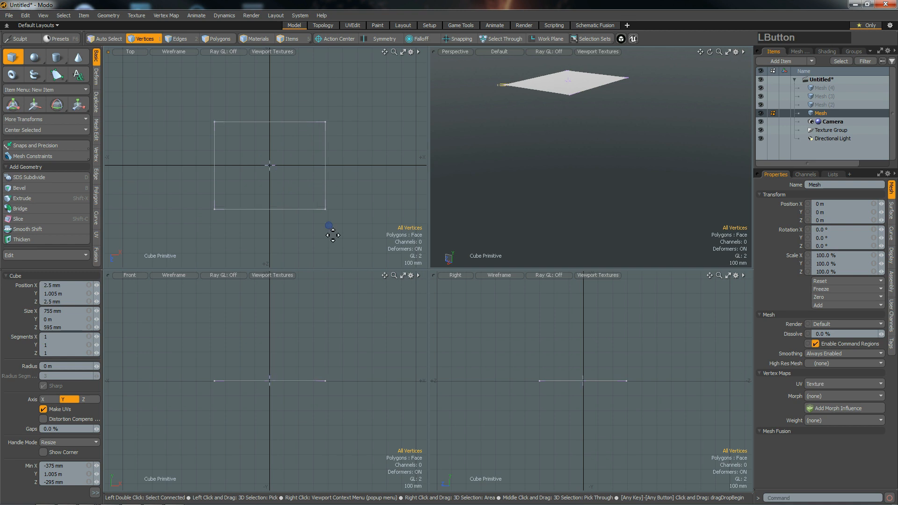
pyautogui.moveTo(271, 381); pyautogui.dragTo(271, 301)
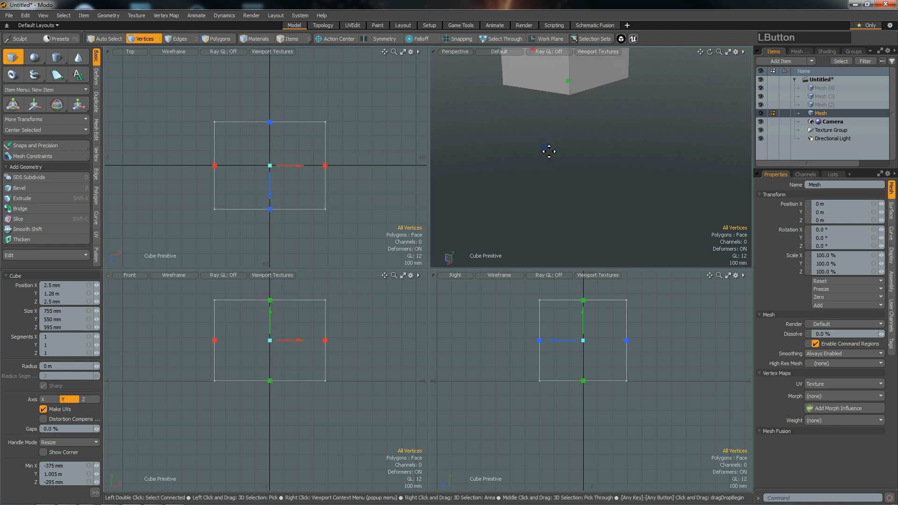
pyautogui.keyDown('alt'); pyautogui.moveTo(347, 224); pyautogui.dragTo(342, 250); pyautogui.keyUp('alt')
pyautogui.press('space')
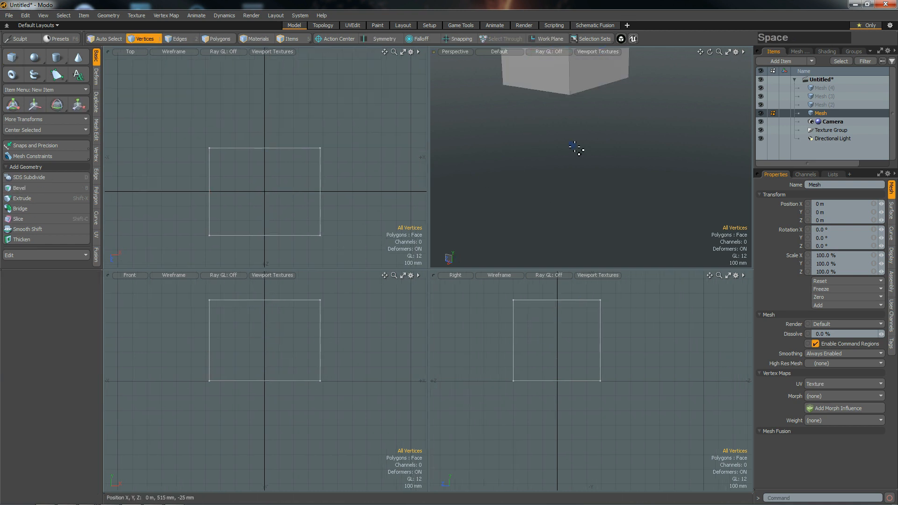
# Bring the new box into the perspective view and switch to the Render layout
pyautogui.scroll(-3, 579, 149)
pyautogui.scroll(4, 611, 114)
pyautogui.keyDown('alt'); pyautogui.keyDown('shift'); pyautogui.moveTo(603, 111); pyautogui.dragTo(602, 174); pyautogui.keyUp('shift'); pyautogui.keyUp('alt')
pyautogui.click(524, 25)
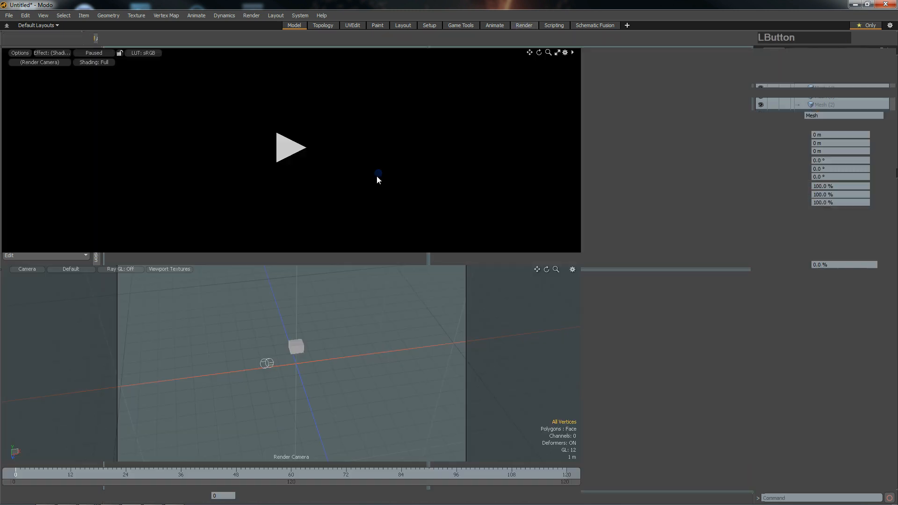
# Frame the box in the render camera so it fills the preview render, and switch to edge selection mode
pyautogui.press('a')
pyautogui.moveTo(321, 166)
pyautogui.keyDown('alt'); pyautogui.mouseDown()
pyautogui.moveTo(377, 135)
pyautogui.moveTo(349, 150)
pyautogui.moveTo(314, 151)
pyautogui.mouseUp(); pyautogui.keyUp('alt')
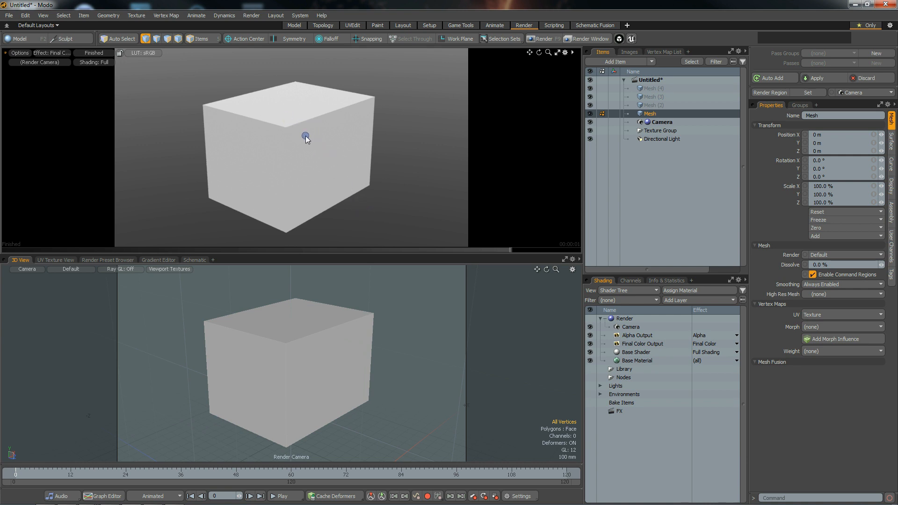
pyautogui.press('2')
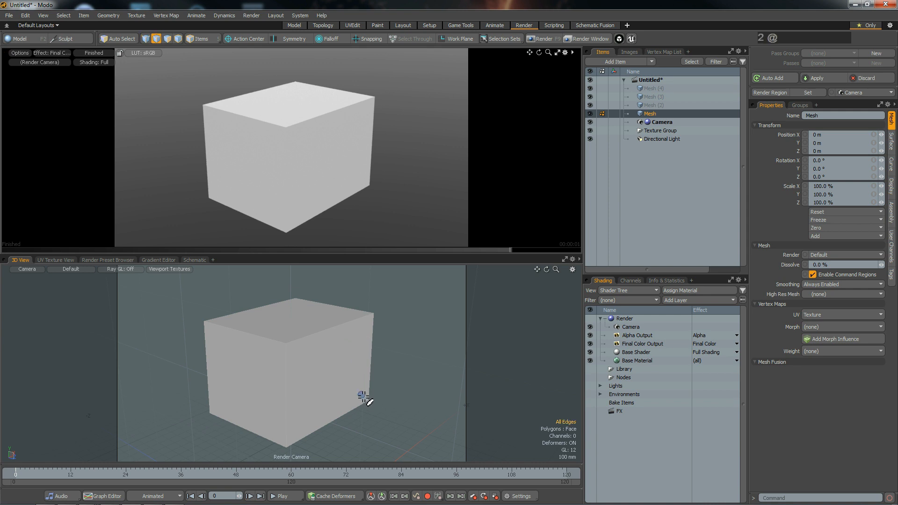
# Bevel all edges of the box with the Edge Bevel tool and check the bevel in the preview render
pyautogui.doubleClick(318, 335)
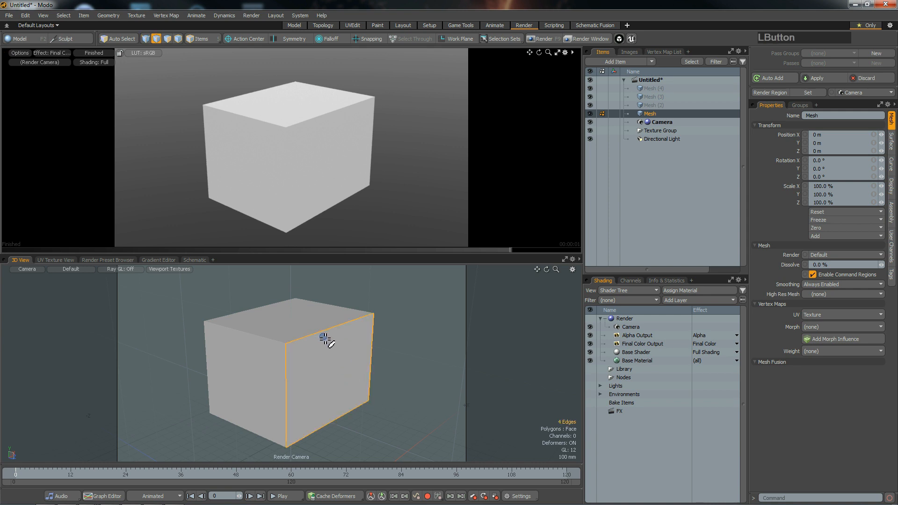
pyautogui.hotkey('shift', 'alt', 'a')
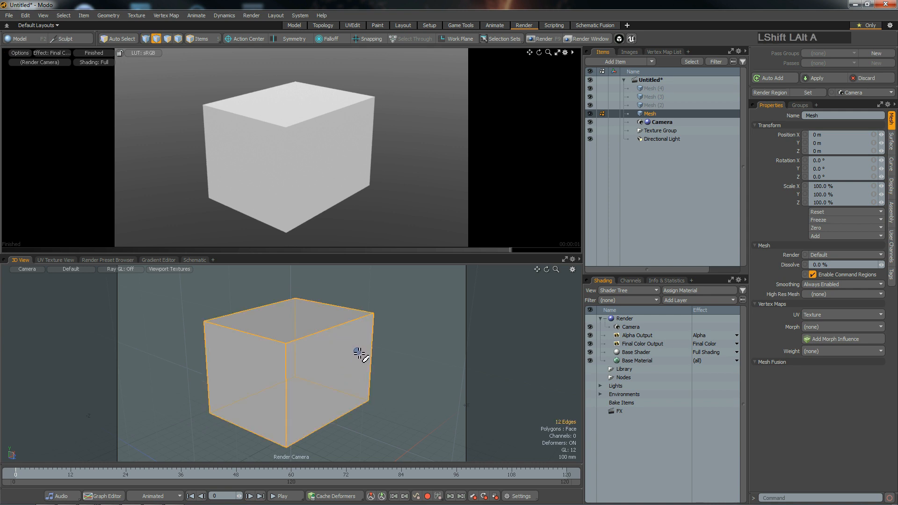
pyautogui.click(340, 354)
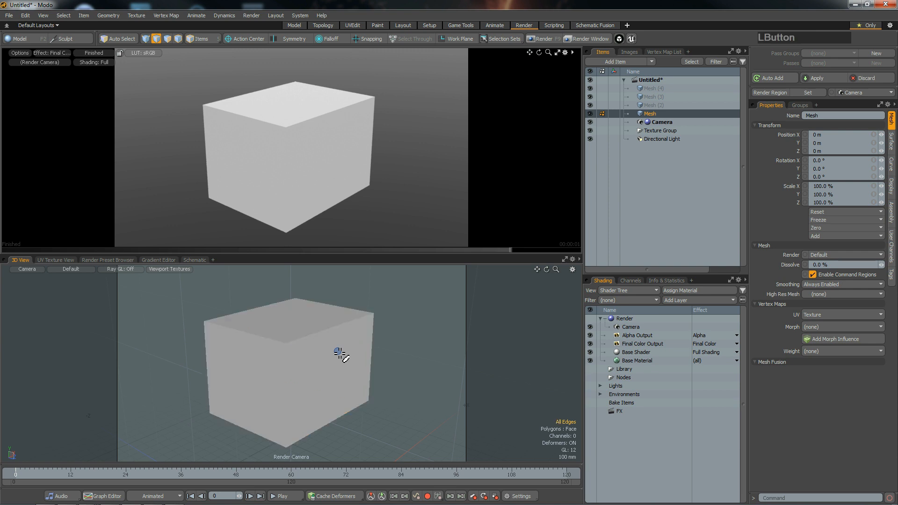
pyautogui.press('b')
pyautogui.click(377, 355)
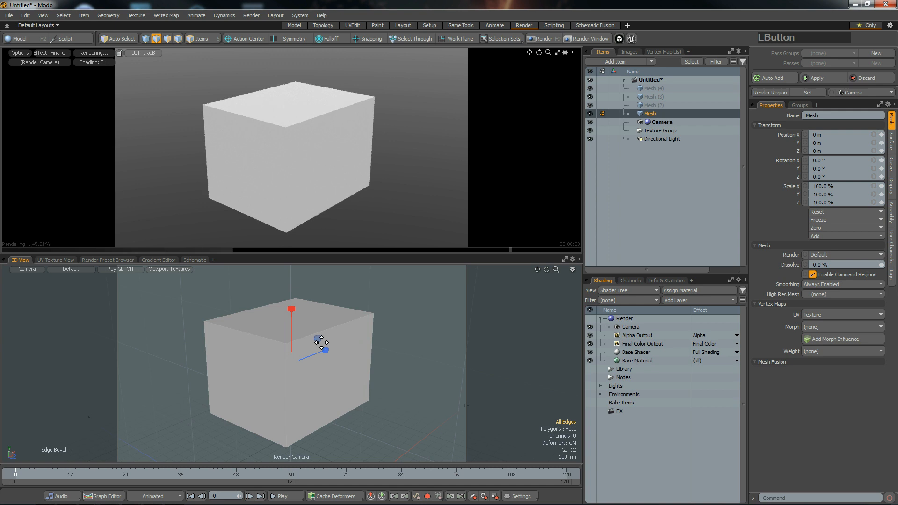
pyautogui.moveTo(324, 349); pyautogui.dragTo(324, 348)
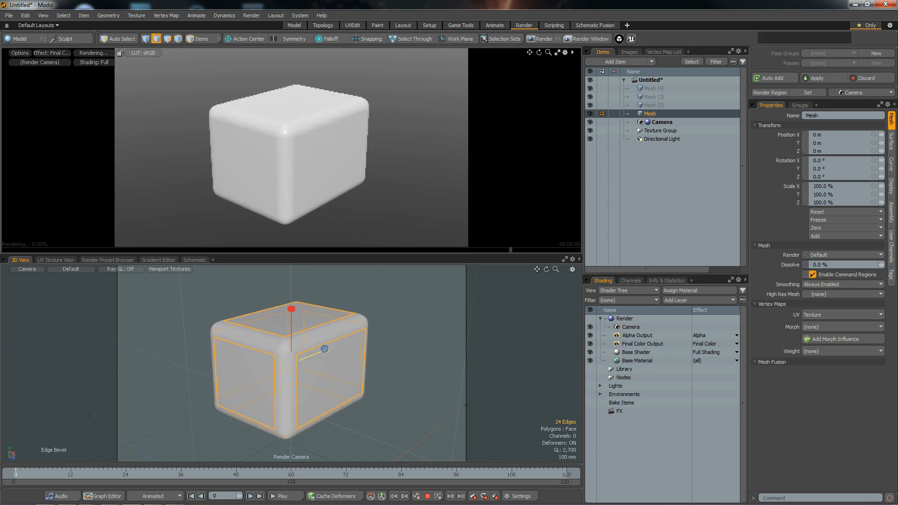
pyautogui.keyDown('alt'); pyautogui.click(423, 367); pyautogui.keyUp('alt')
pyautogui.moveTo(422, 367)
pyautogui.keyDown('alt'); pyautogui.mouseDown()
pyautogui.moveTo(386, 371)
pyautogui.moveTo(435, 371)
pyautogui.moveTo(413, 373)
pyautogui.mouseUp(); pyautogui.keyUp('alt')
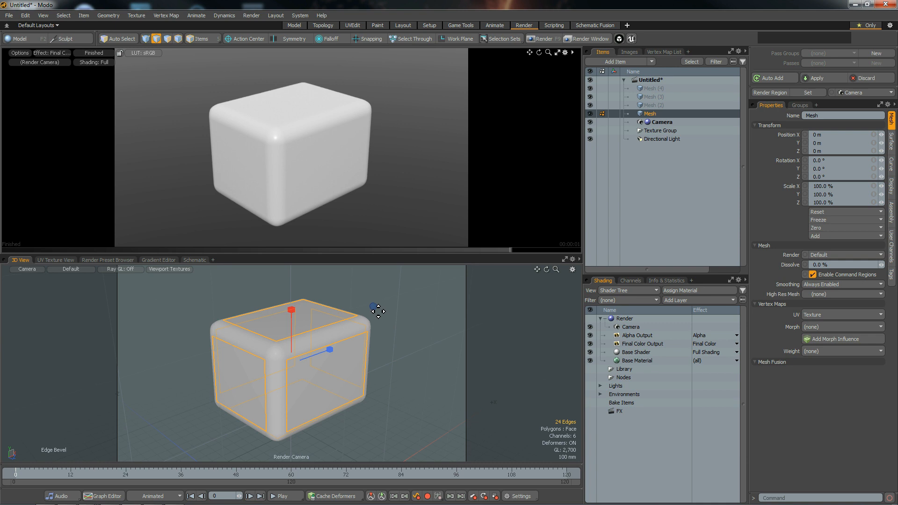
# Undo the last camera orbit and the edge bevel on the box
pyautogui.hotkey('ctrl', 'z')
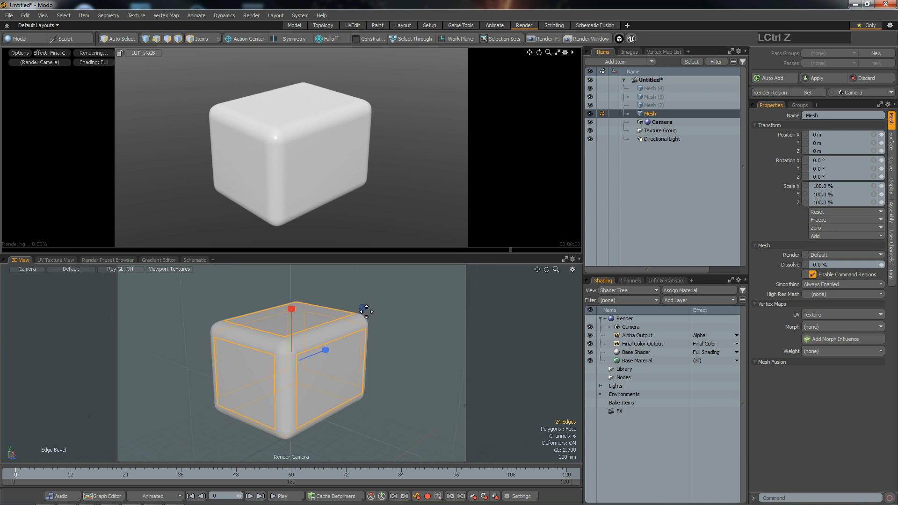
pyautogui.hotkey('ctrl', 'z')
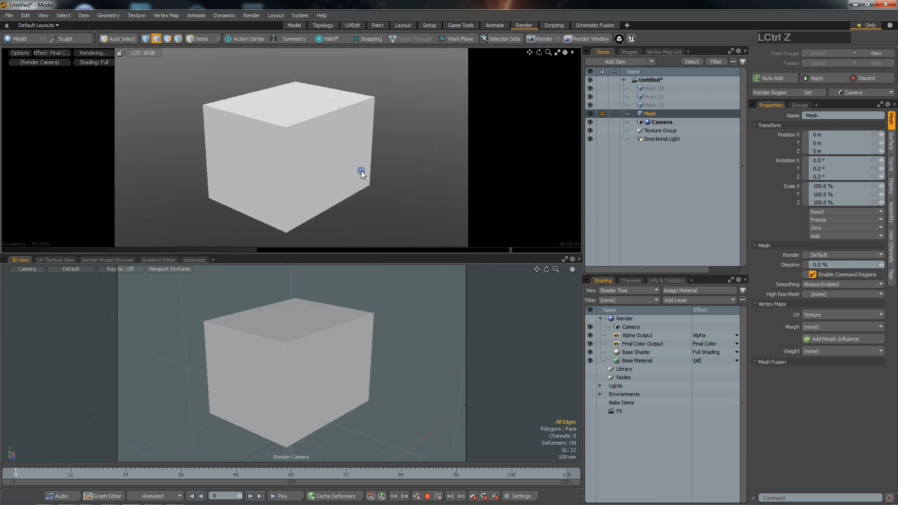
# Select the box's Base Material from the preview render and show its material properties
pyautogui.press('w')
pyautogui.click(329, 163)
pyautogui.moveTo(329, 162); pyautogui.dragTo(360, 146)
pyautogui.keyDown('alt'); pyautogui.moveTo(323, 180); pyautogui.dragTo(330, 183); pyautogui.keyUp('alt')
pyautogui.press('space')
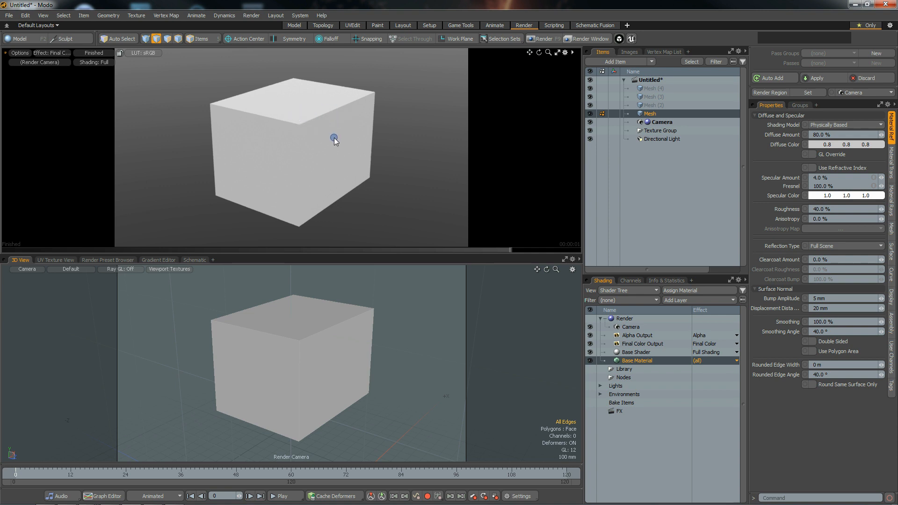
# Set the Base Material's Rounded Edge Width to 15 m and check it in the preview render
pyautogui.click(828, 364)
pyautogui.write('15')
pyautogui.press('Tab')
pyautogui.keyDown('alt'); pyautogui.moveTo(339, 150); pyautogui.dragTo(335, 153); pyautogui.keyUp('alt')
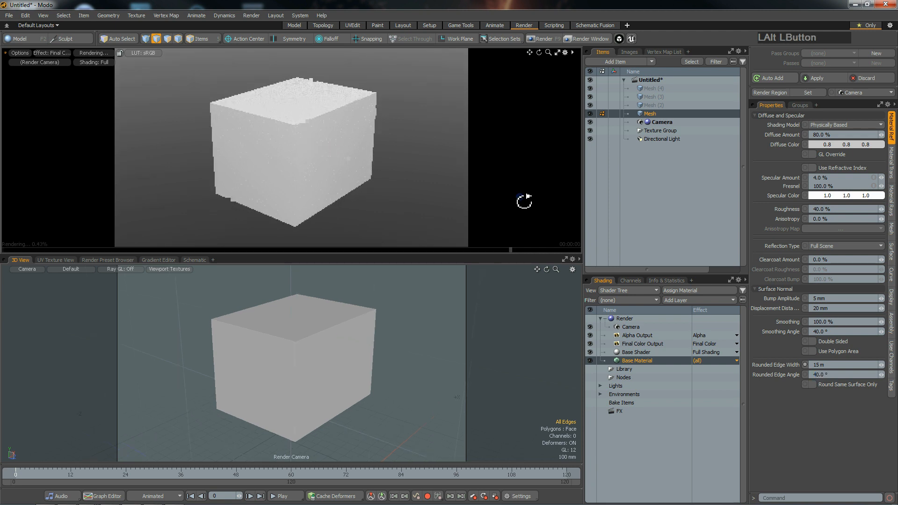
# Set the Base Material's Rounded Edge Width to 15 mm
pyautogui.click(830, 365)
pyautogui.write('15mm')
pyautogui.press('Tab')
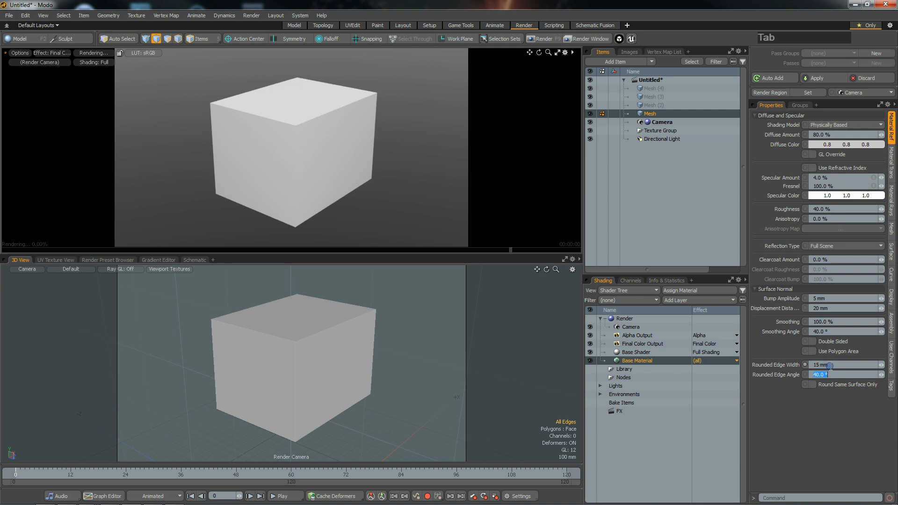
# Inspect the box's rounded edges close up and from several angles in the preview render, then return to the Model layout
pyautogui.keyDown('alt'); pyautogui.keyDown('shift'); pyautogui.moveTo(326, 143); pyautogui.dragTo(316, 153); pyautogui.keyUp('shift'); pyautogui.keyUp('alt')
pyautogui.keyDown('alt'); pyautogui.scroll(7, 316, 153); pyautogui.keyUp('alt')
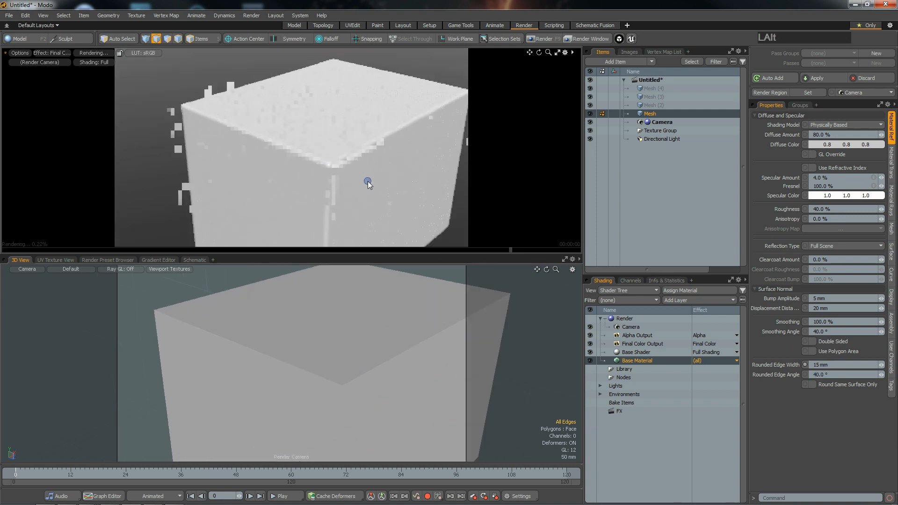
pyautogui.keyDown('alt'); pyautogui.moveTo(368, 180); pyautogui.dragTo(292, 170); pyautogui.keyUp('alt')
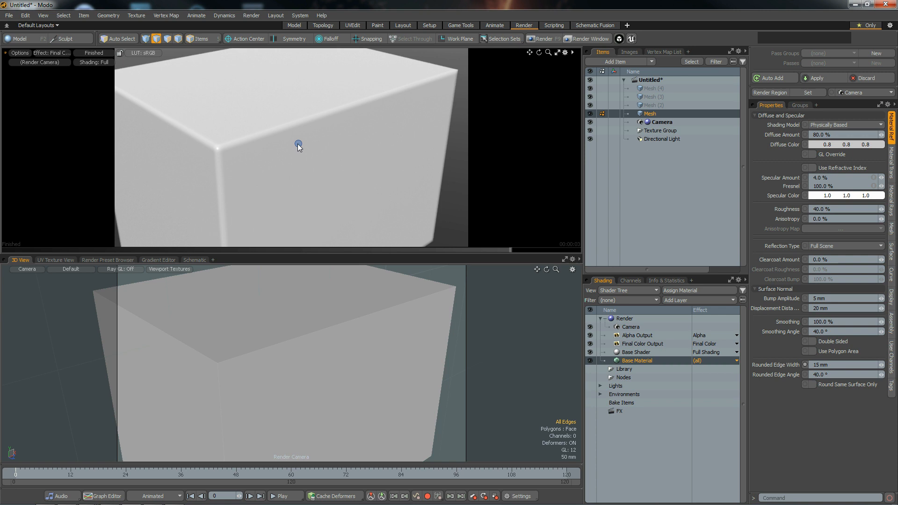
pyautogui.click(286, 159)
pyautogui.keyDown('alt'); pyautogui.moveTo(240, 150); pyautogui.dragTo(277, 153); pyautogui.keyUp('alt')
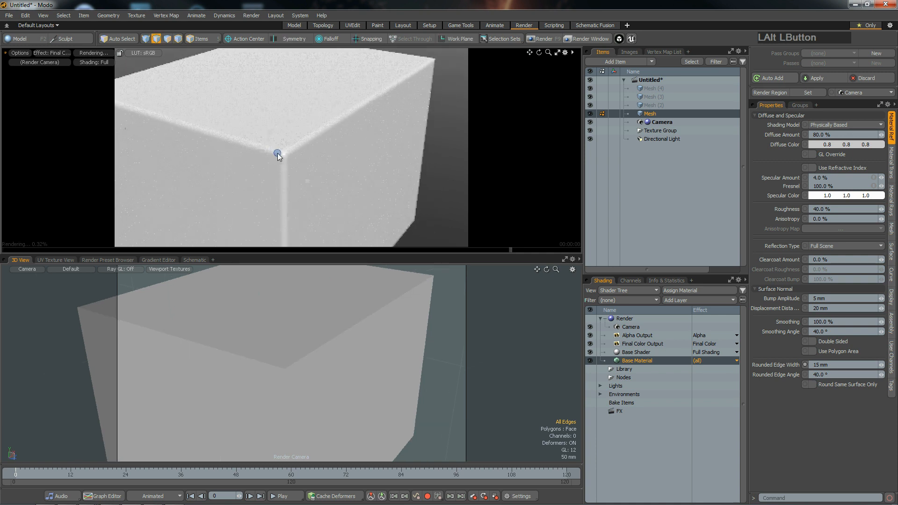
pyautogui.scroll(-5, 277, 154)
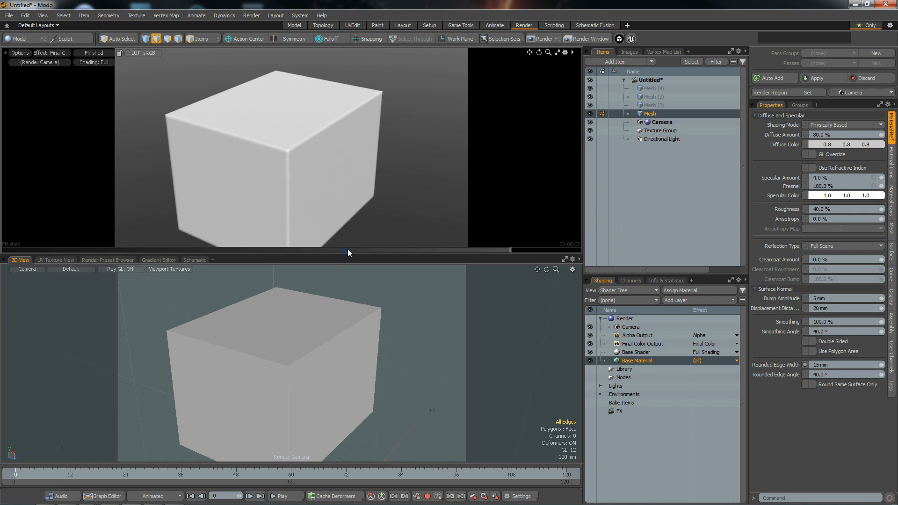
pyautogui.keyDown('alt'); pyautogui.moveTo(386, 201); pyautogui.dragTo(332, 186); pyautogui.keyUp('alt')
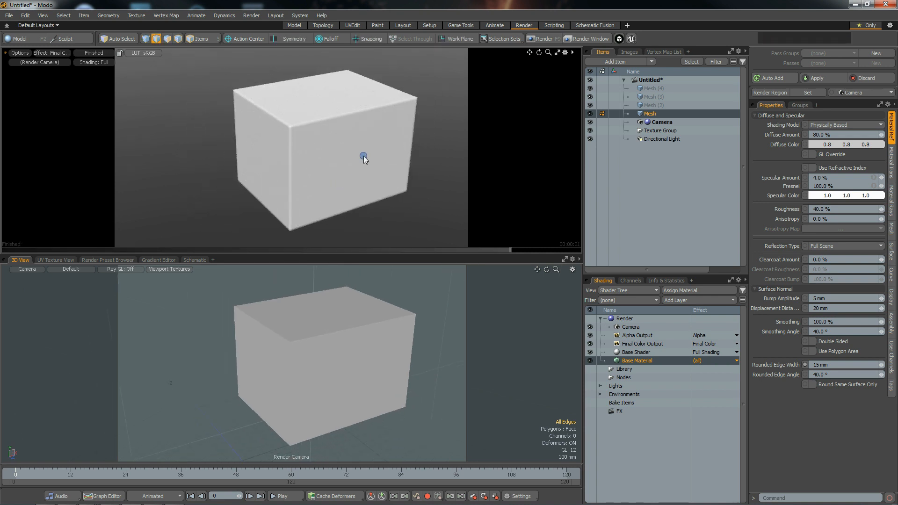
pyautogui.click(298, 26)
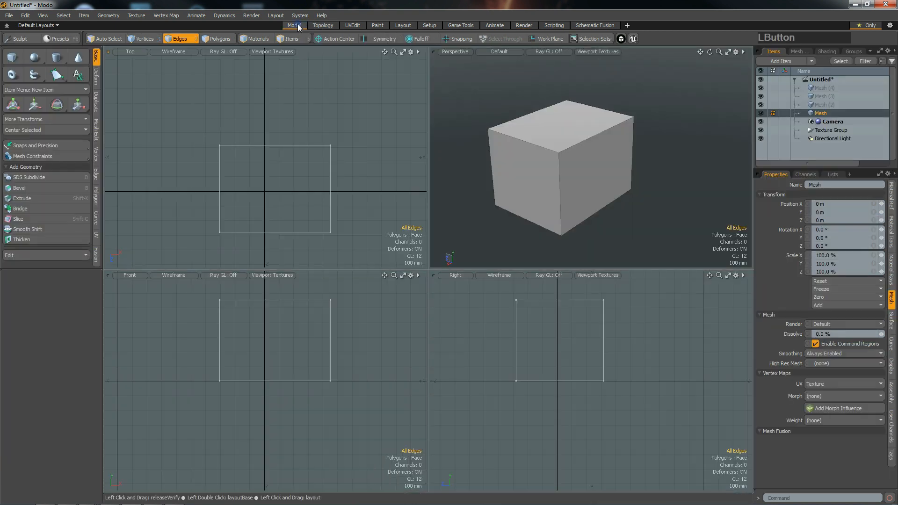